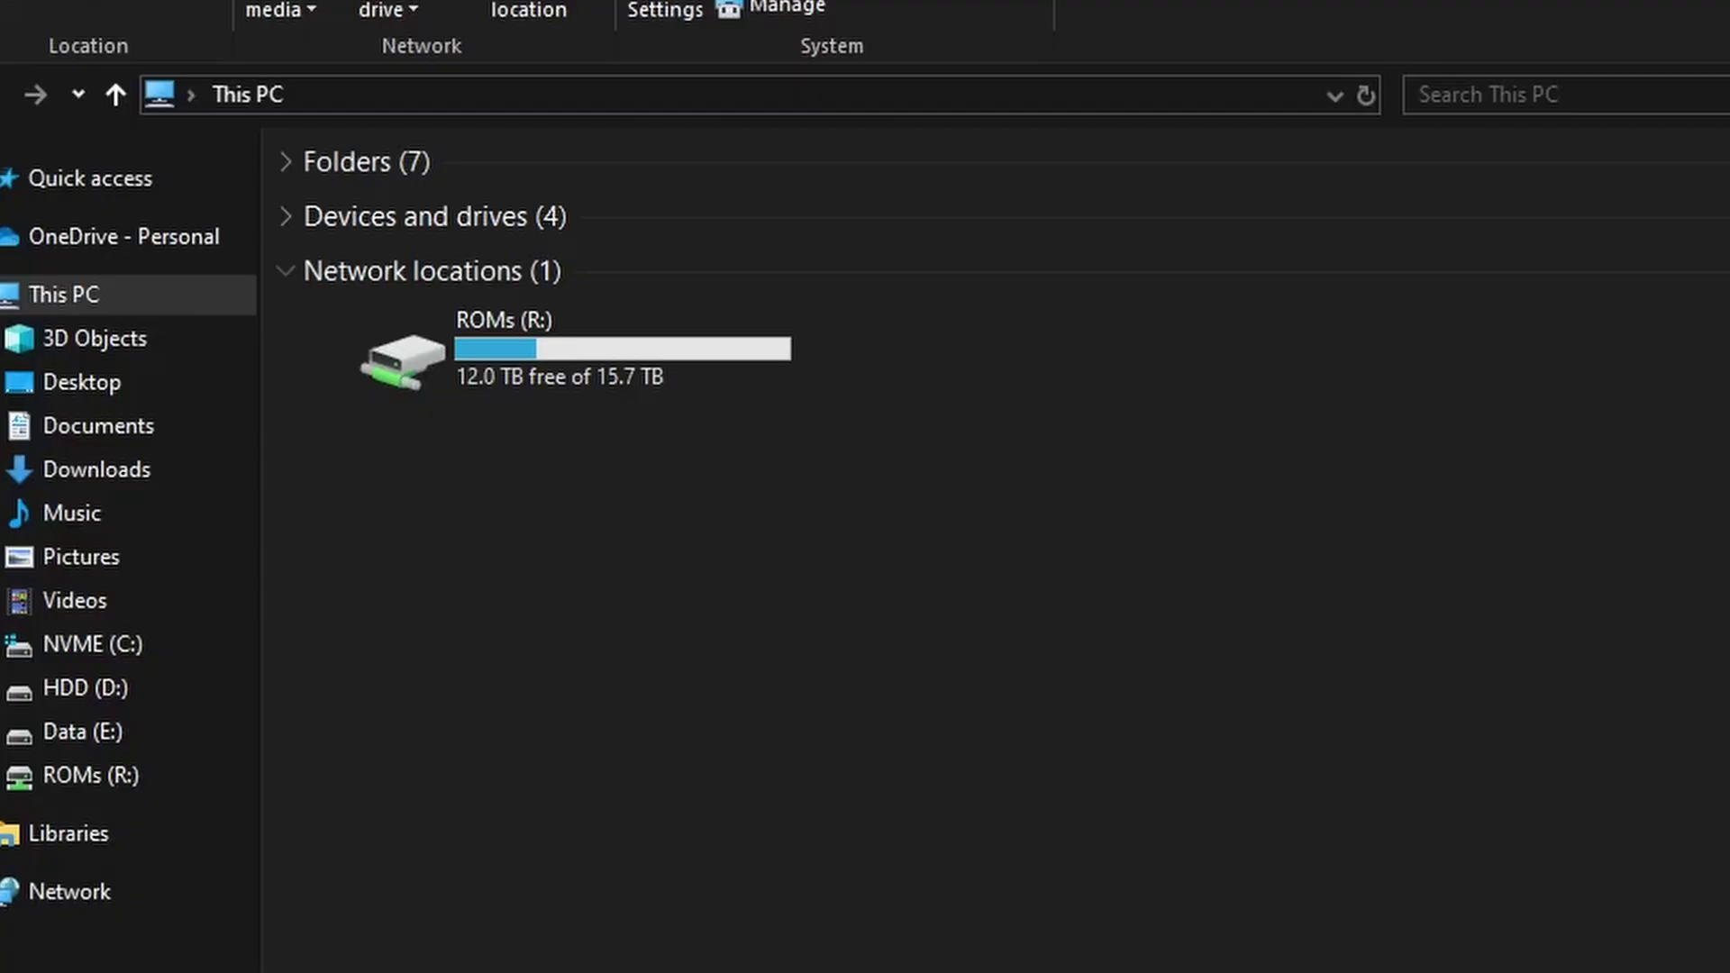
# - Copy the five Luigi's Mansion files from ROMs (R:) homedata > files into the other Explorer window
pyautogui.doubleClick(438, 332)
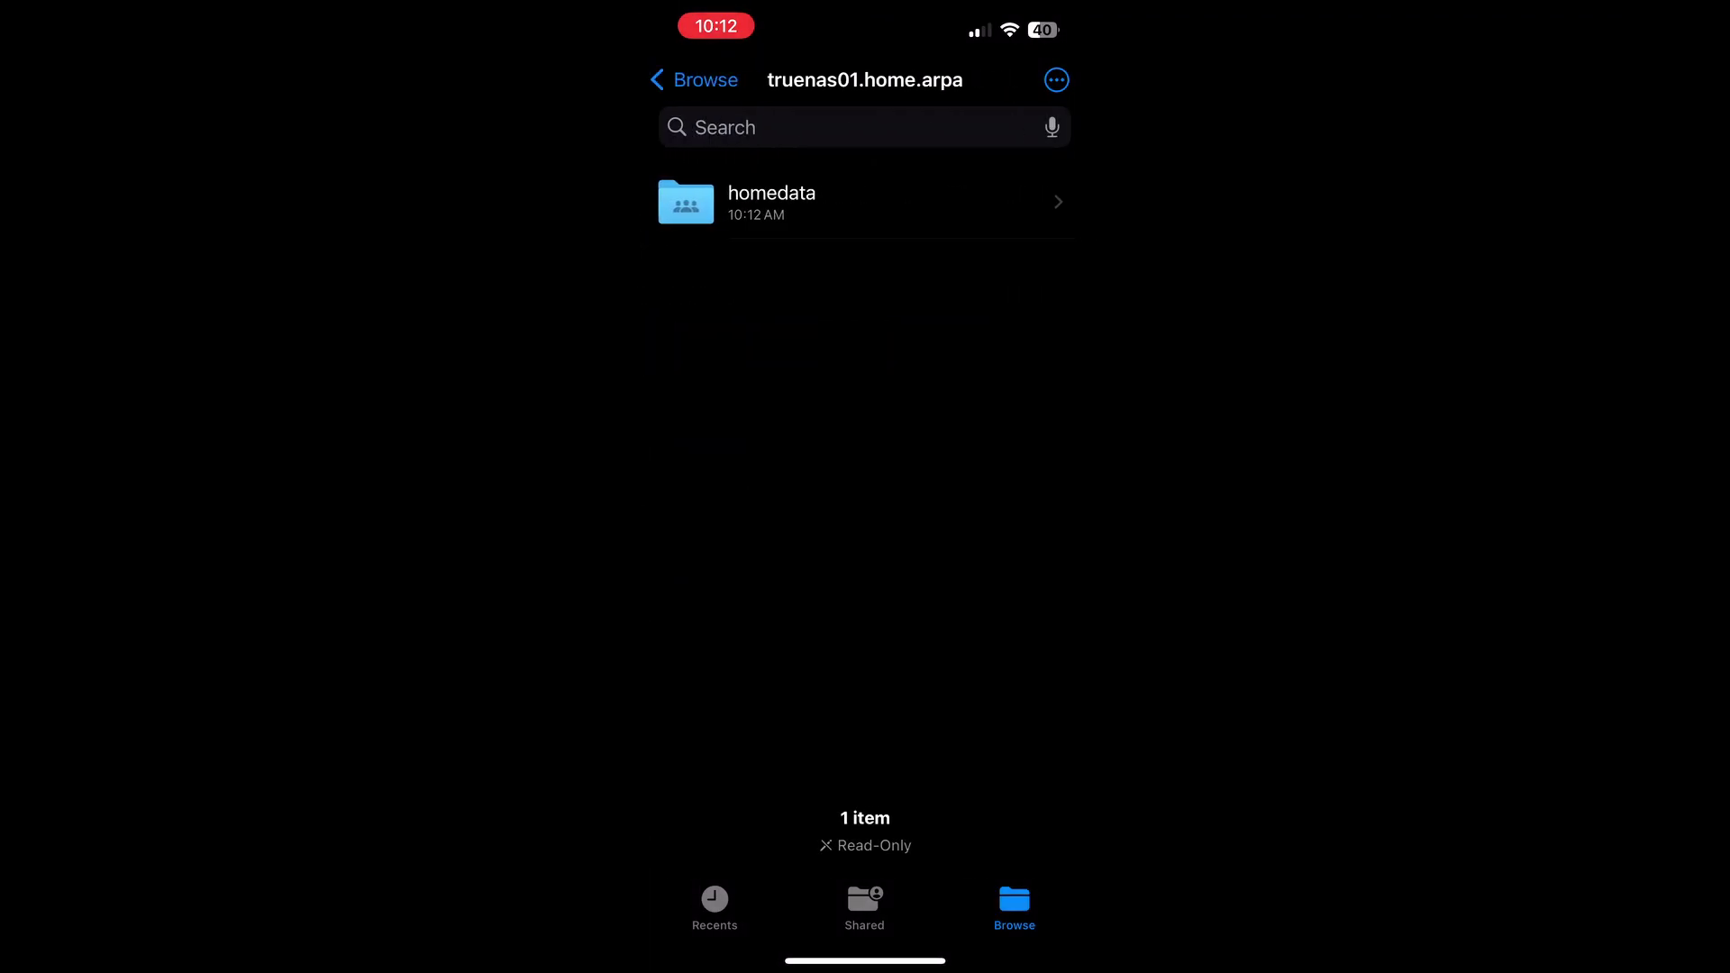
pyautogui.click(772, 201)
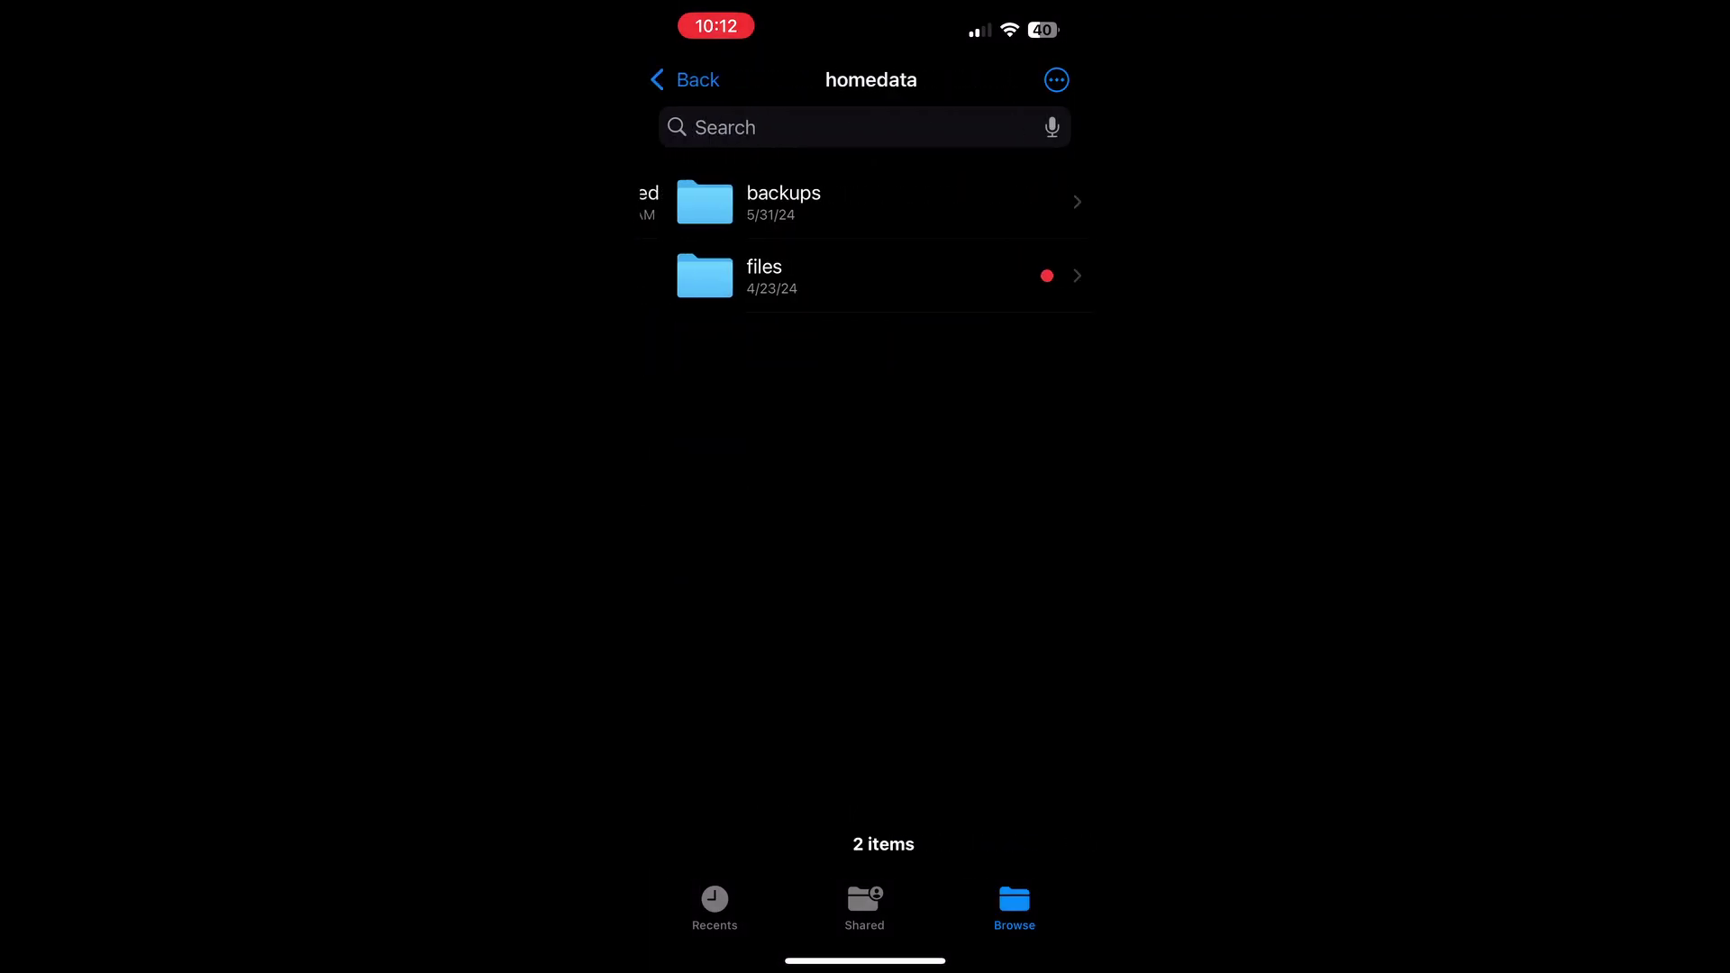
pyautogui.click(757, 274)
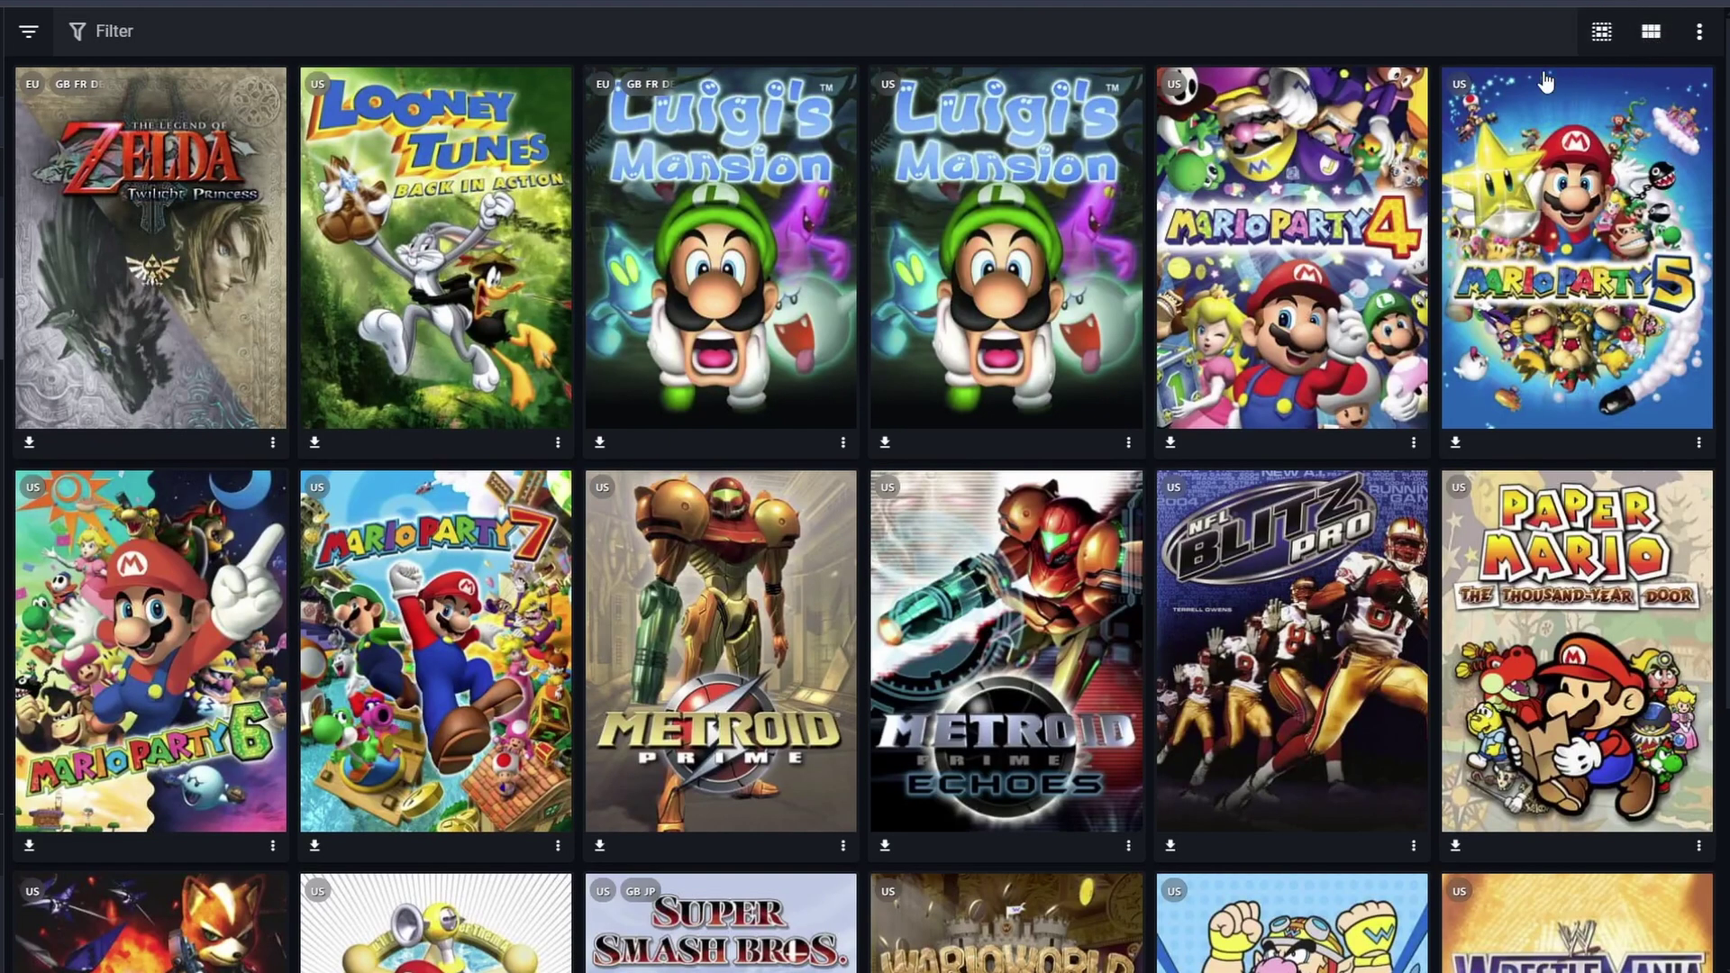
pyautogui.scroll(-4, 1547, 83)
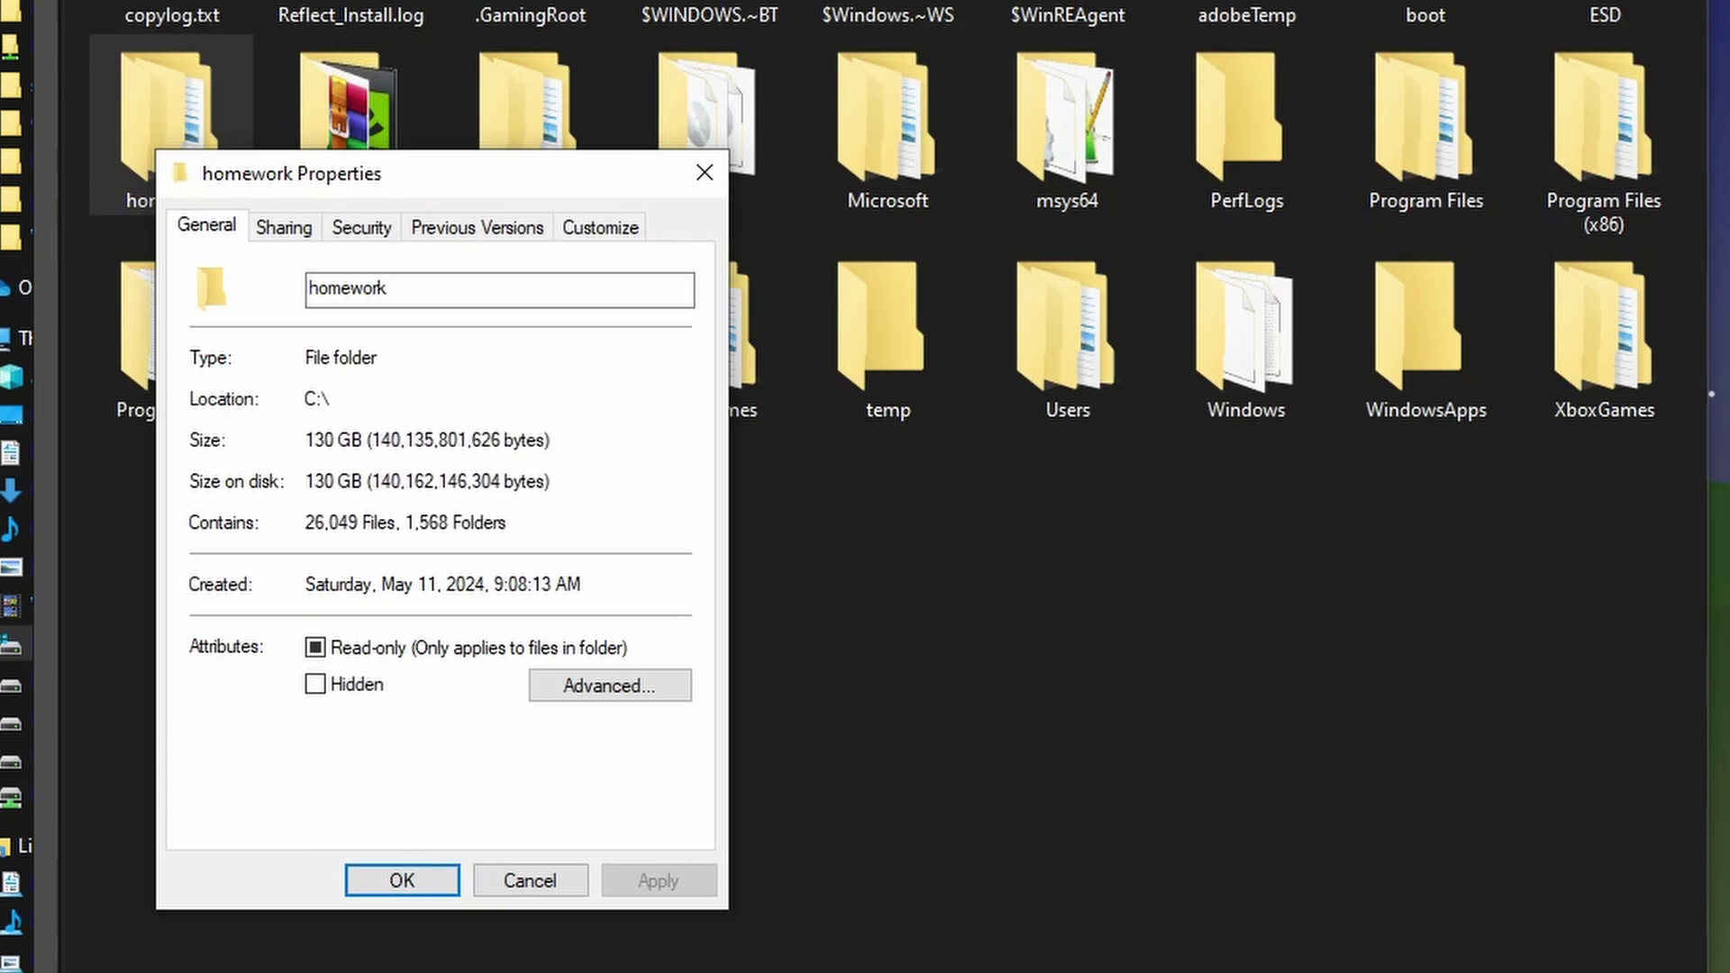
pyautogui.moveTo(1263, 559); pyautogui.dragTo(1134, 225)
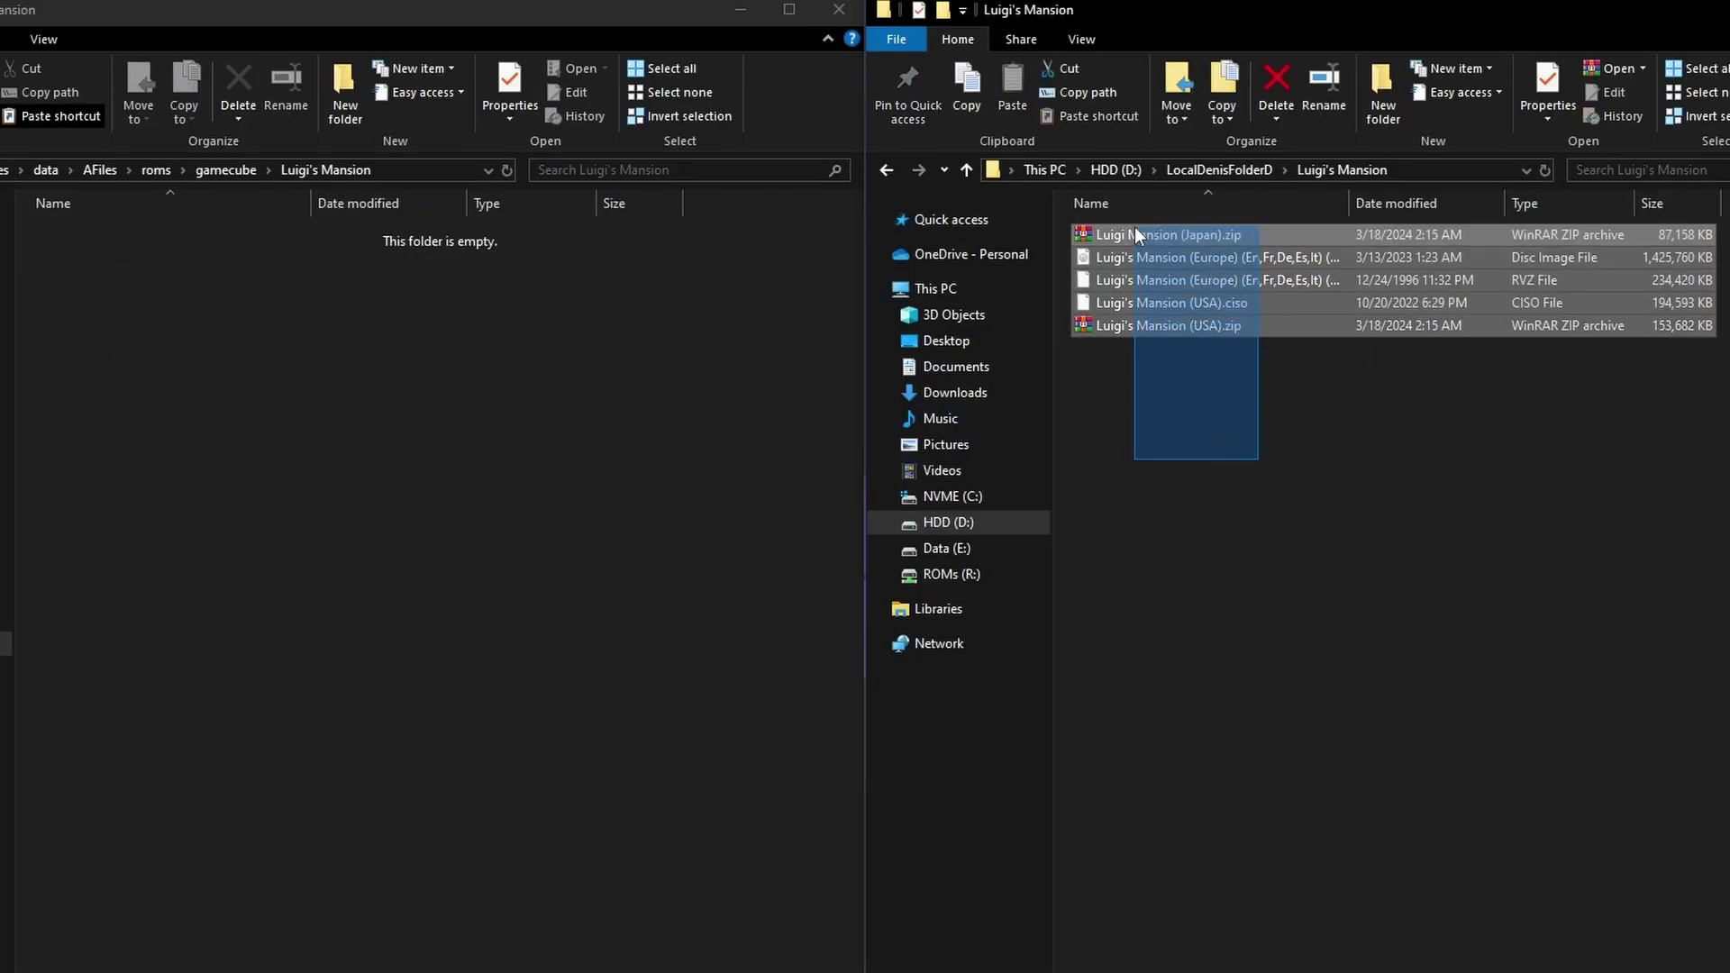
pyautogui.moveTo(1106, 294); pyautogui.dragTo(405, 425)
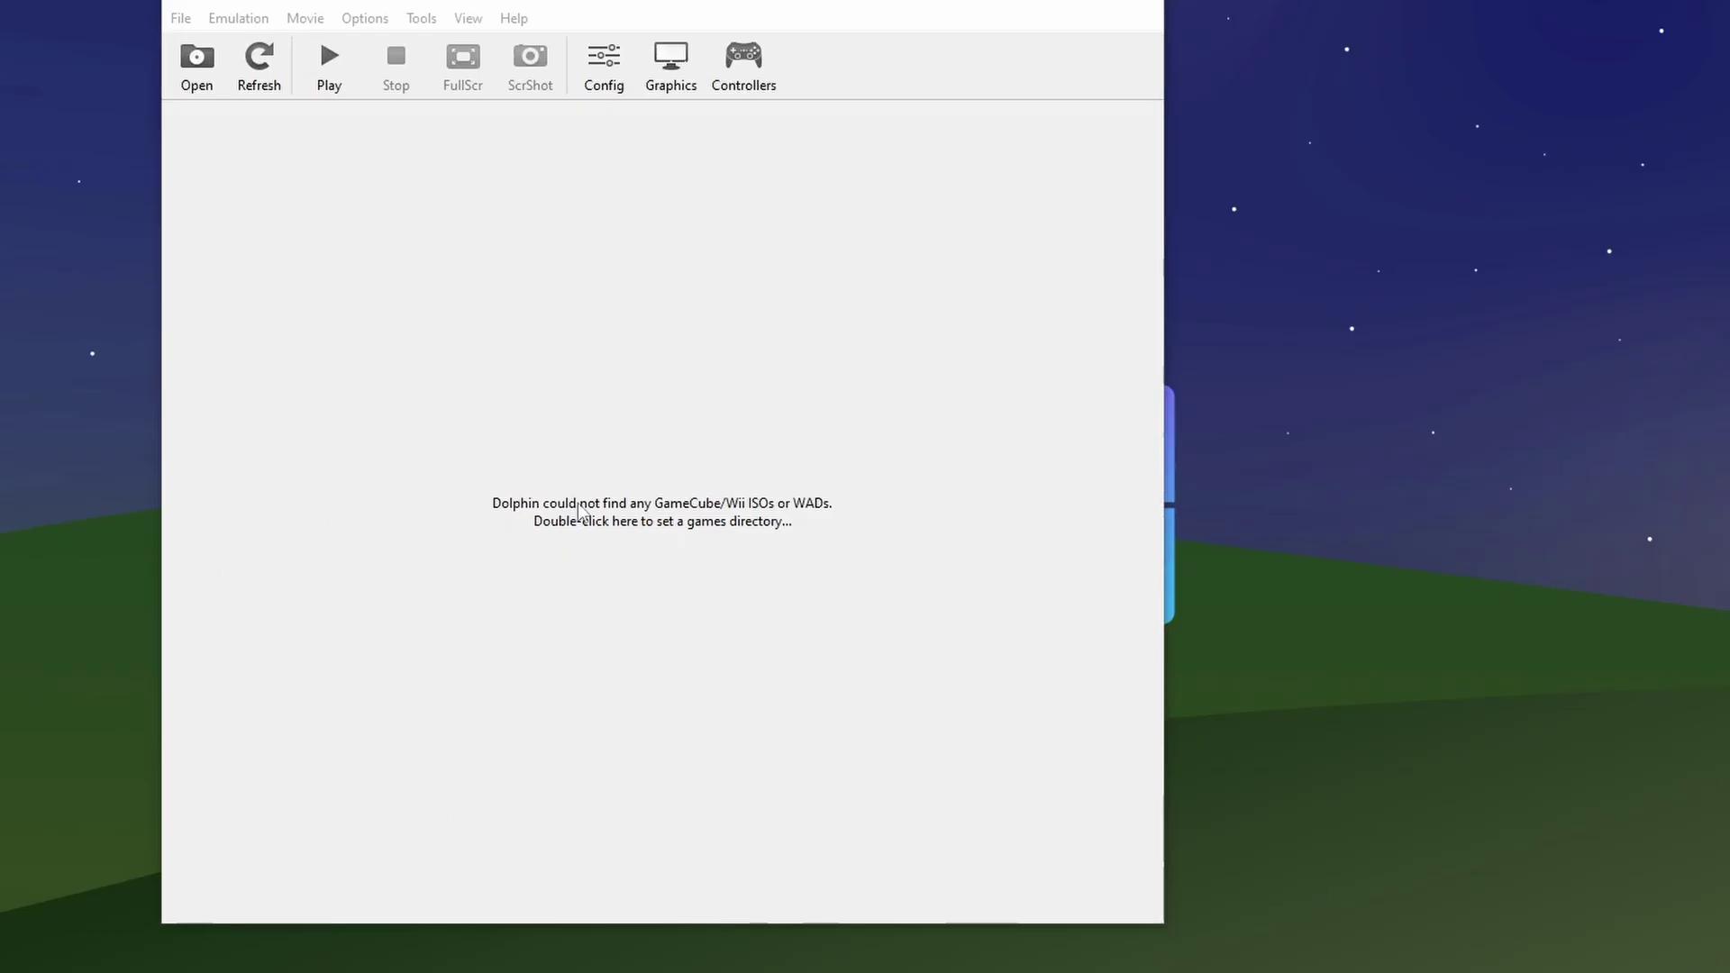
# - Set ROMs (R:) > gamecube as Dolphin's games folder and launch Luigi's Mansion
pyautogui.doubleClick(580, 512)
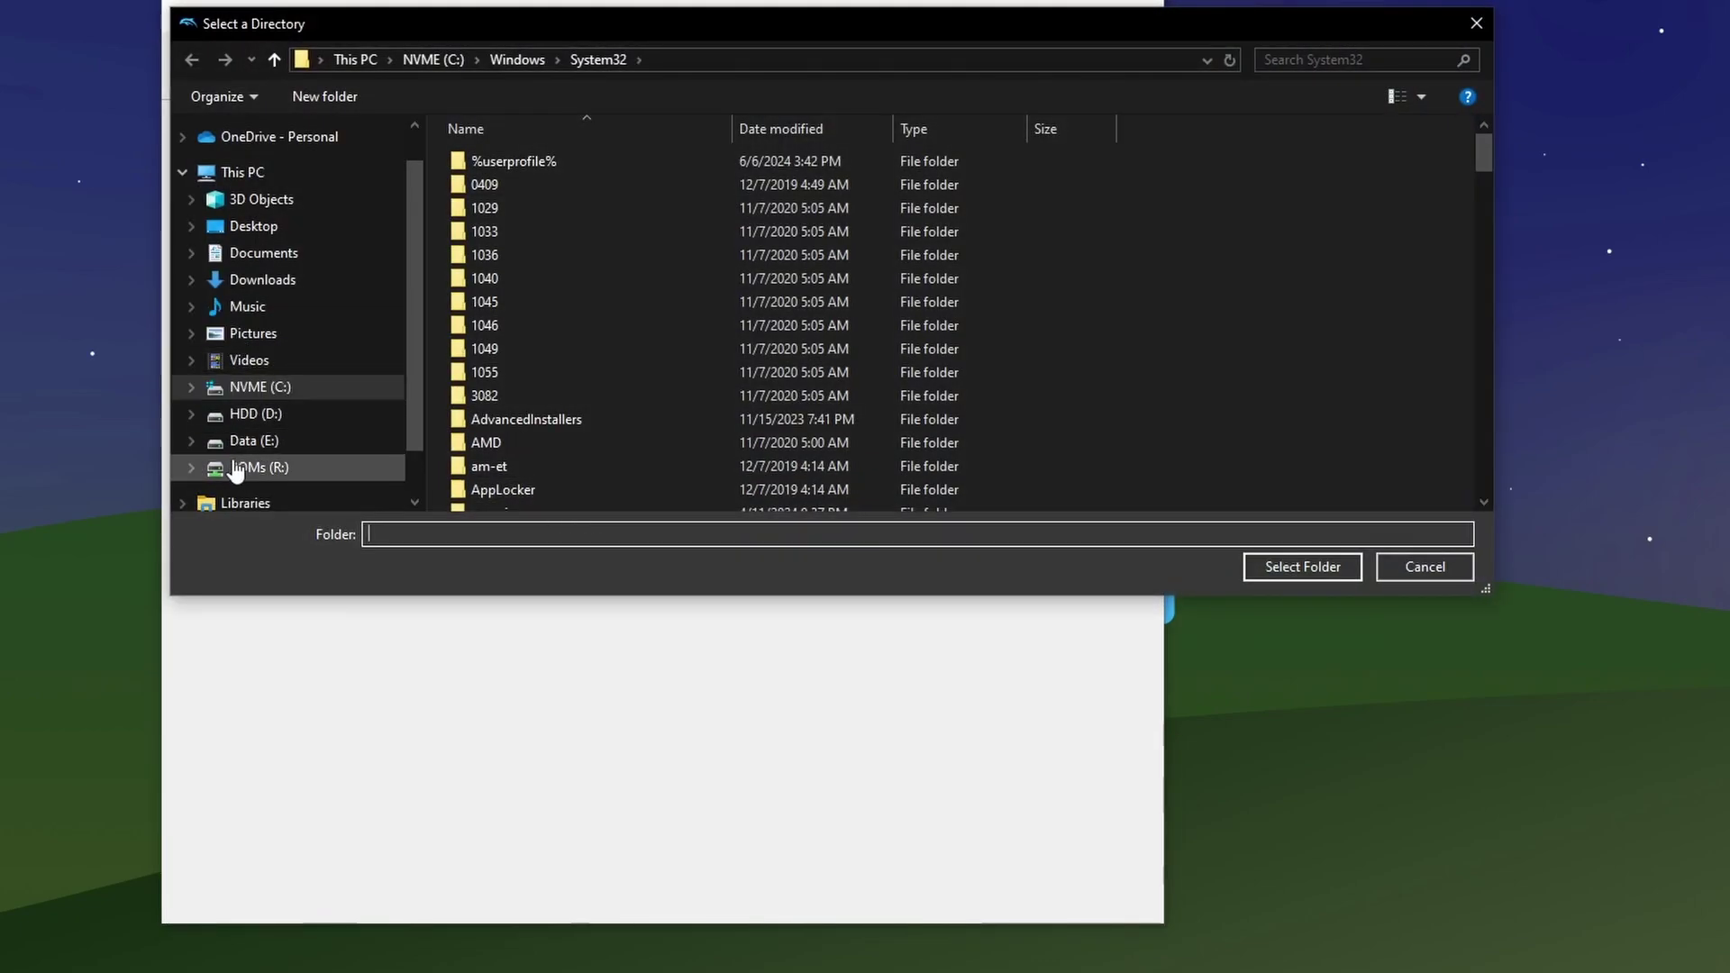
pyautogui.click(238, 469)
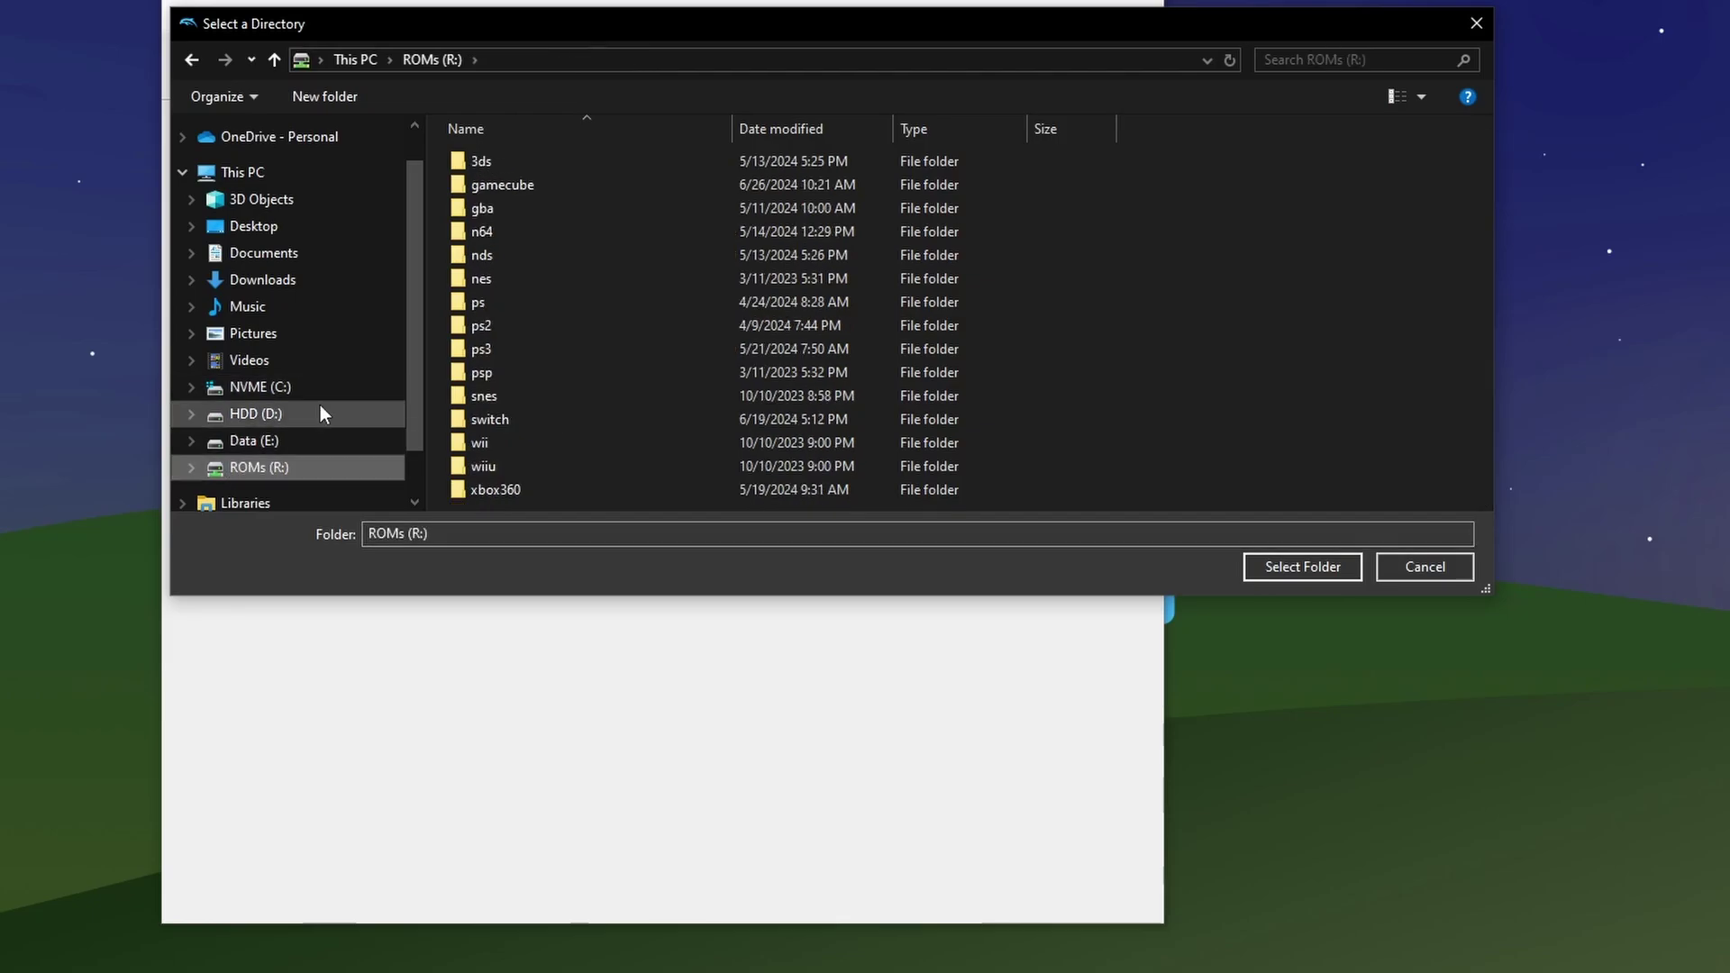
pyautogui.click(482, 209)
pyautogui.click(488, 187)
pyautogui.press('Return')
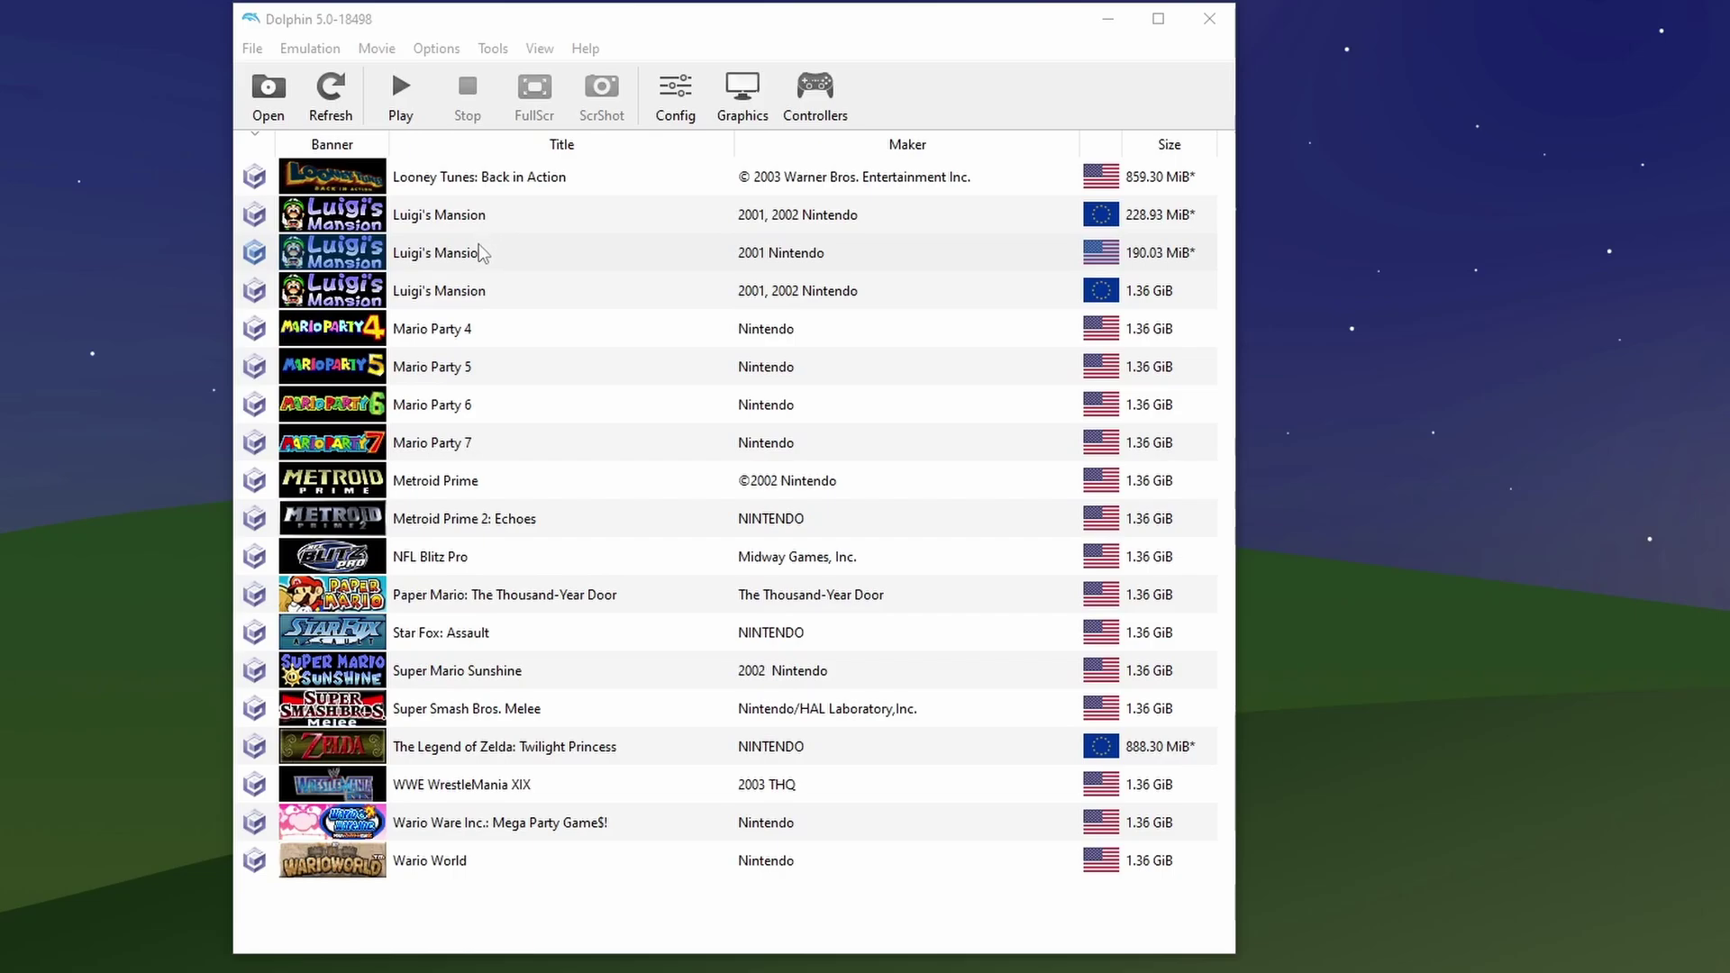
pyautogui.doubleClick(480, 253)
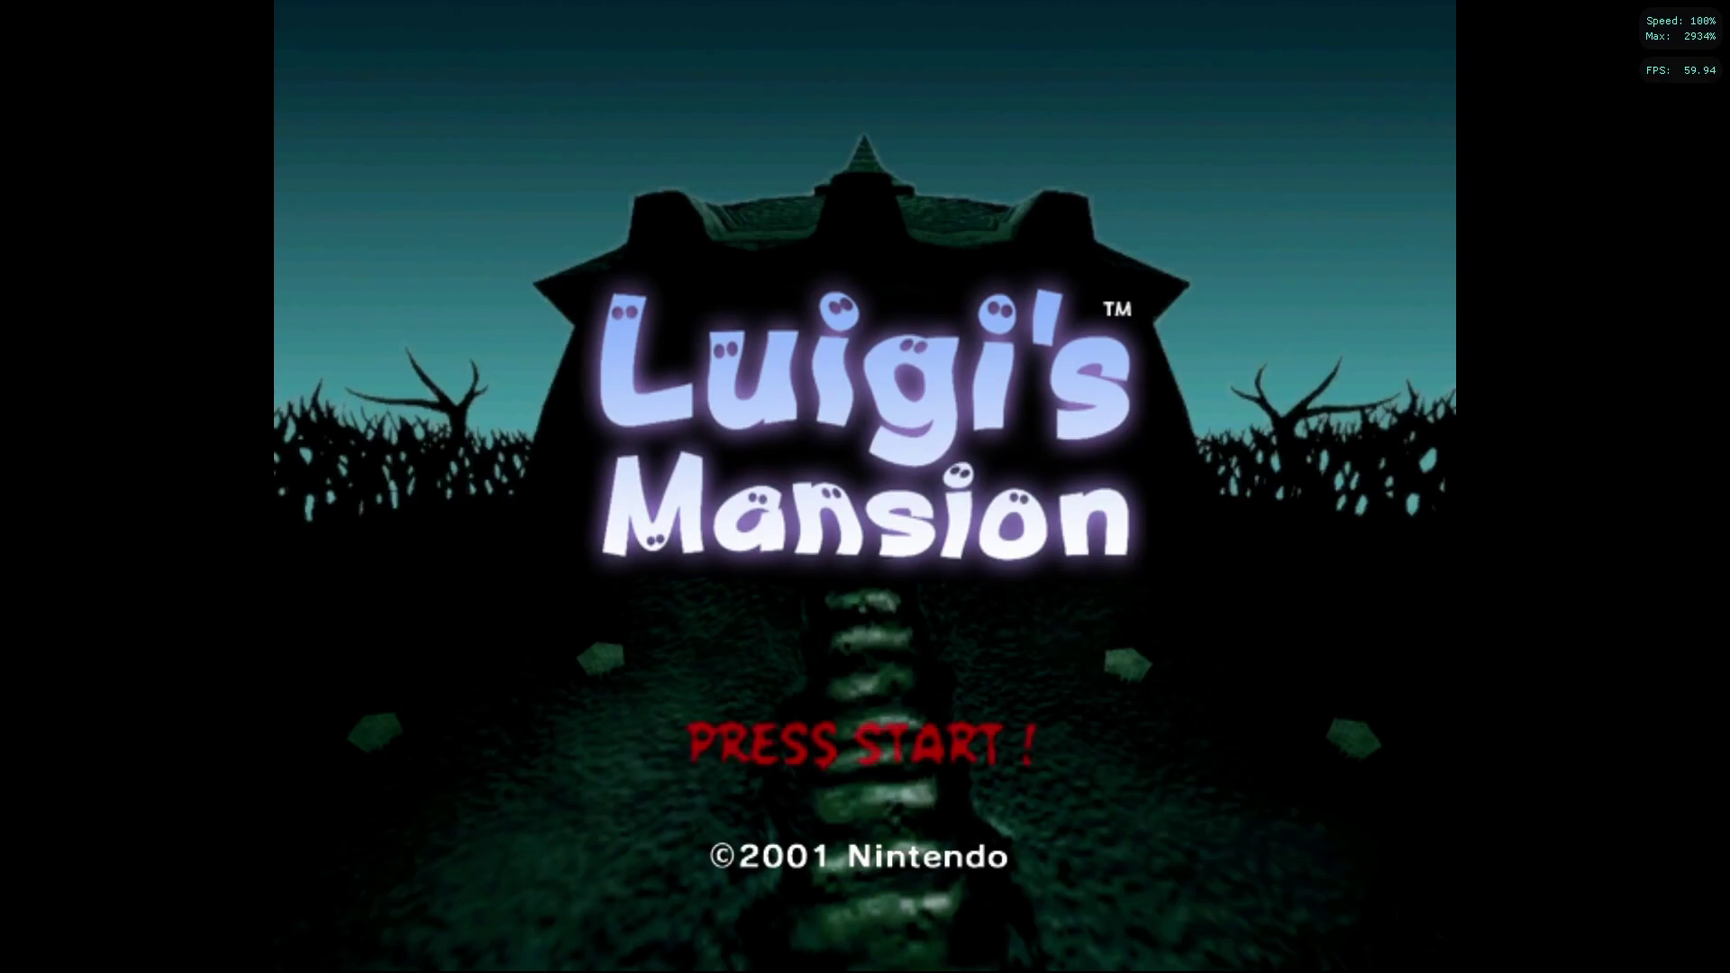
# - Load save File 1 and walk Luigi up the foyer stairs to the second floor
pyautogui.press('Return')
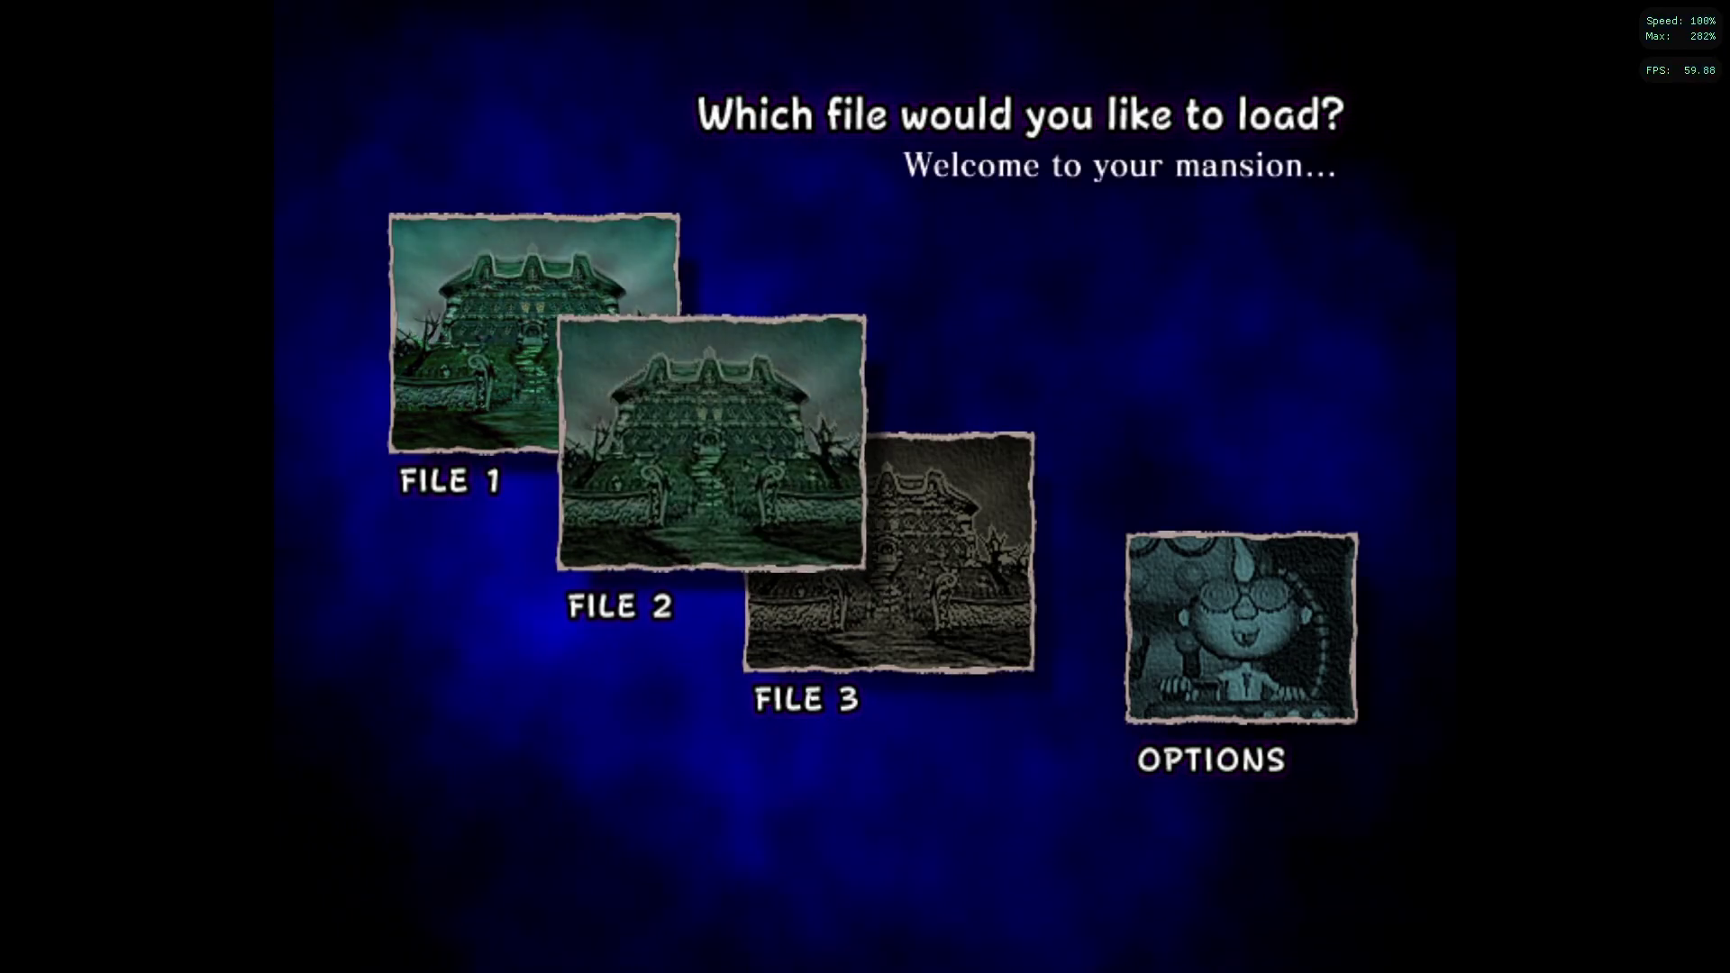
pyautogui.press('Return')
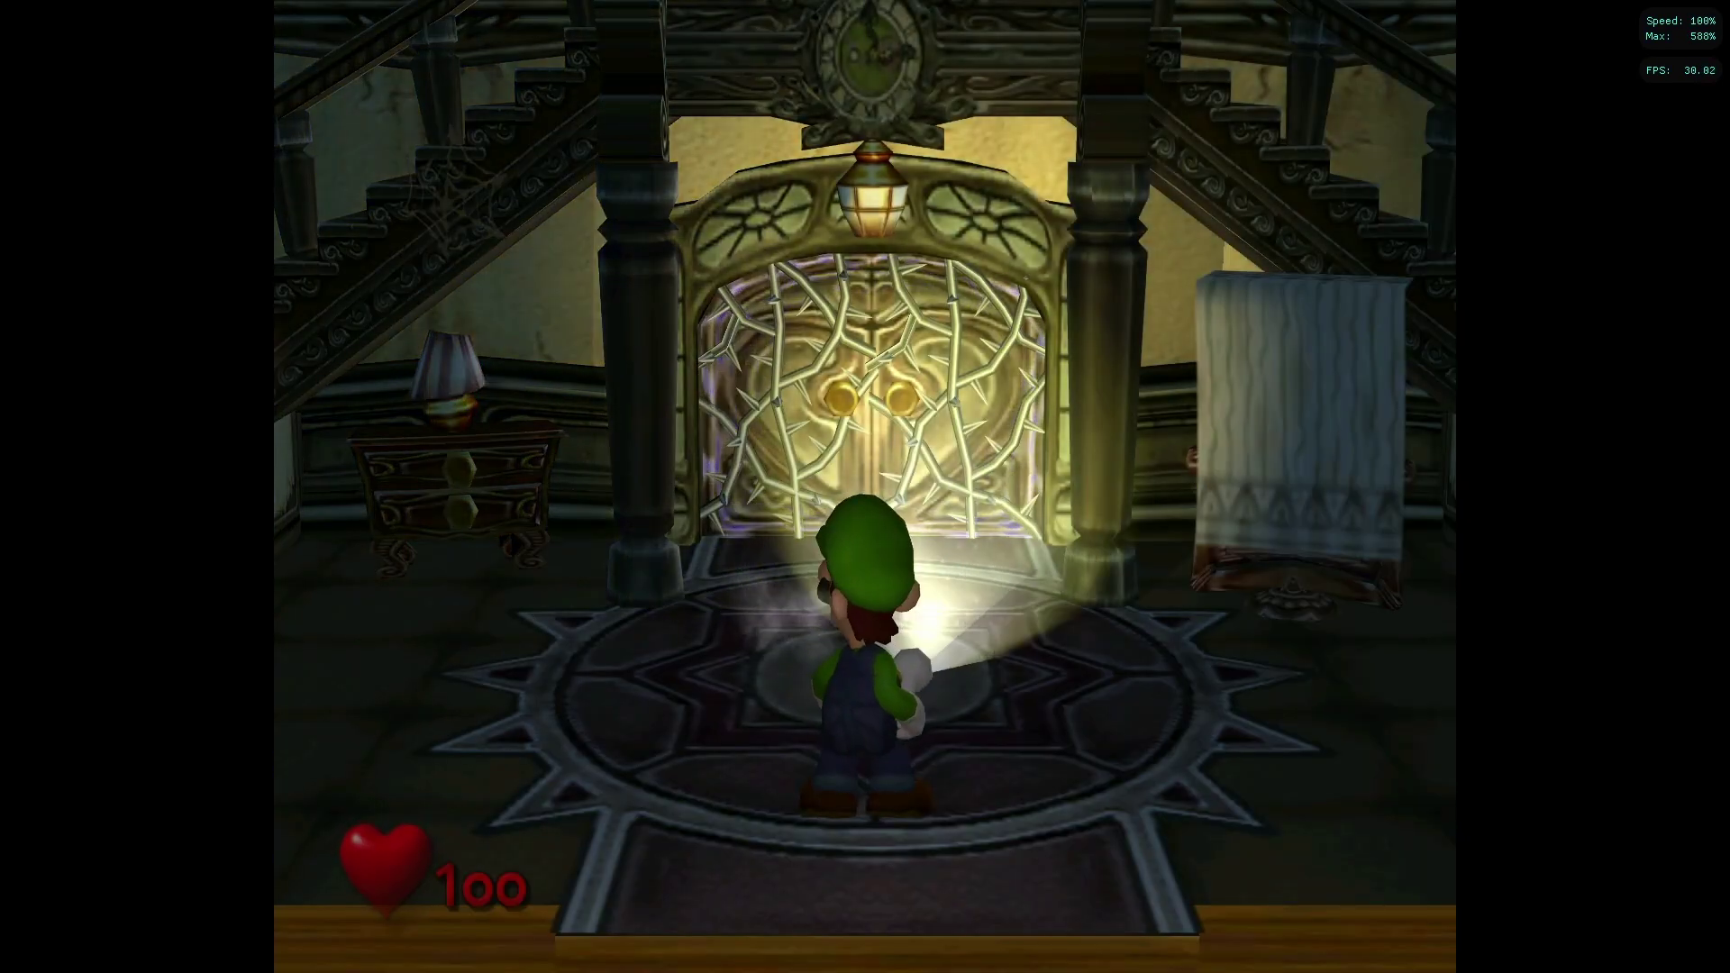
pyautogui.press('Left')
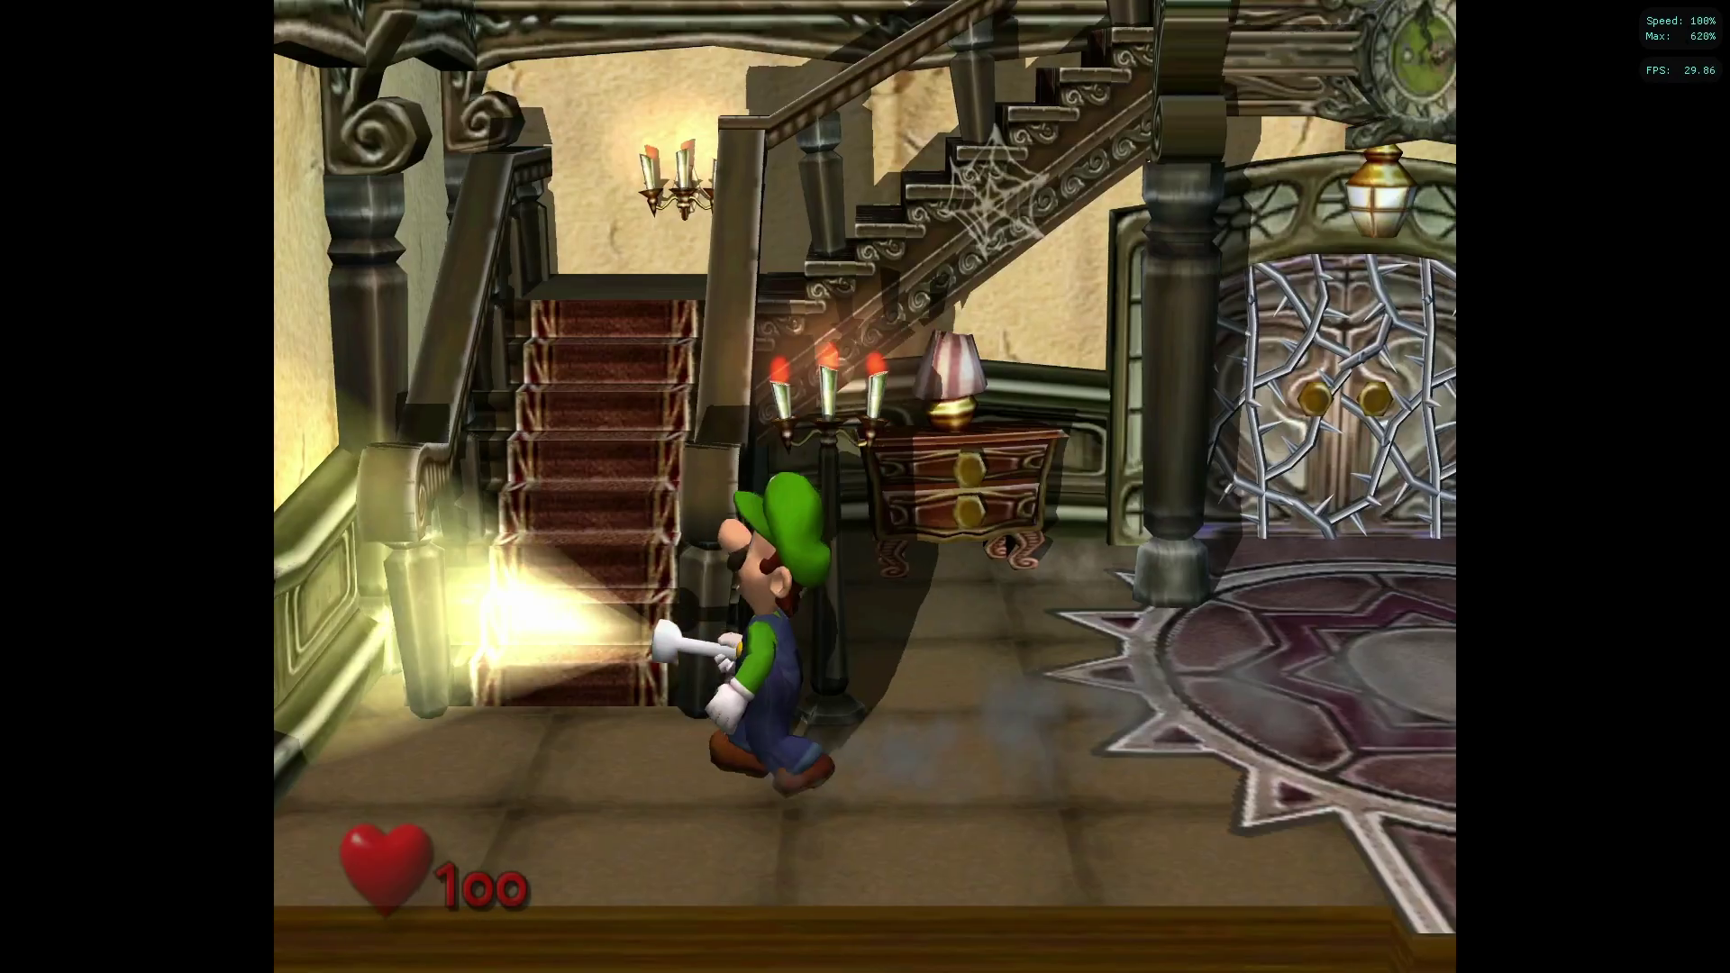
pyautogui.press('Up')
pyautogui.press('Up')
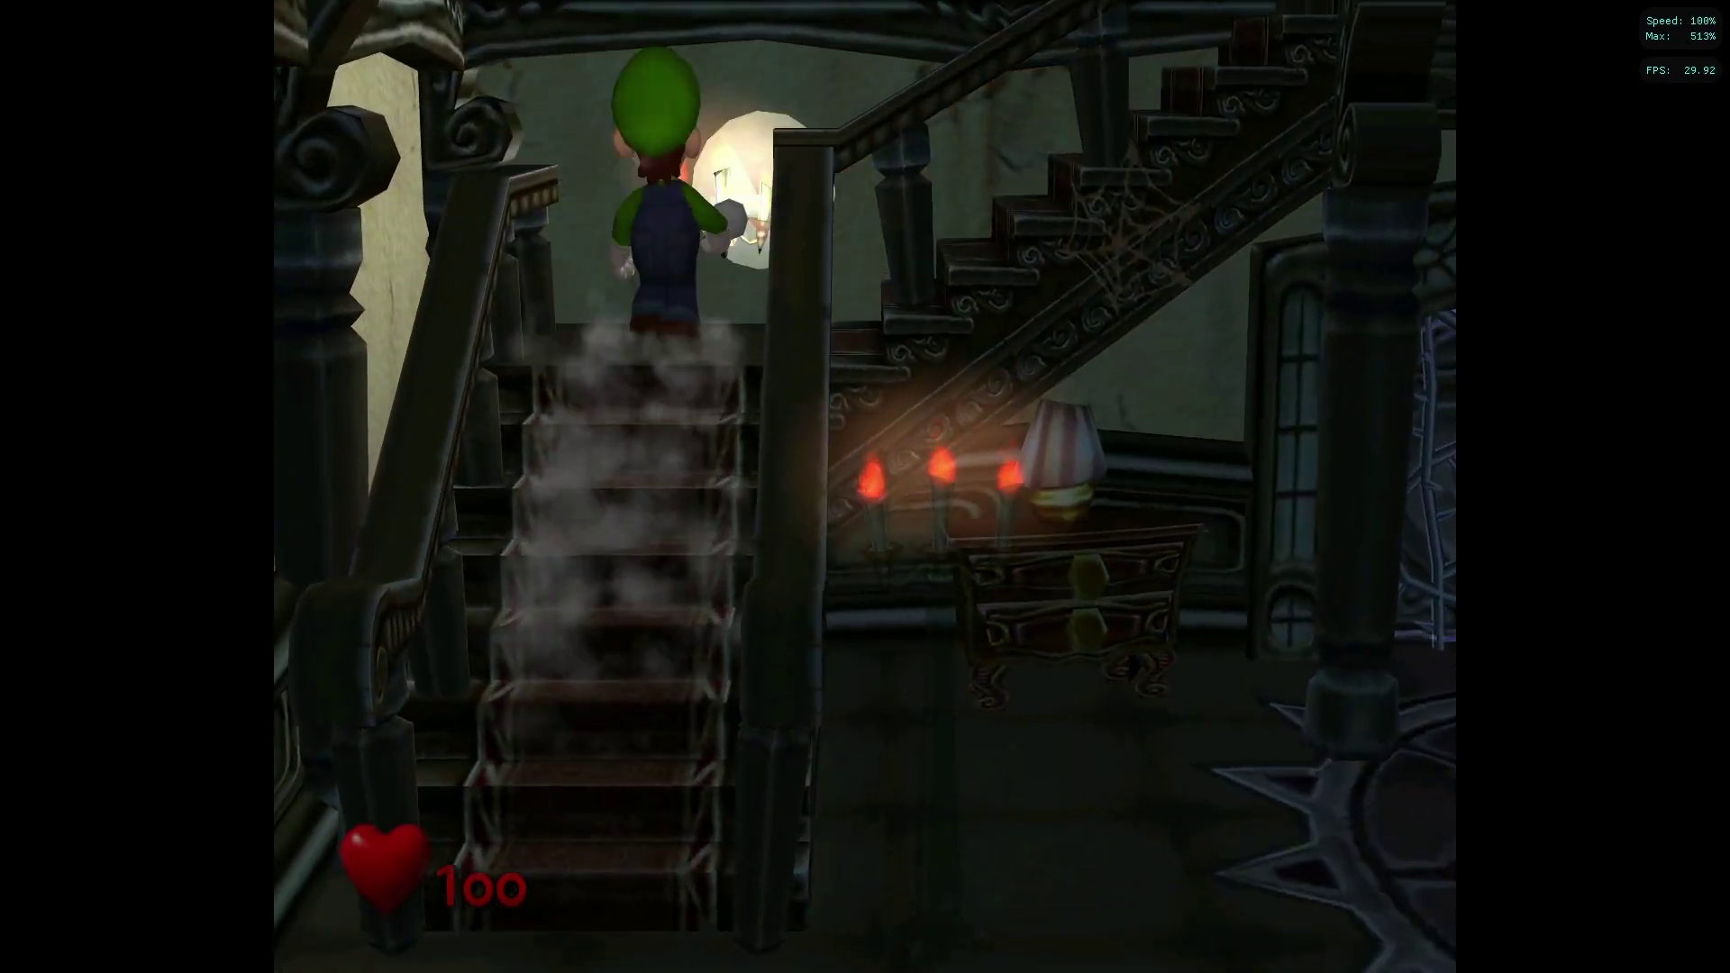
pyautogui.press('Right')
pyautogui.press('Up')
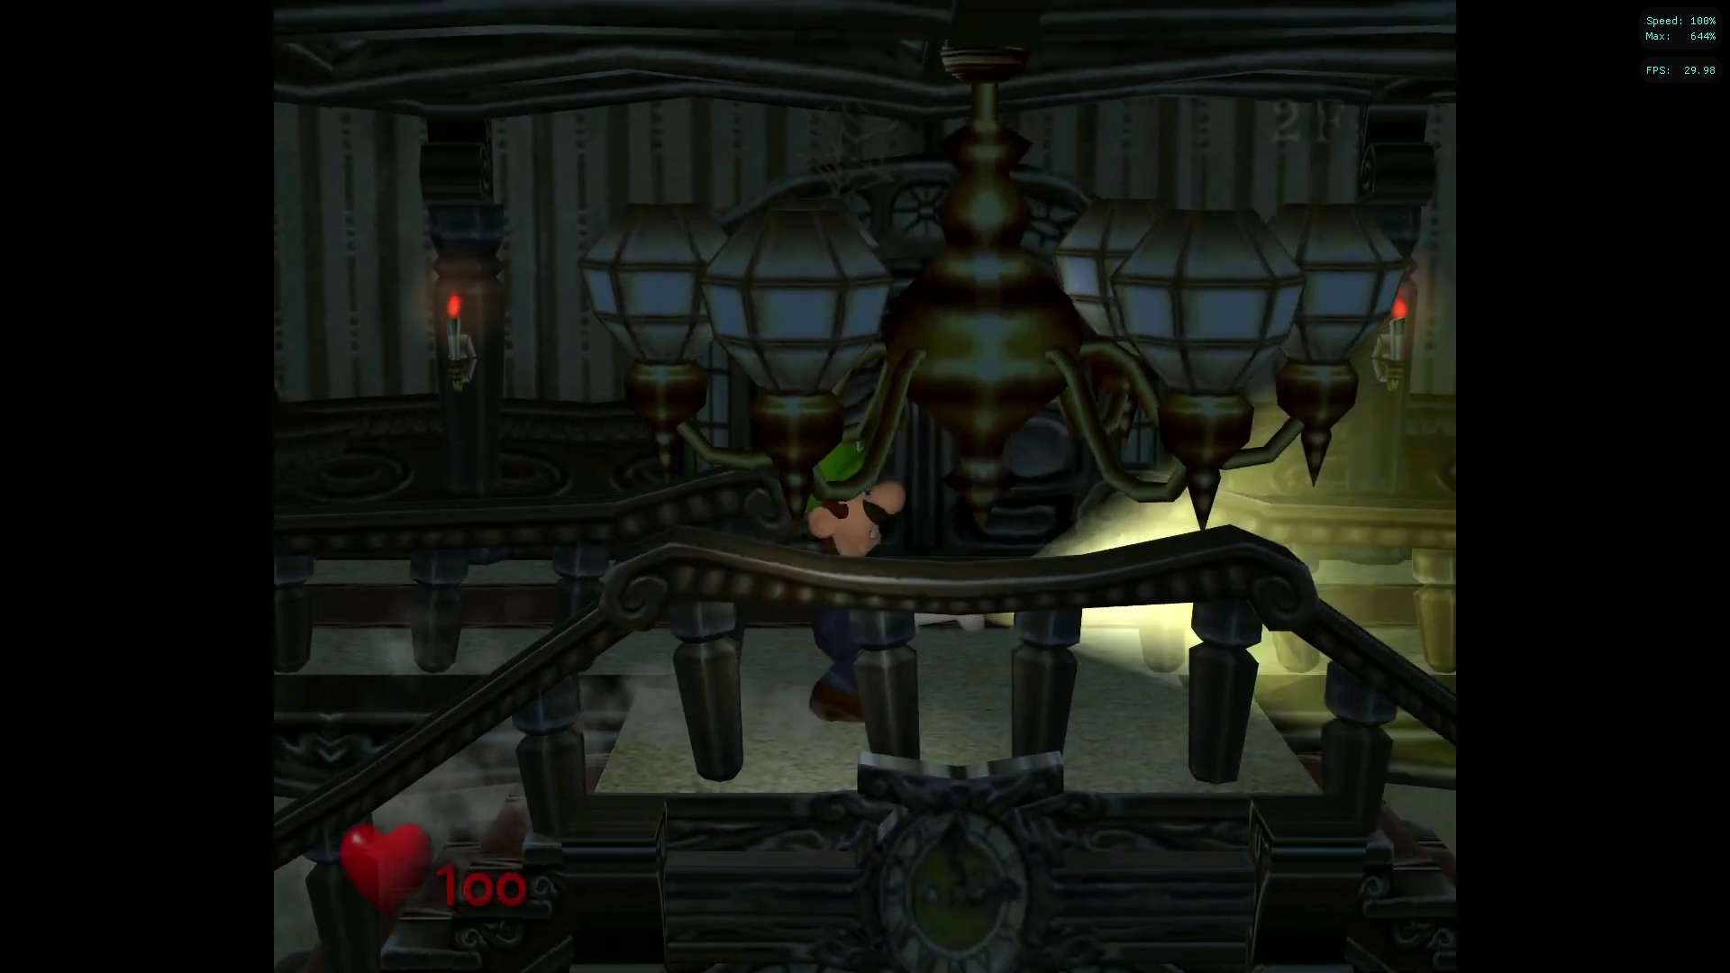
pyautogui.press('Up')
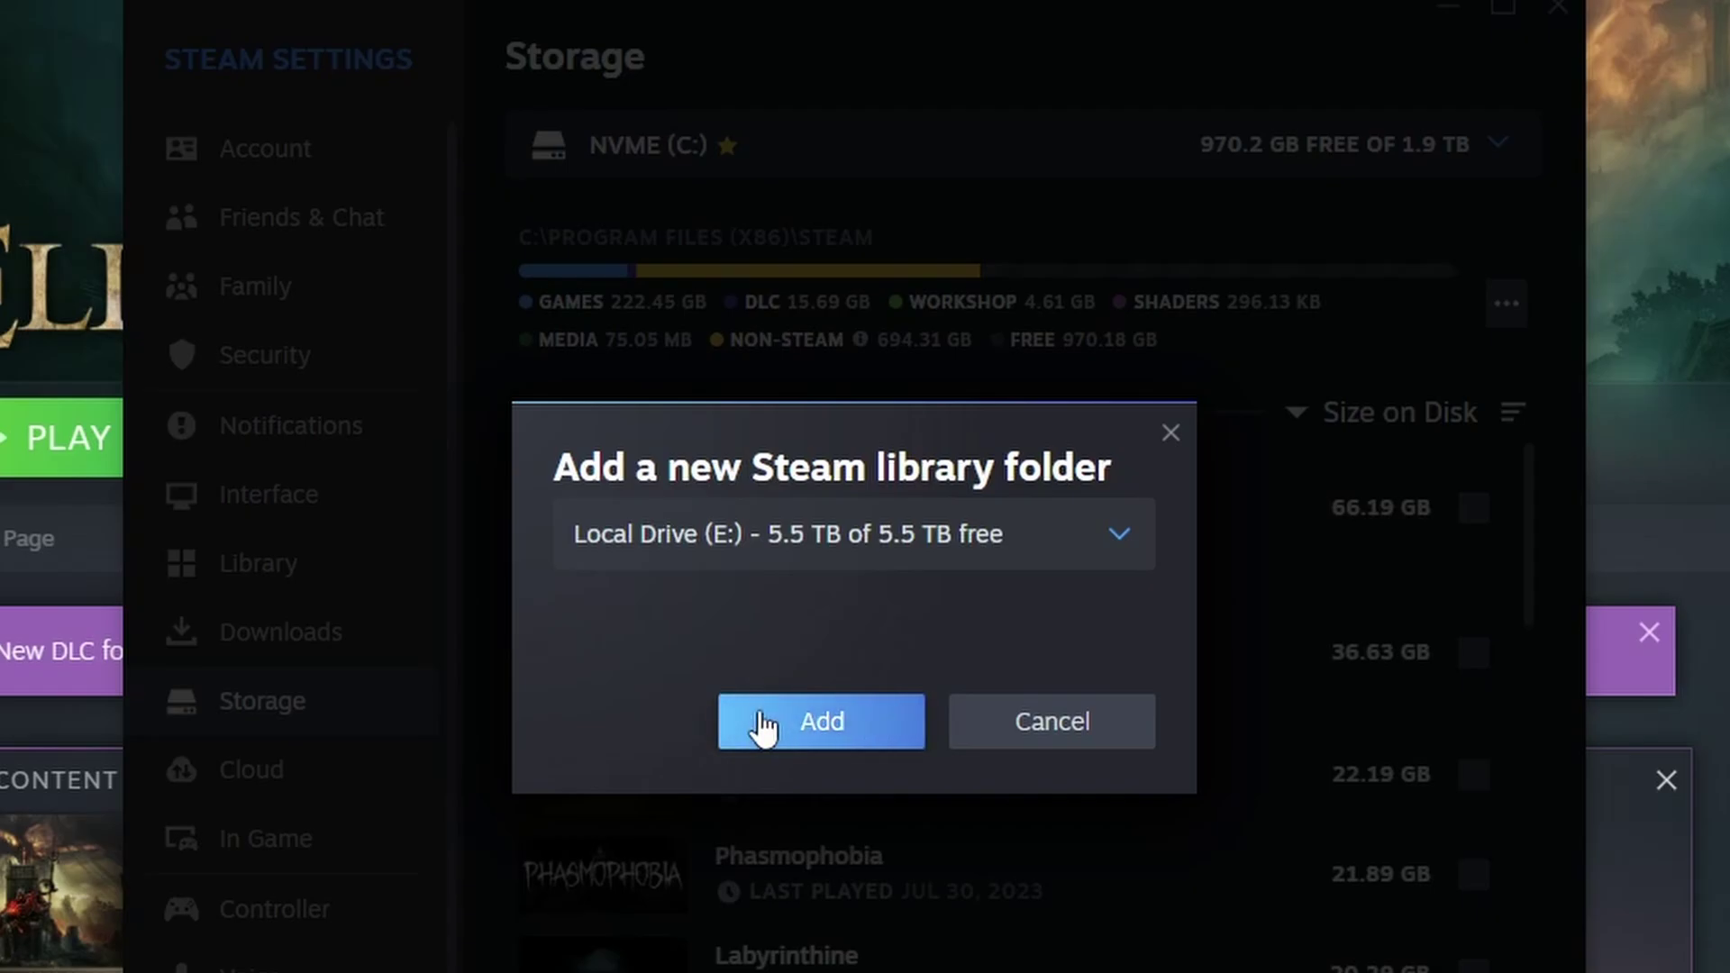
# - Cancel the Add library prompt and show the External Drive library at \\TRUENAS01\HOMEDATA\STEAM
pyautogui.click(728, 552)
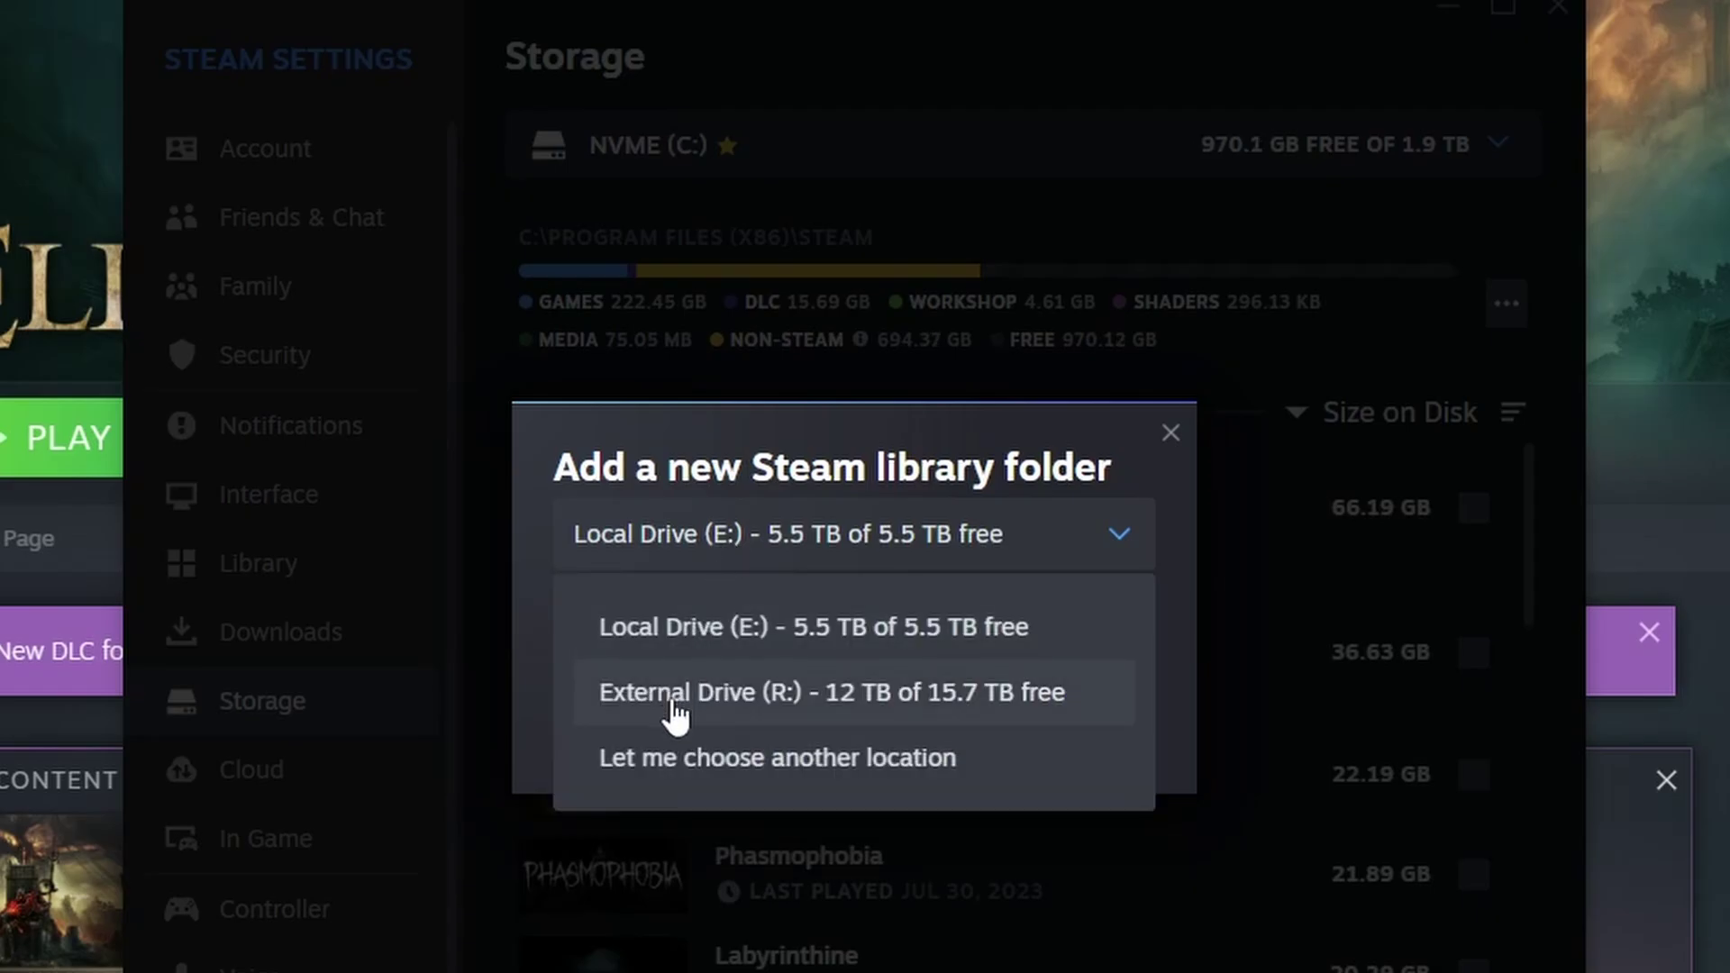
pyautogui.click(1168, 431)
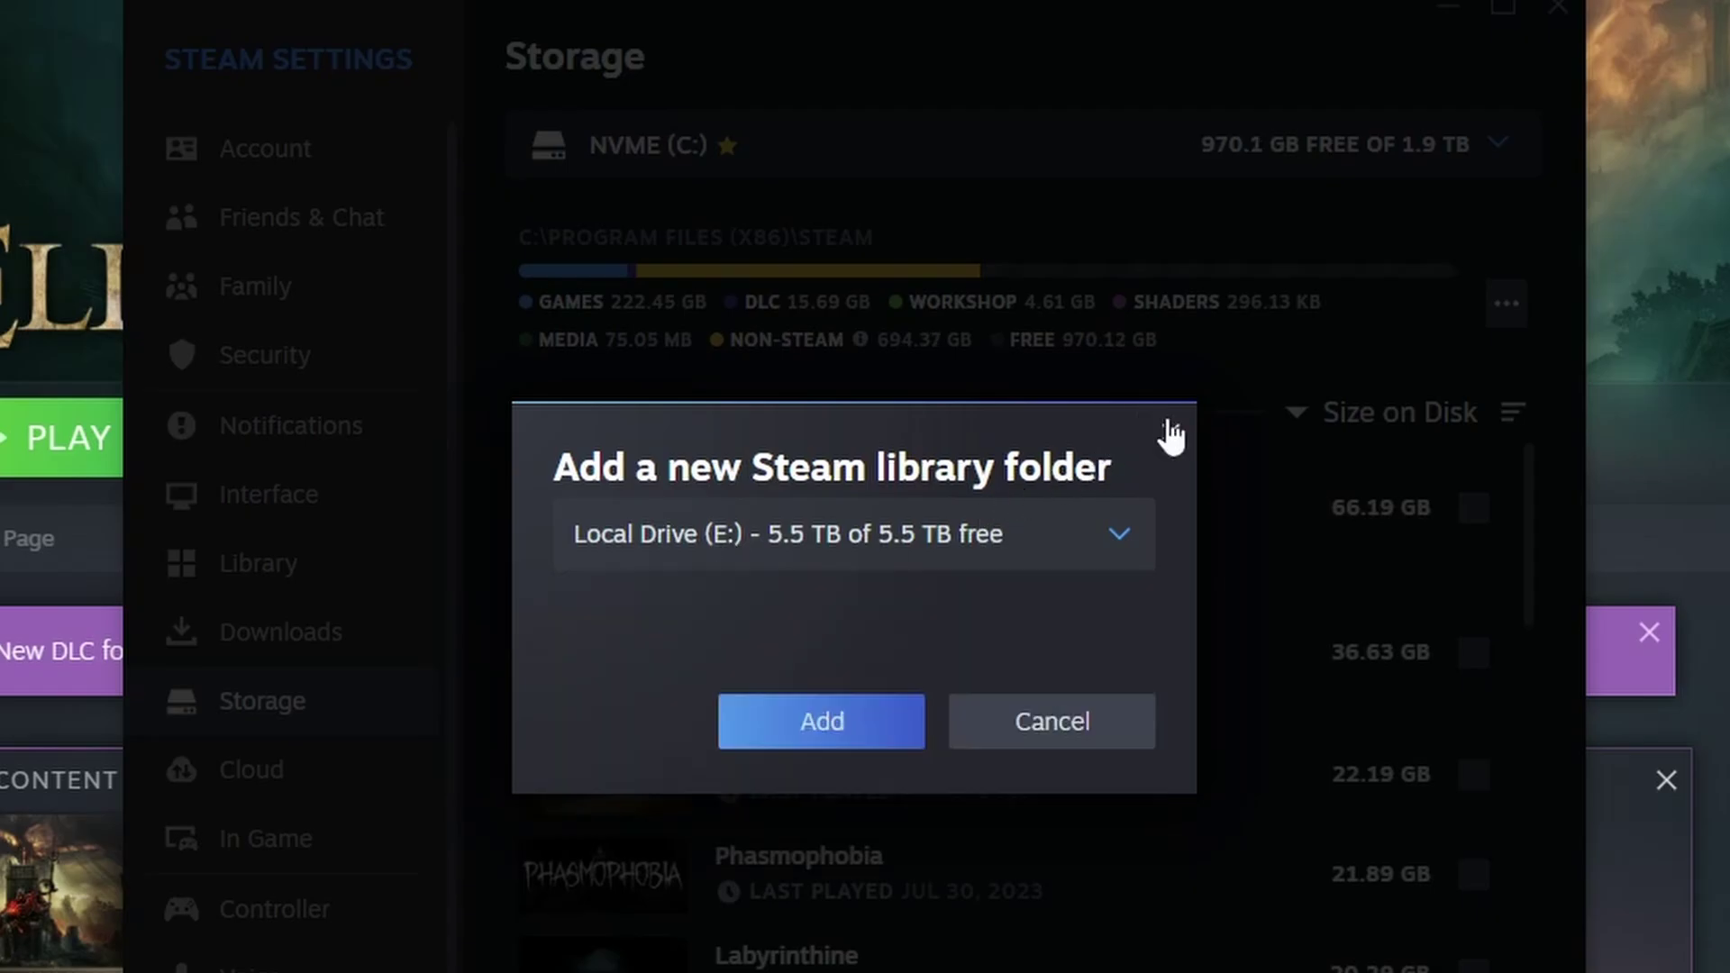
pyautogui.click(1168, 431)
pyautogui.click(1038, 161)
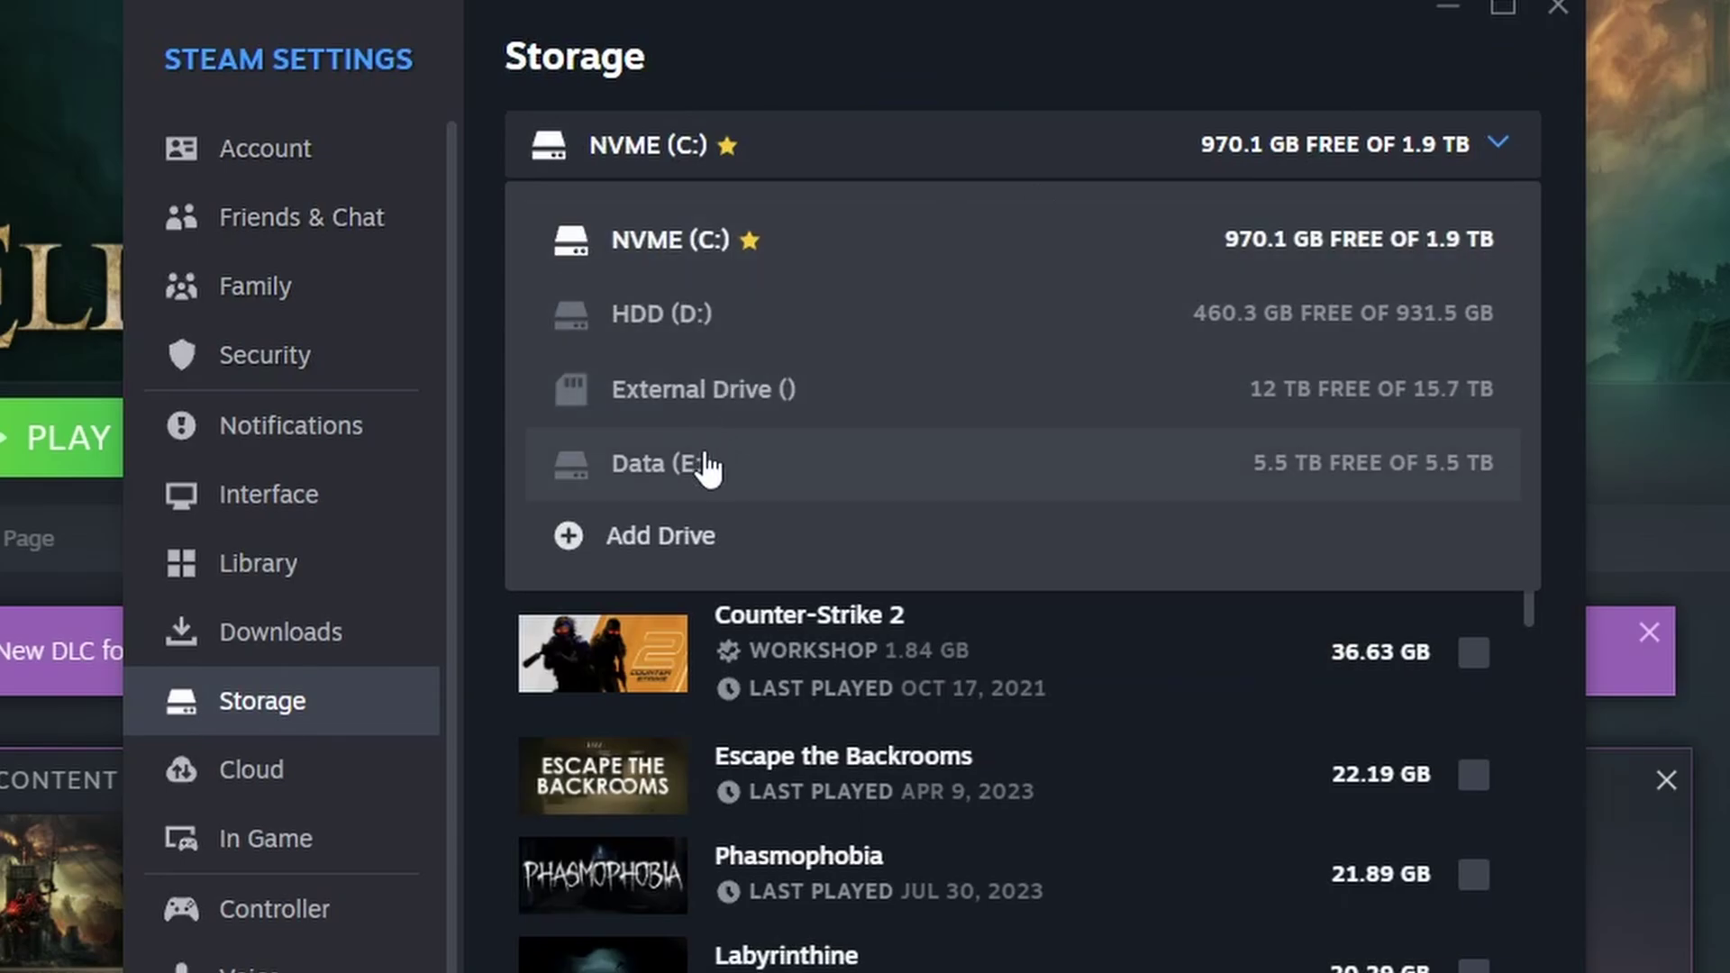
pyautogui.click(663, 397)
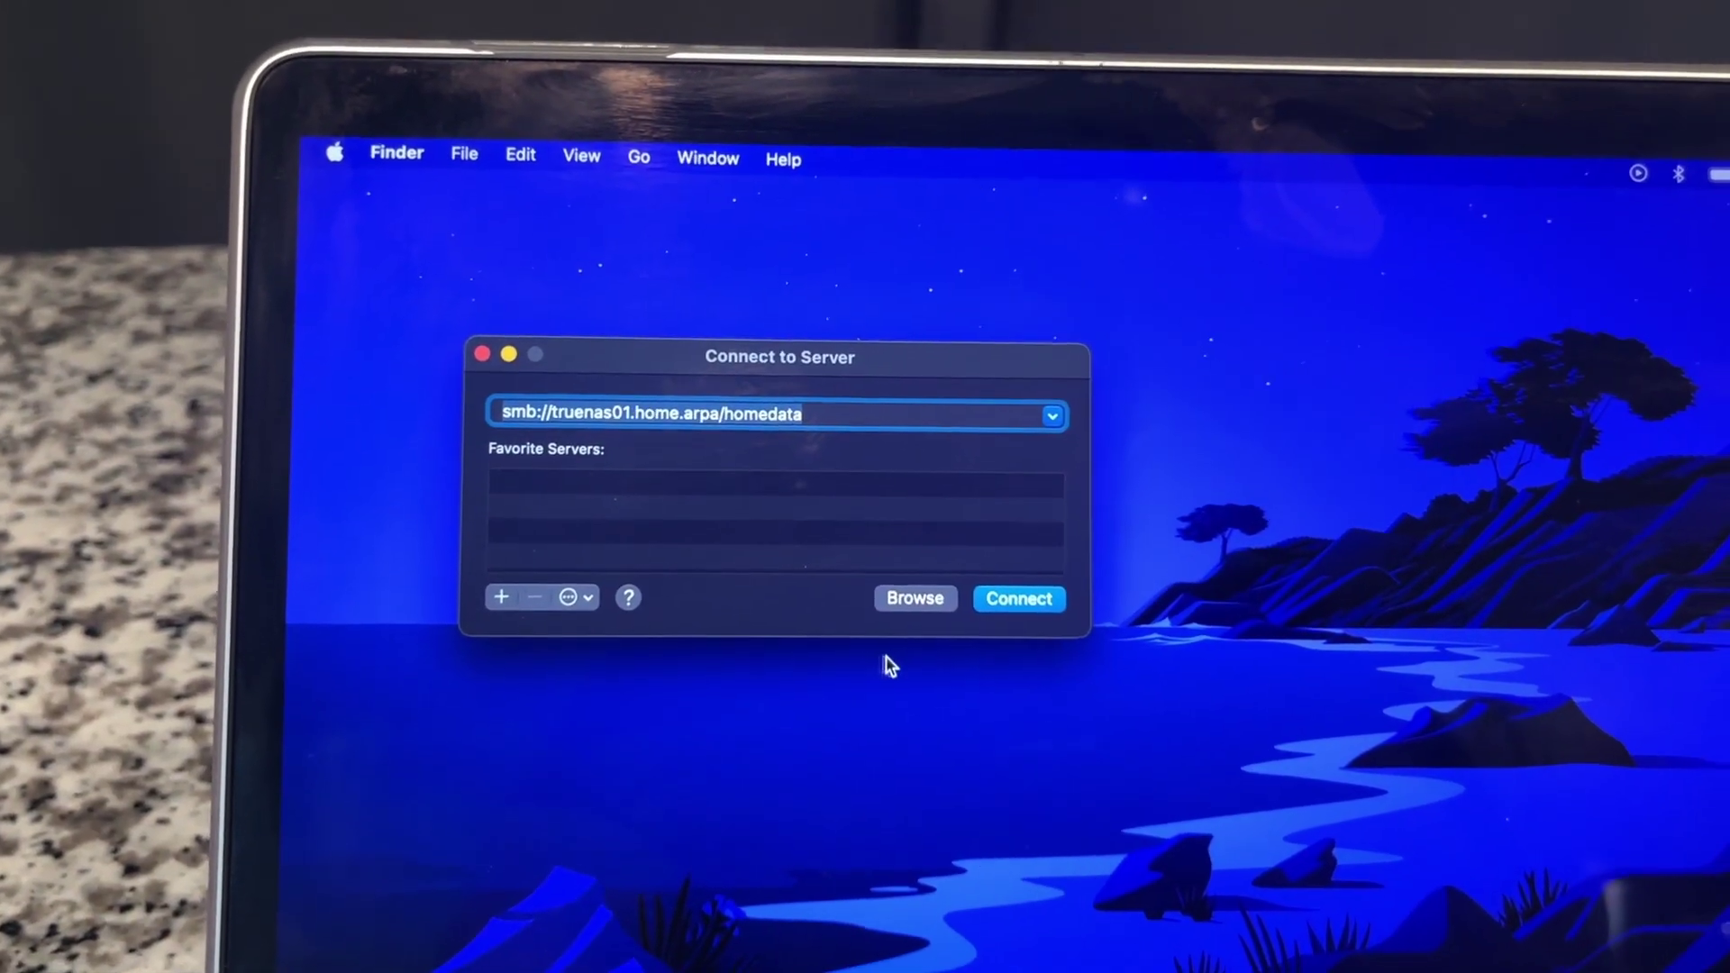
# - Connect Finder to the SMB share smb://truenas01.home.arpa/homedata
pyautogui.press('Return')
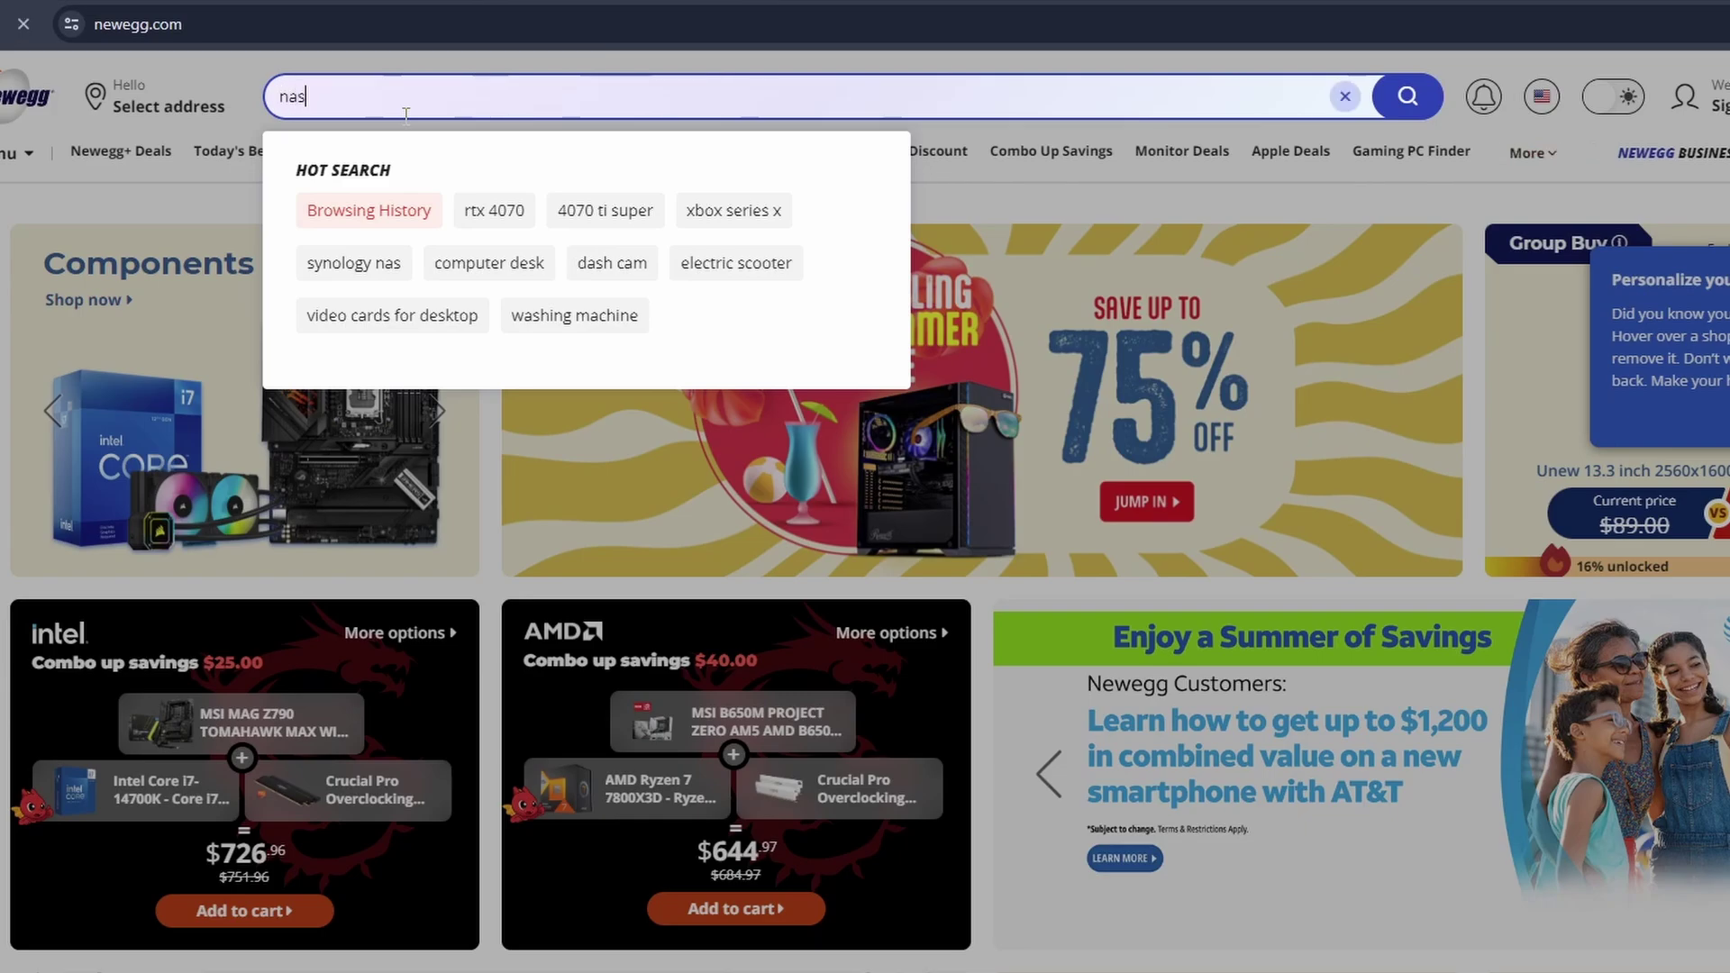
# - Search Newegg for 'nas' and scroll through the listings
pyautogui.press('Return')
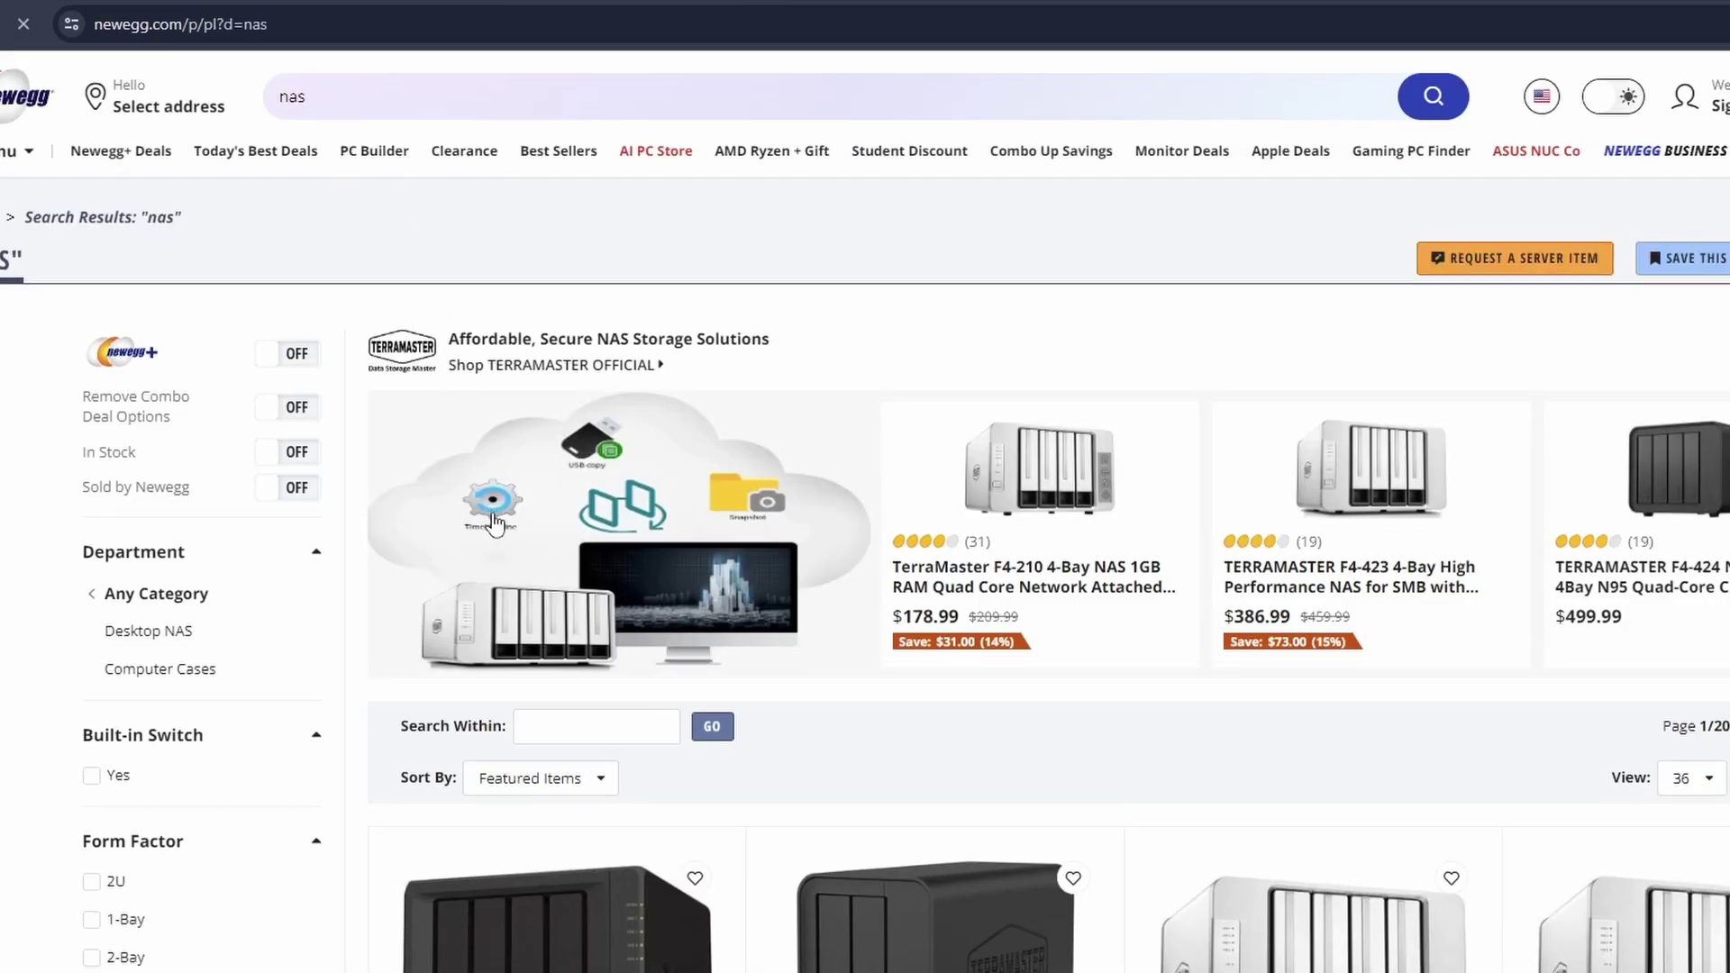
pyautogui.scroll(-5, 495, 523)
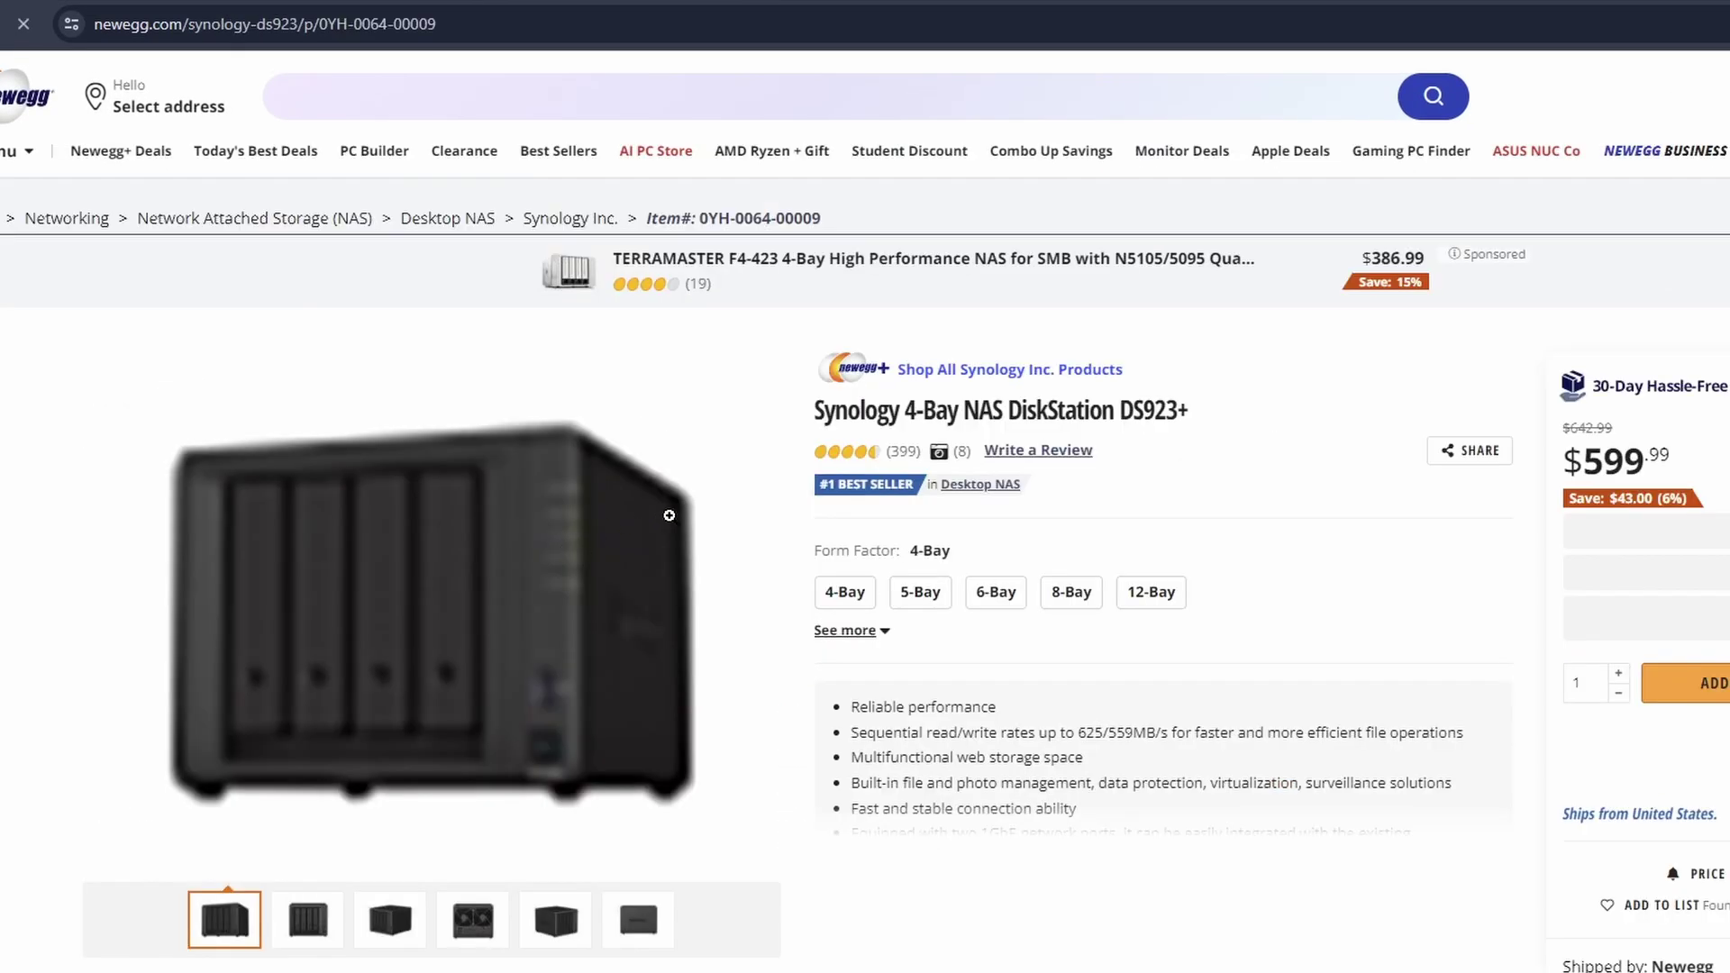
pyautogui.scroll(-1, 432, 586)
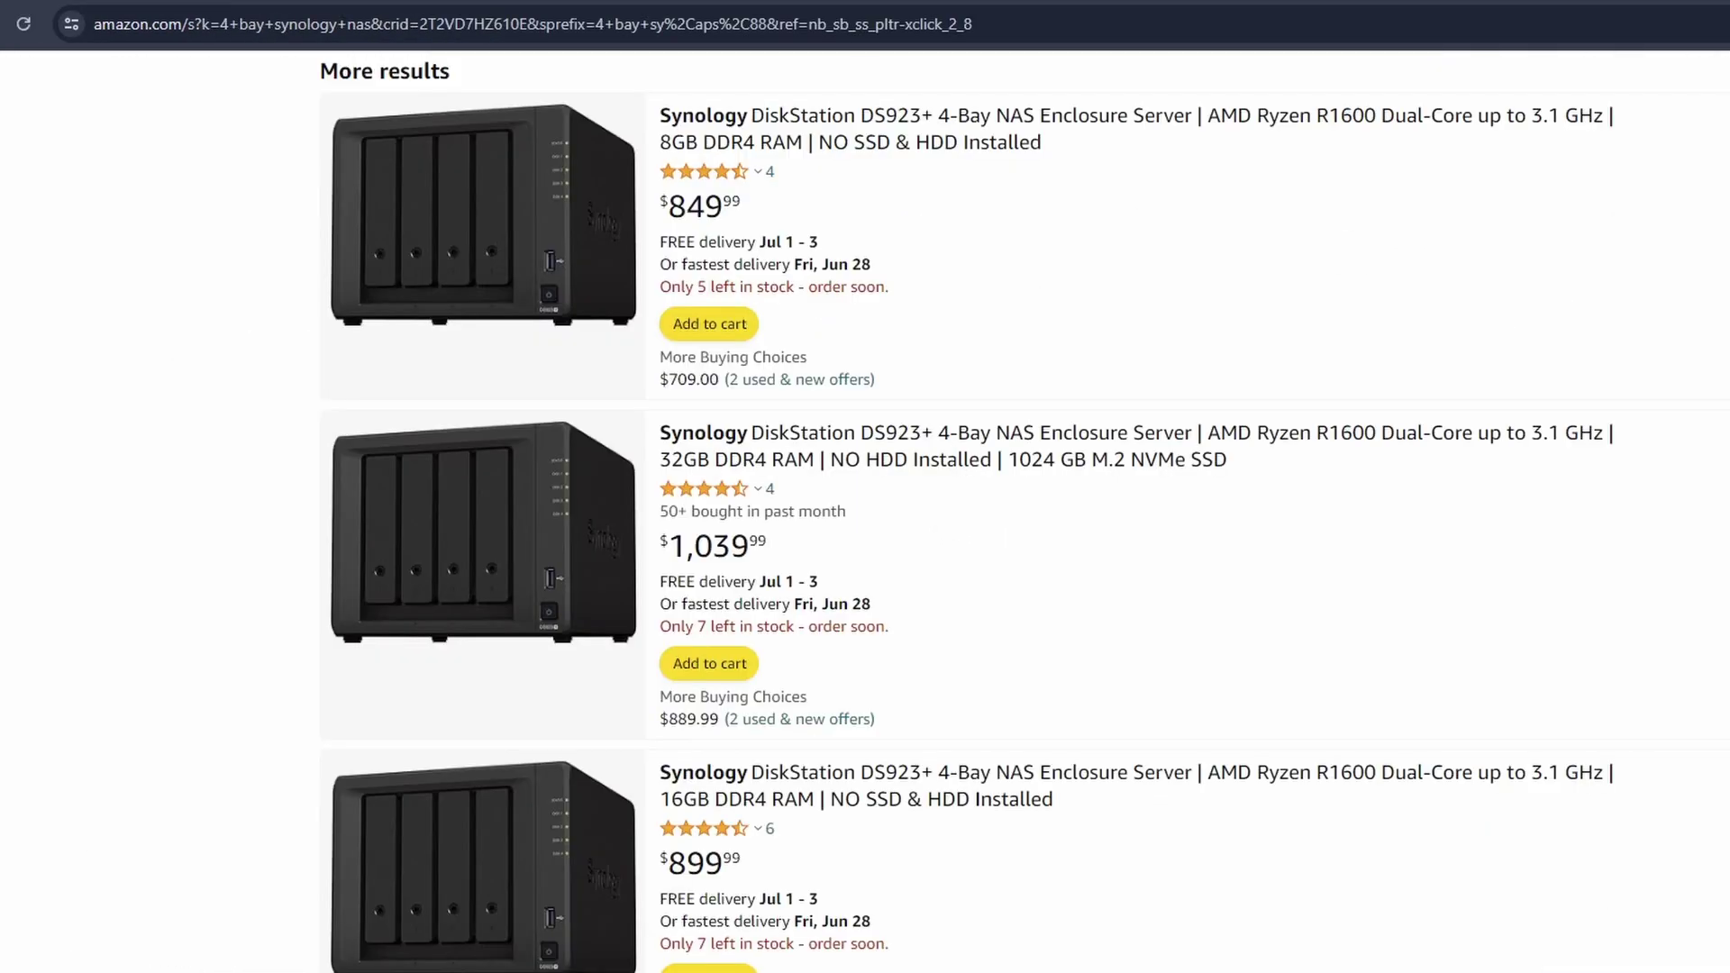
pyautogui.scroll(5, 553, 375)
pyautogui.scroll(10, 511, 377)
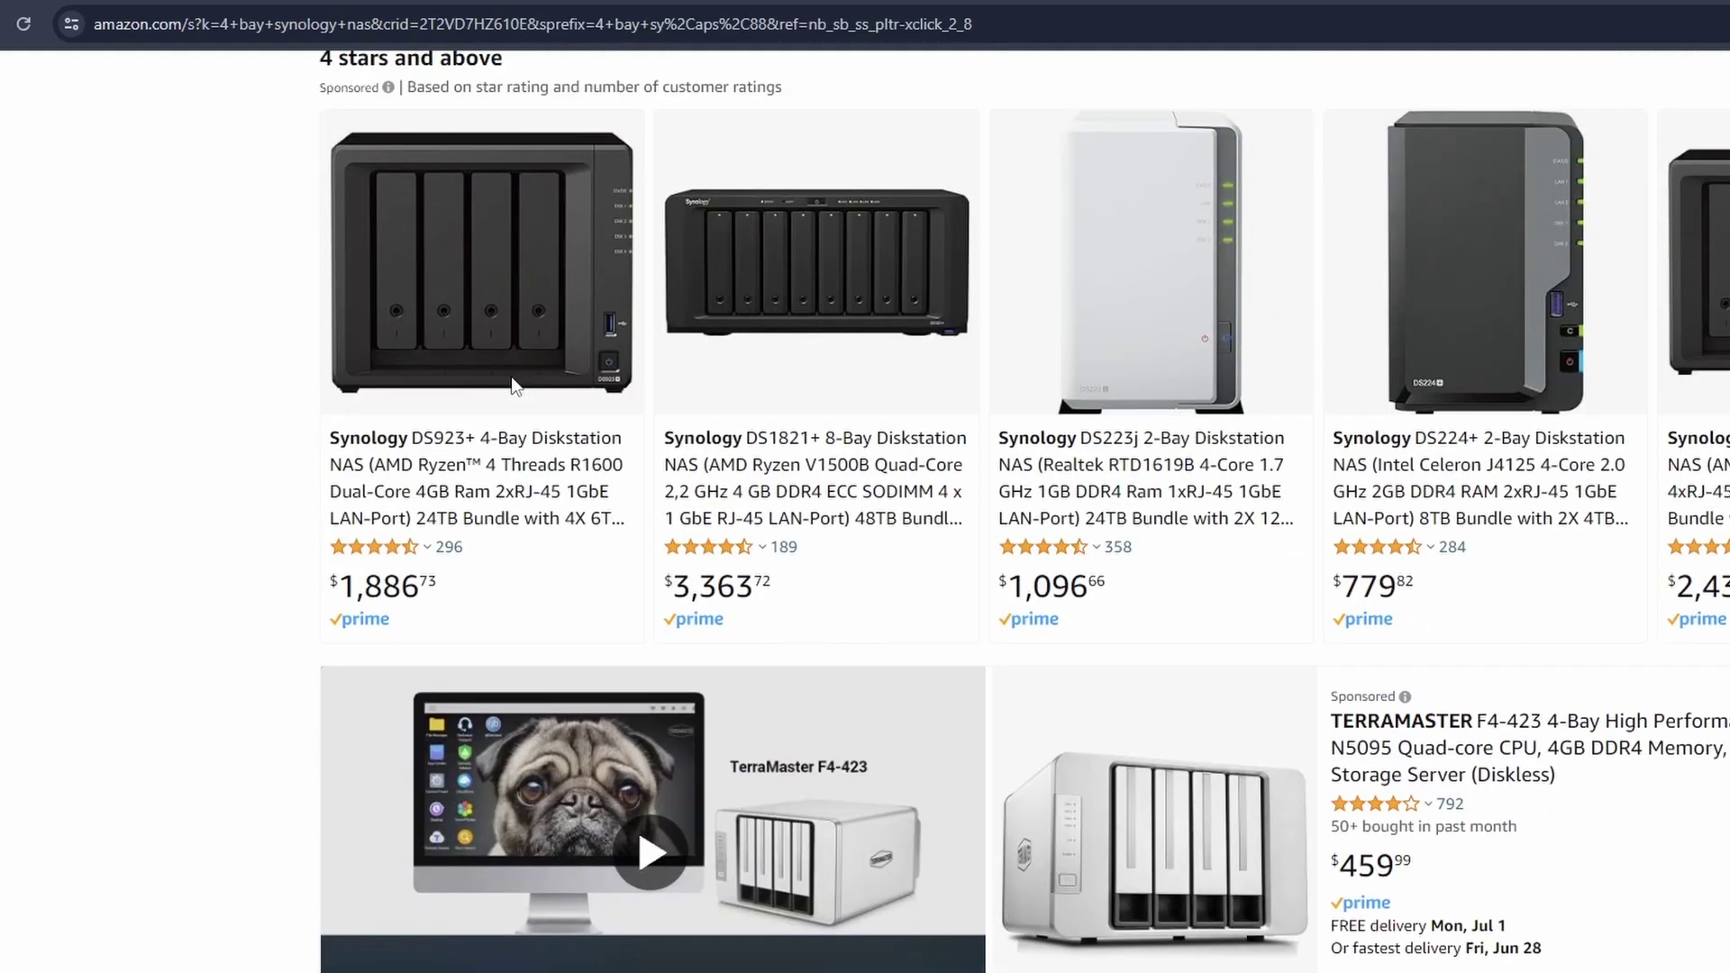
pyautogui.scroll(-3, 507, 377)
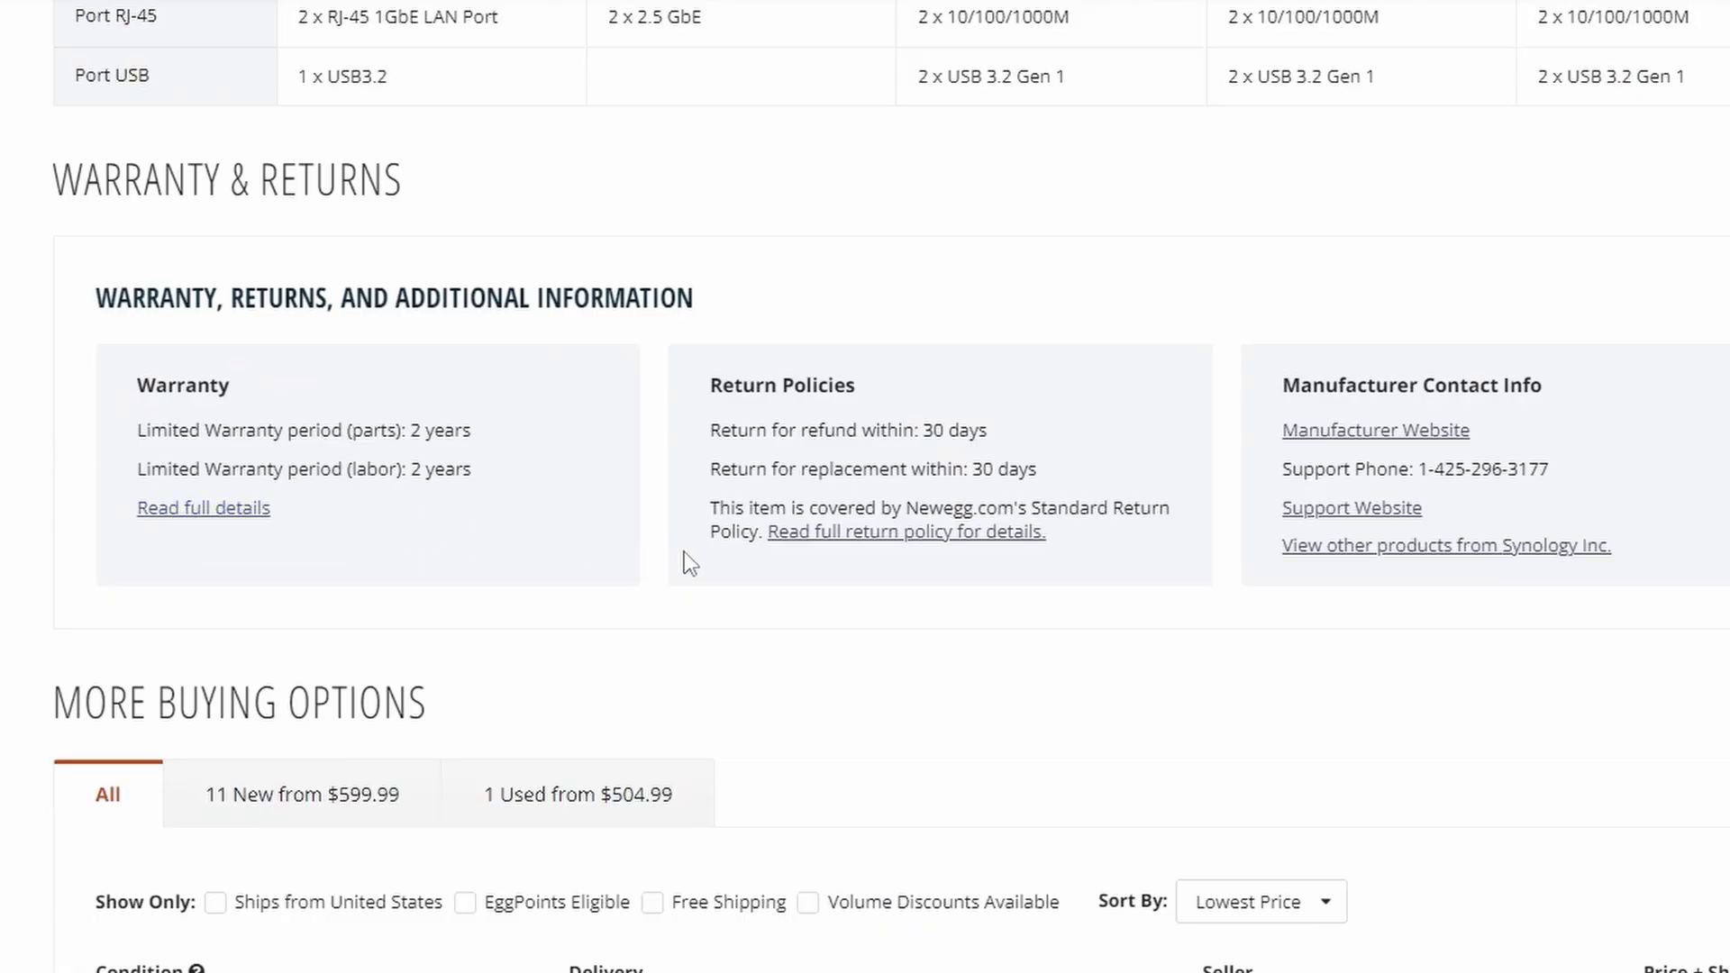
pyautogui.scroll(2, 463, 610)
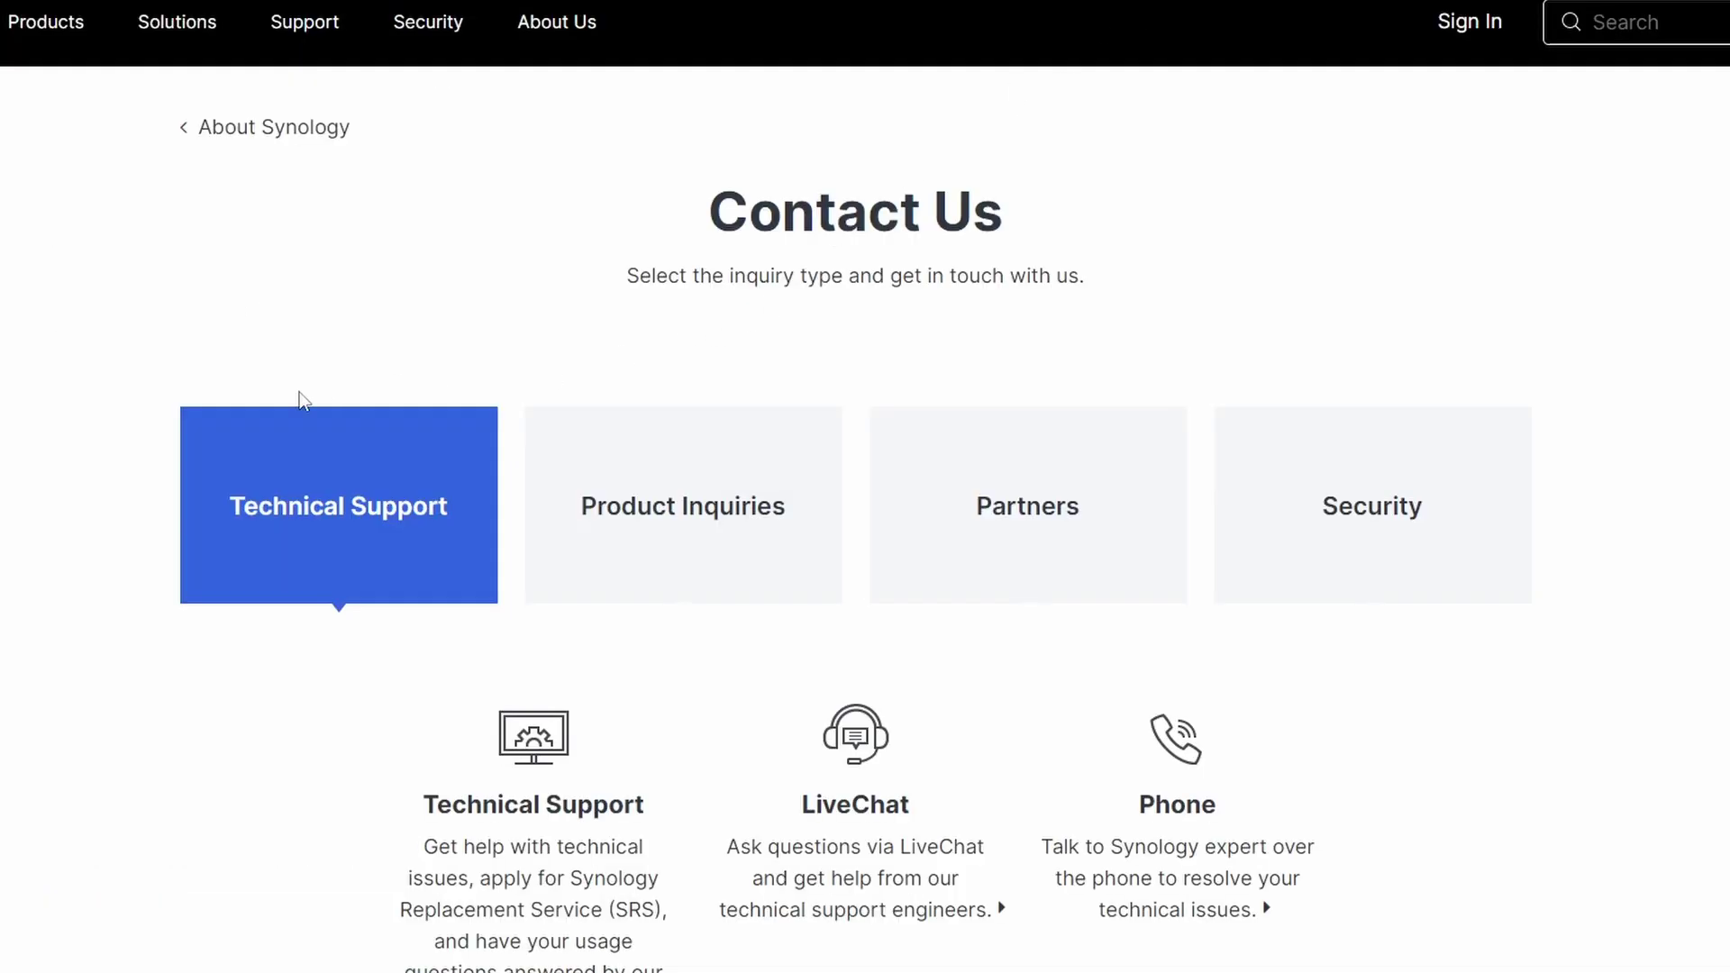
pyautogui.scroll(-3, 154, 457)
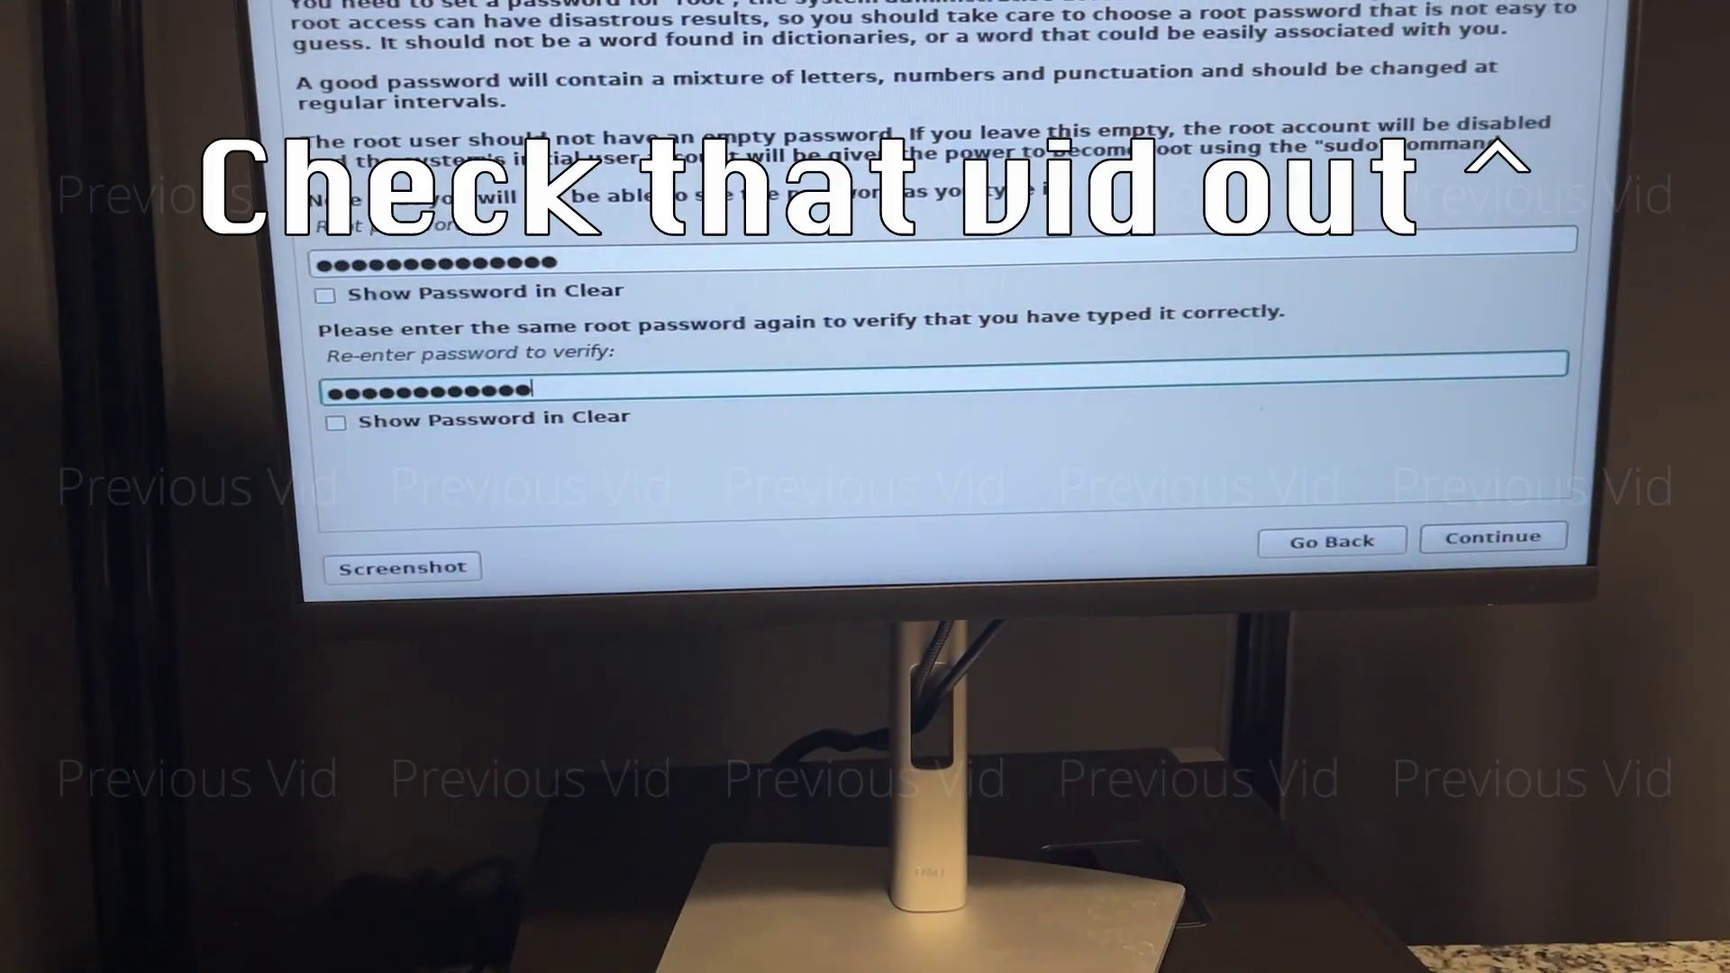
# - Submit the root password and its confirmation, then bring up the Disks utility
pyautogui.write('a')
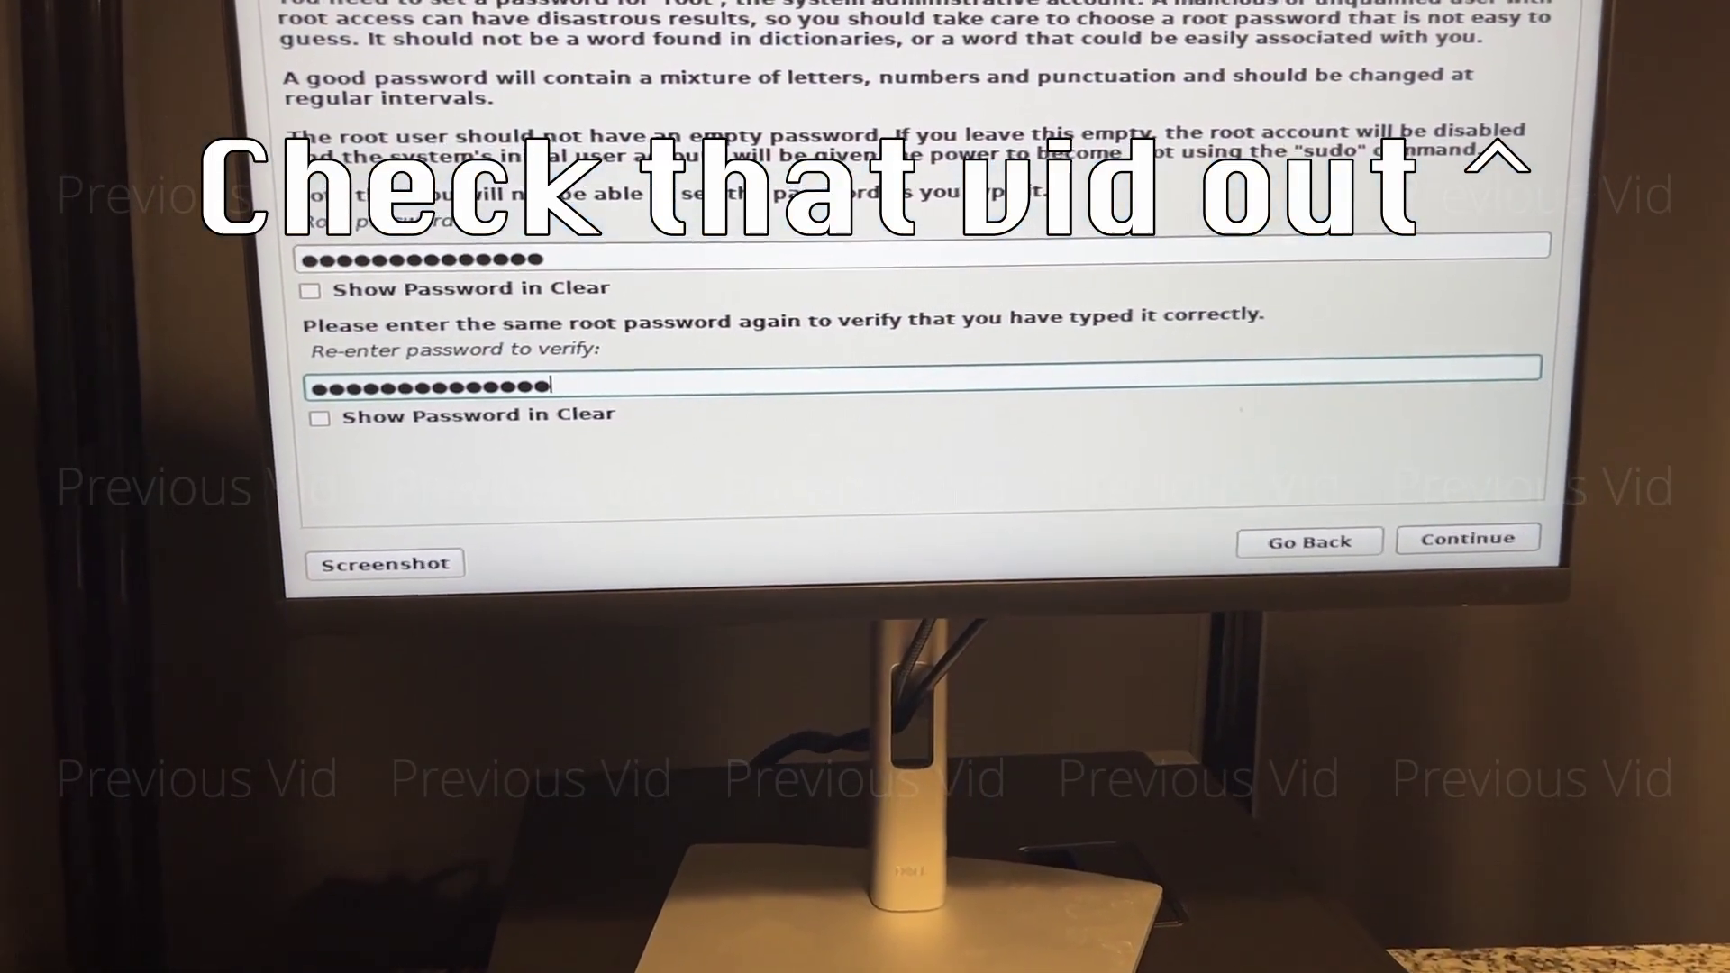
pyautogui.press('Return')
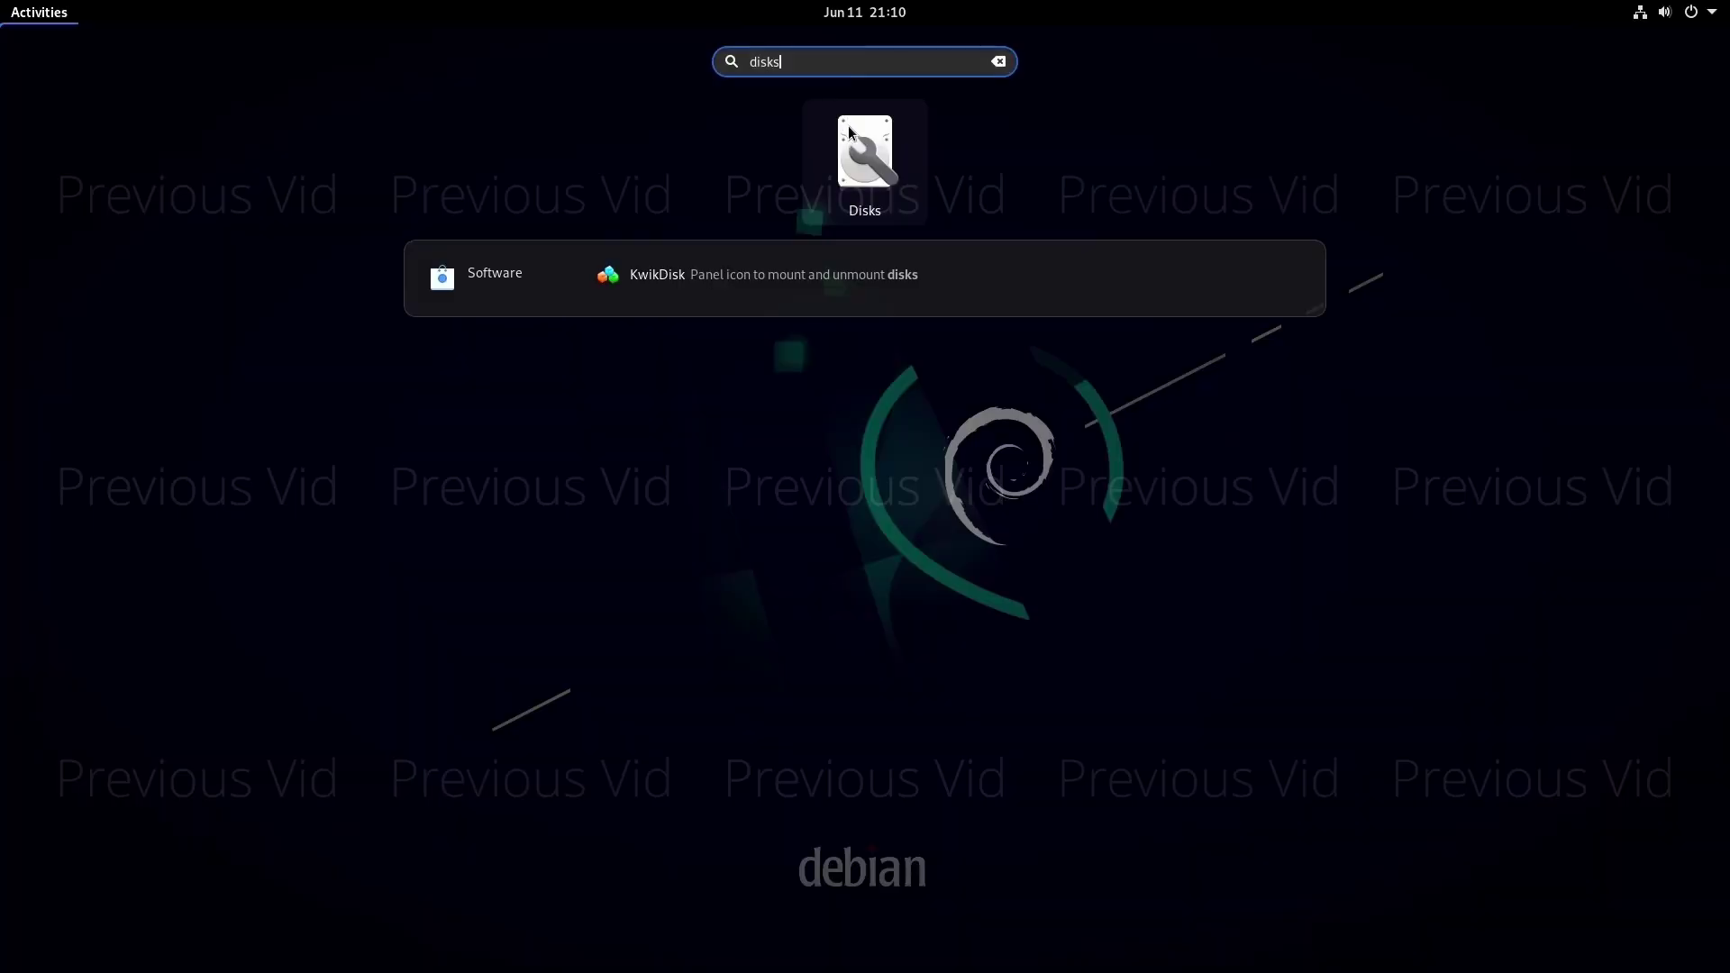
pyautogui.click(849, 132)
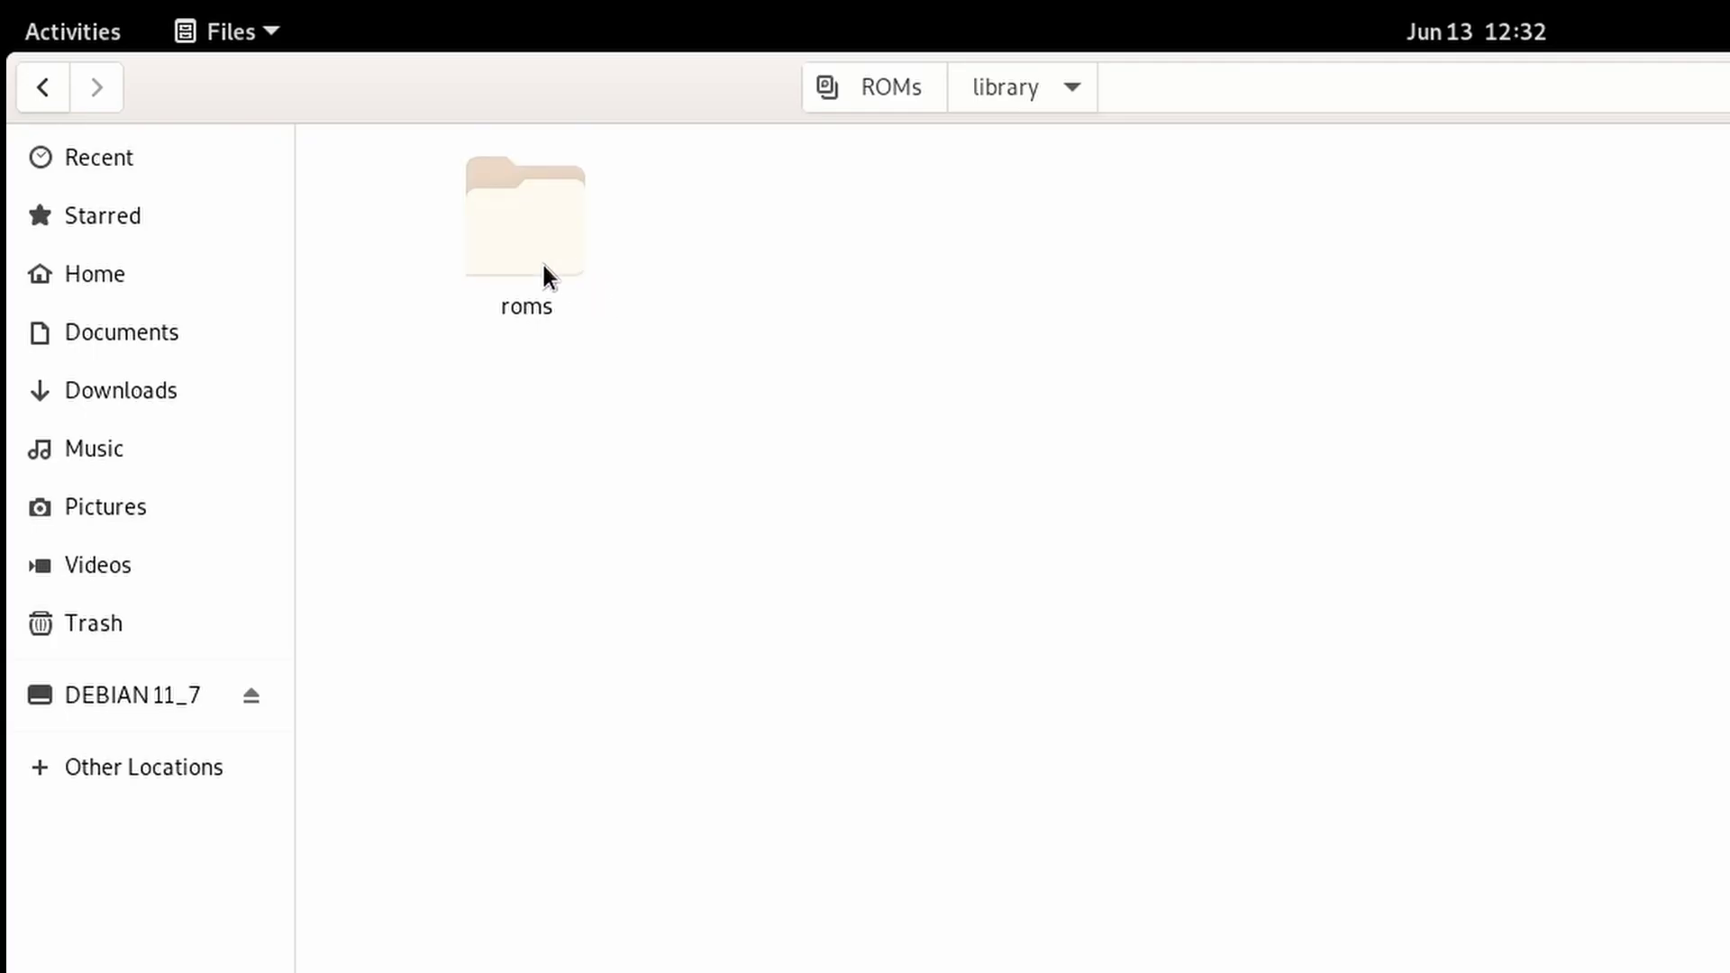
# - Copy all the ISO files from the usb drive into the empty roms folder
pyautogui.doubleClick(542, 261)
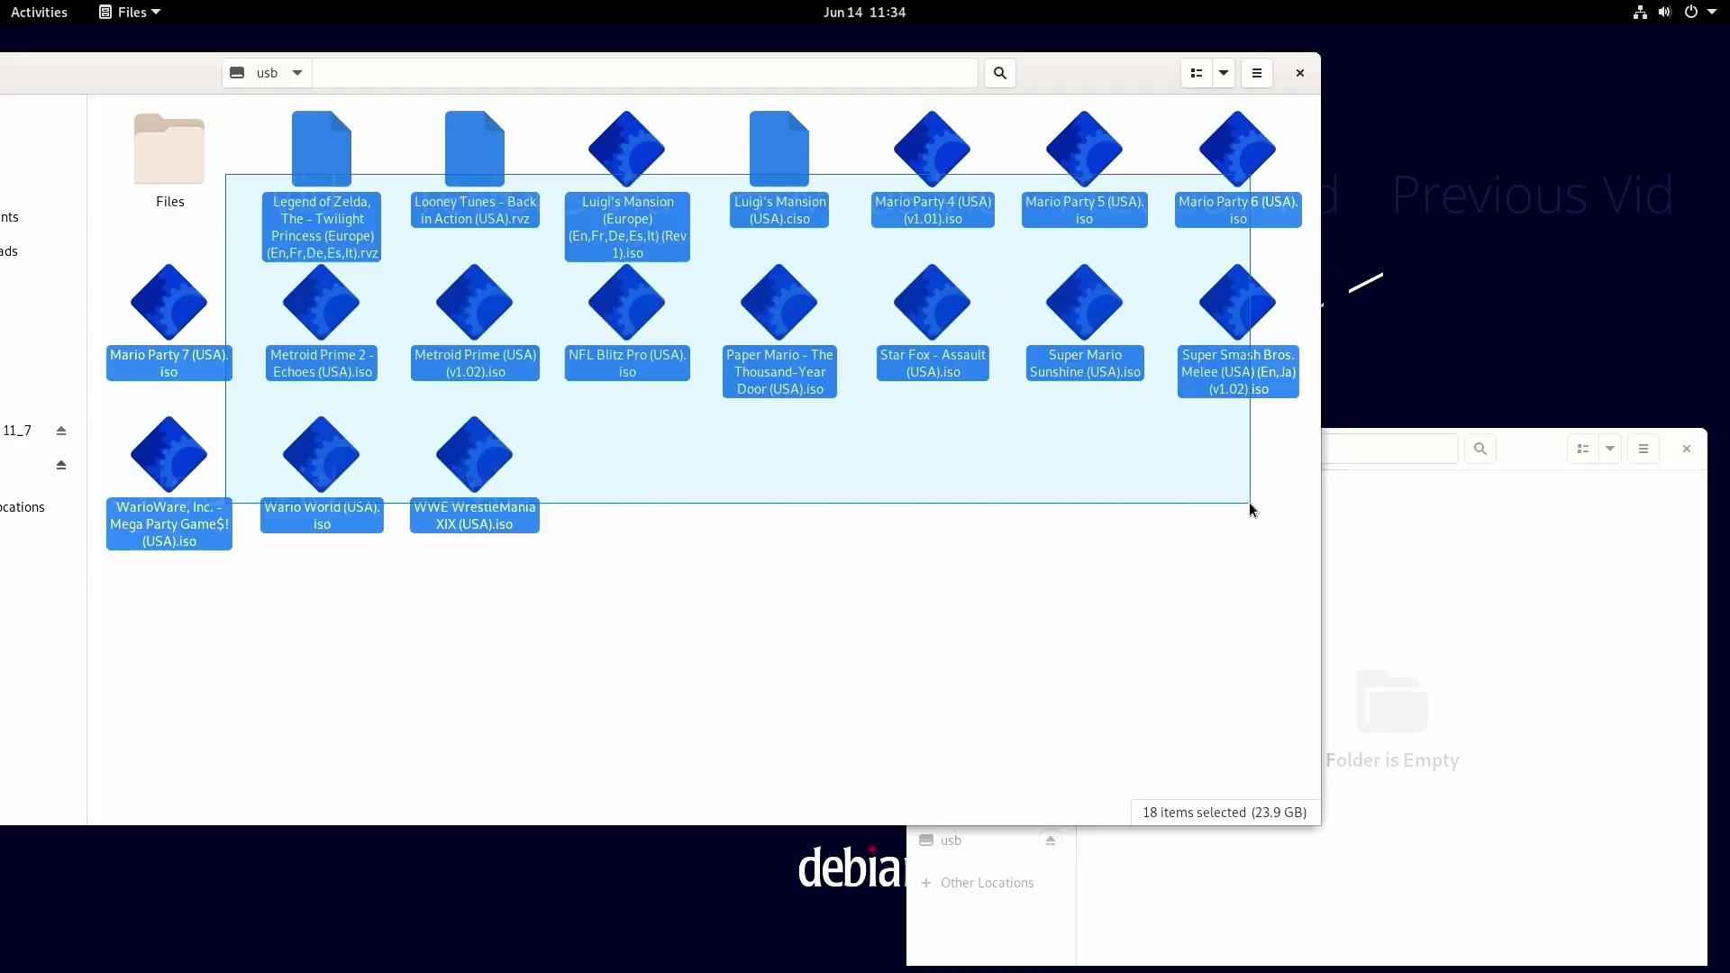
pyautogui.moveTo(1250, 504); pyautogui.dragTo(1250, 504)
pyautogui.moveTo(482, 360); pyautogui.dragTo(1550, 728)
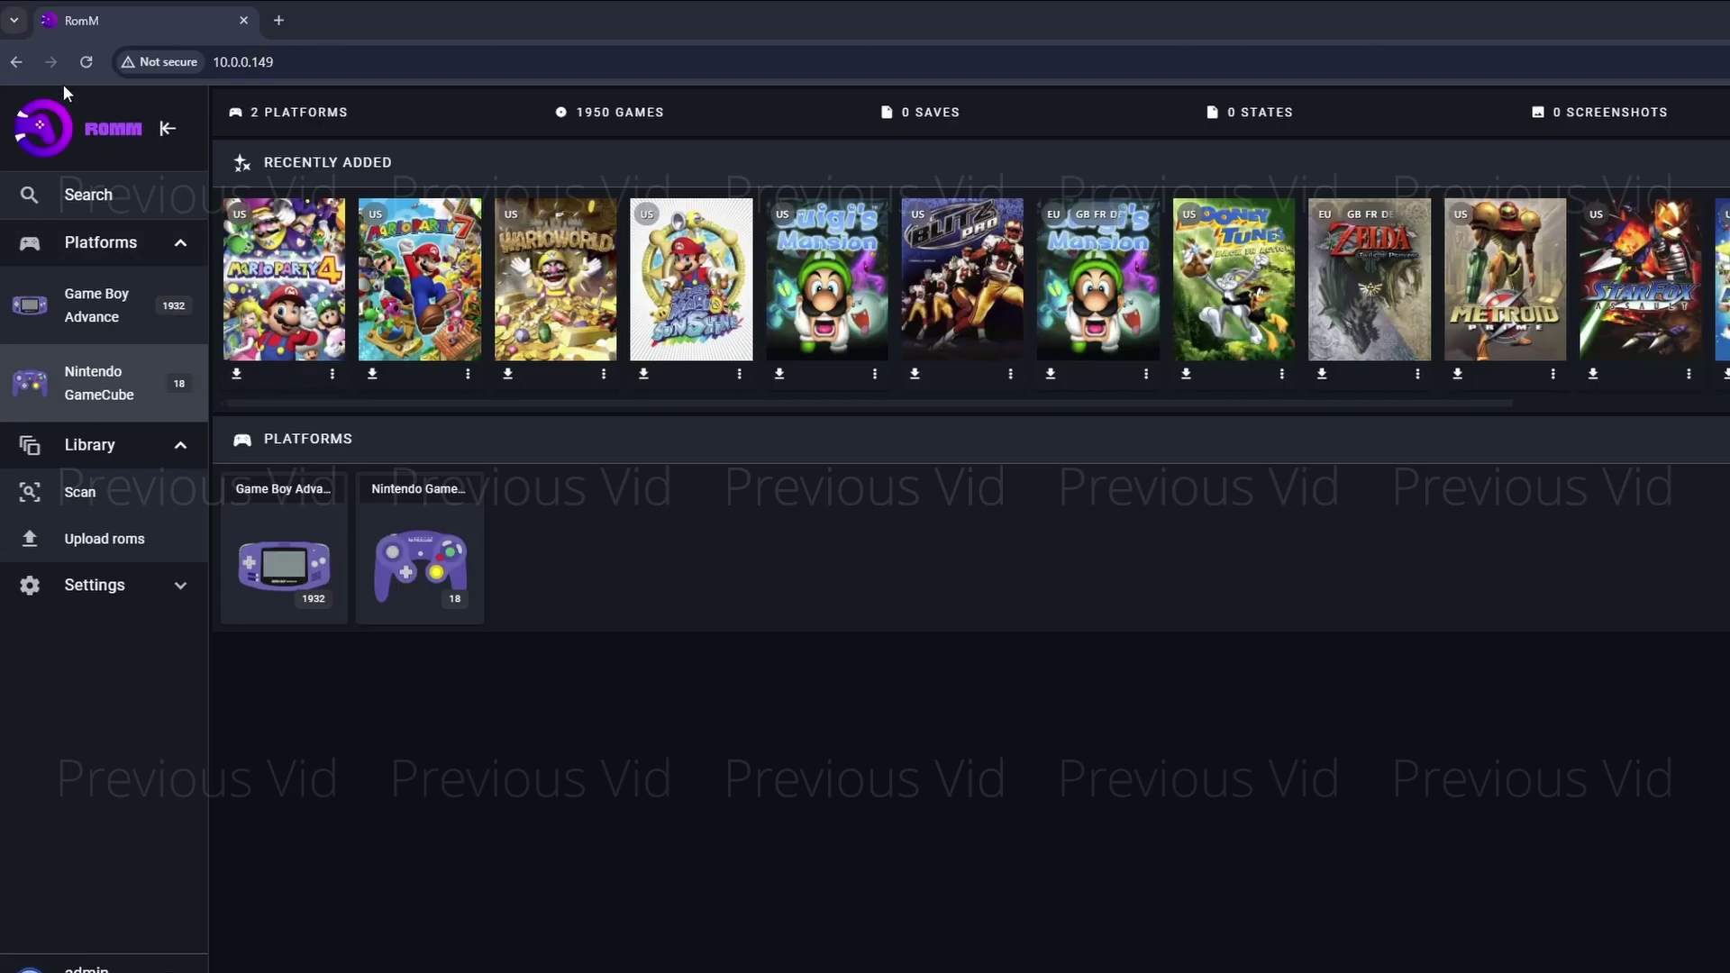
# - Reload the RomM library page to list 1950 games across 2 platforms
pyautogui.click(85, 61)
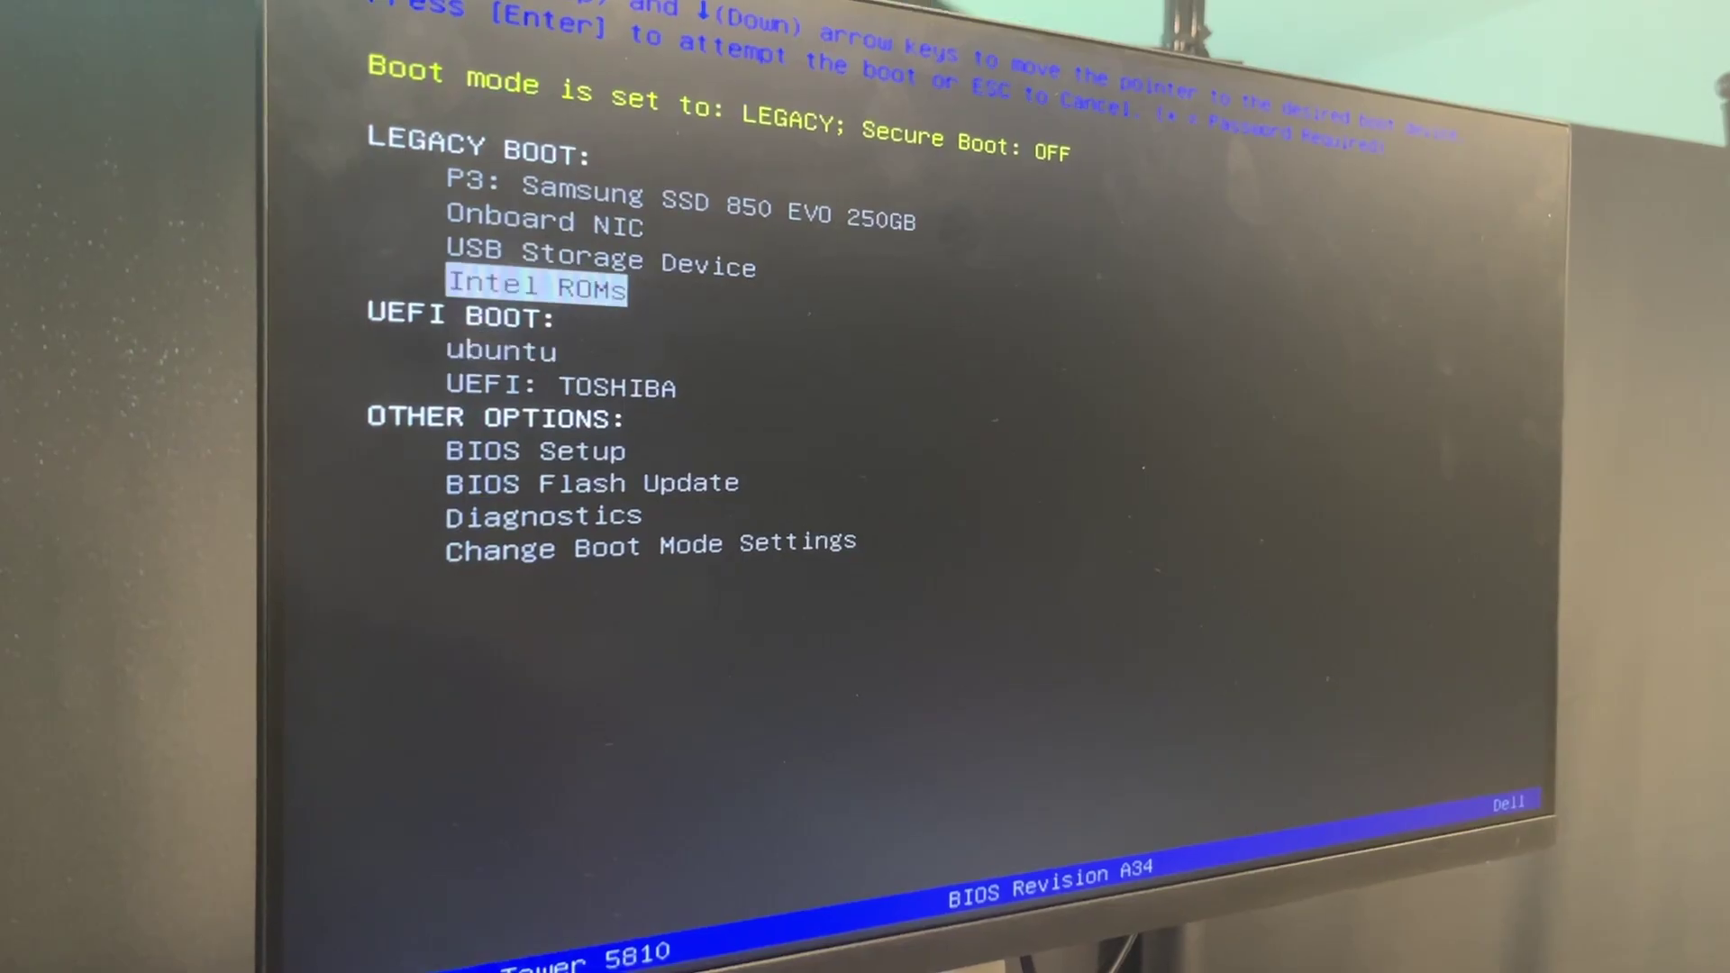
# - Boot the TrueNAS installer from the USB Storage Device
pyautogui.press('Up')
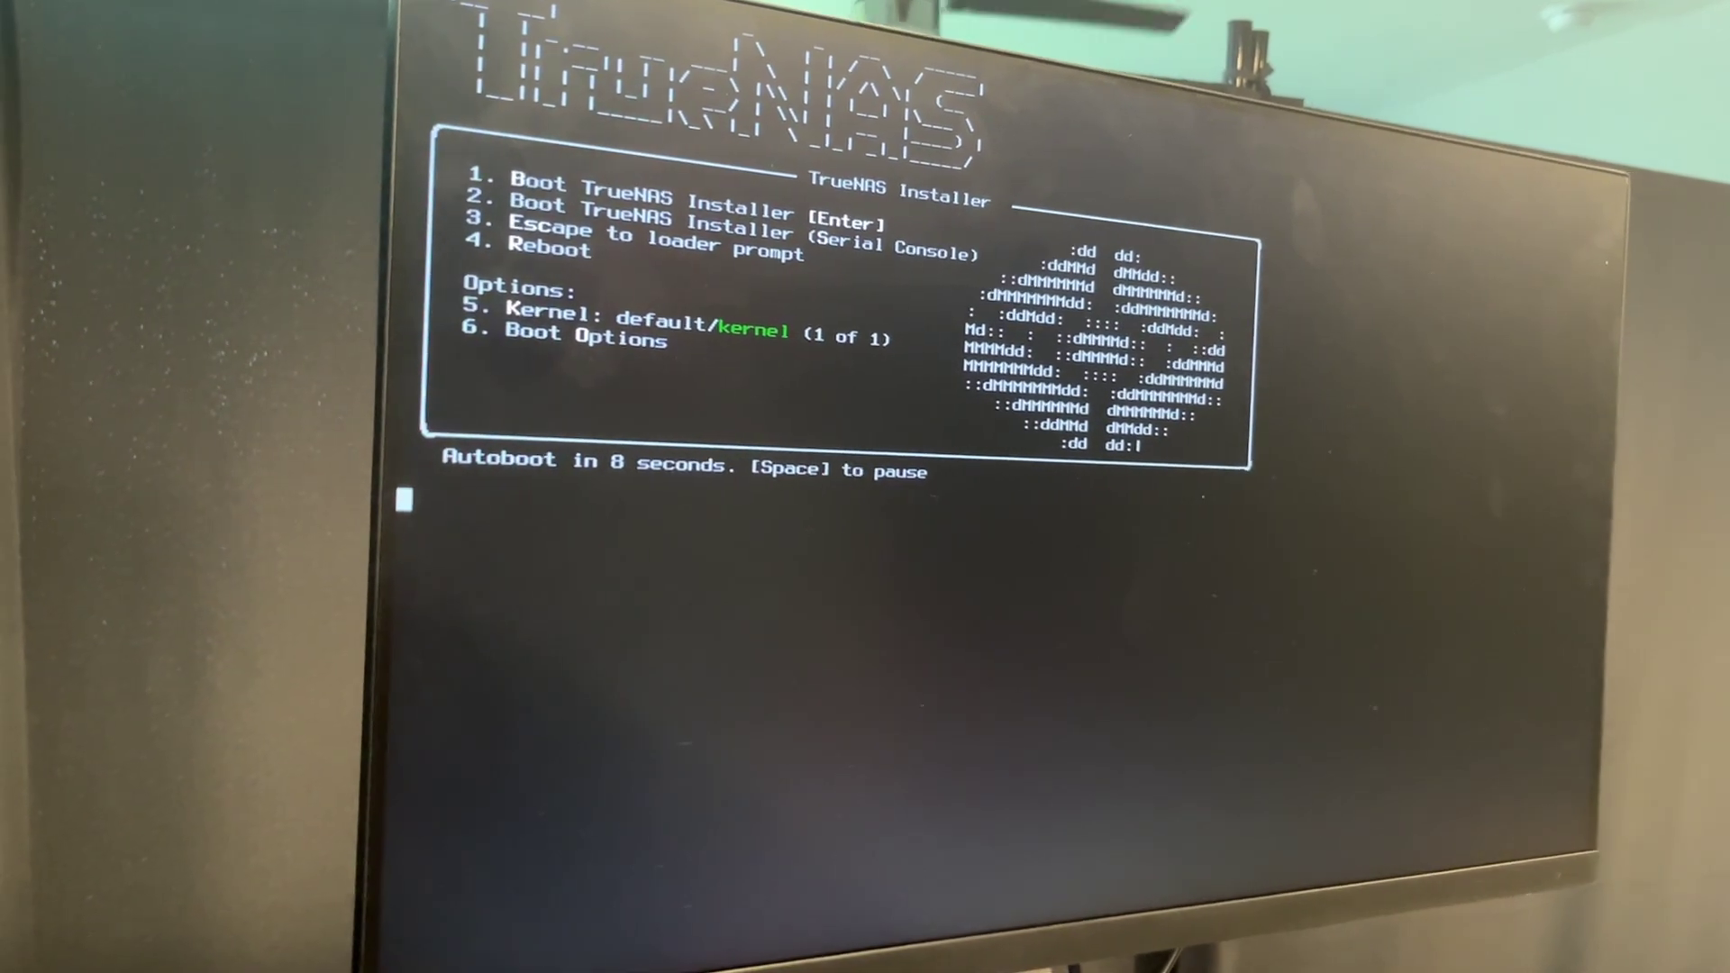
pyautogui.press('Return')
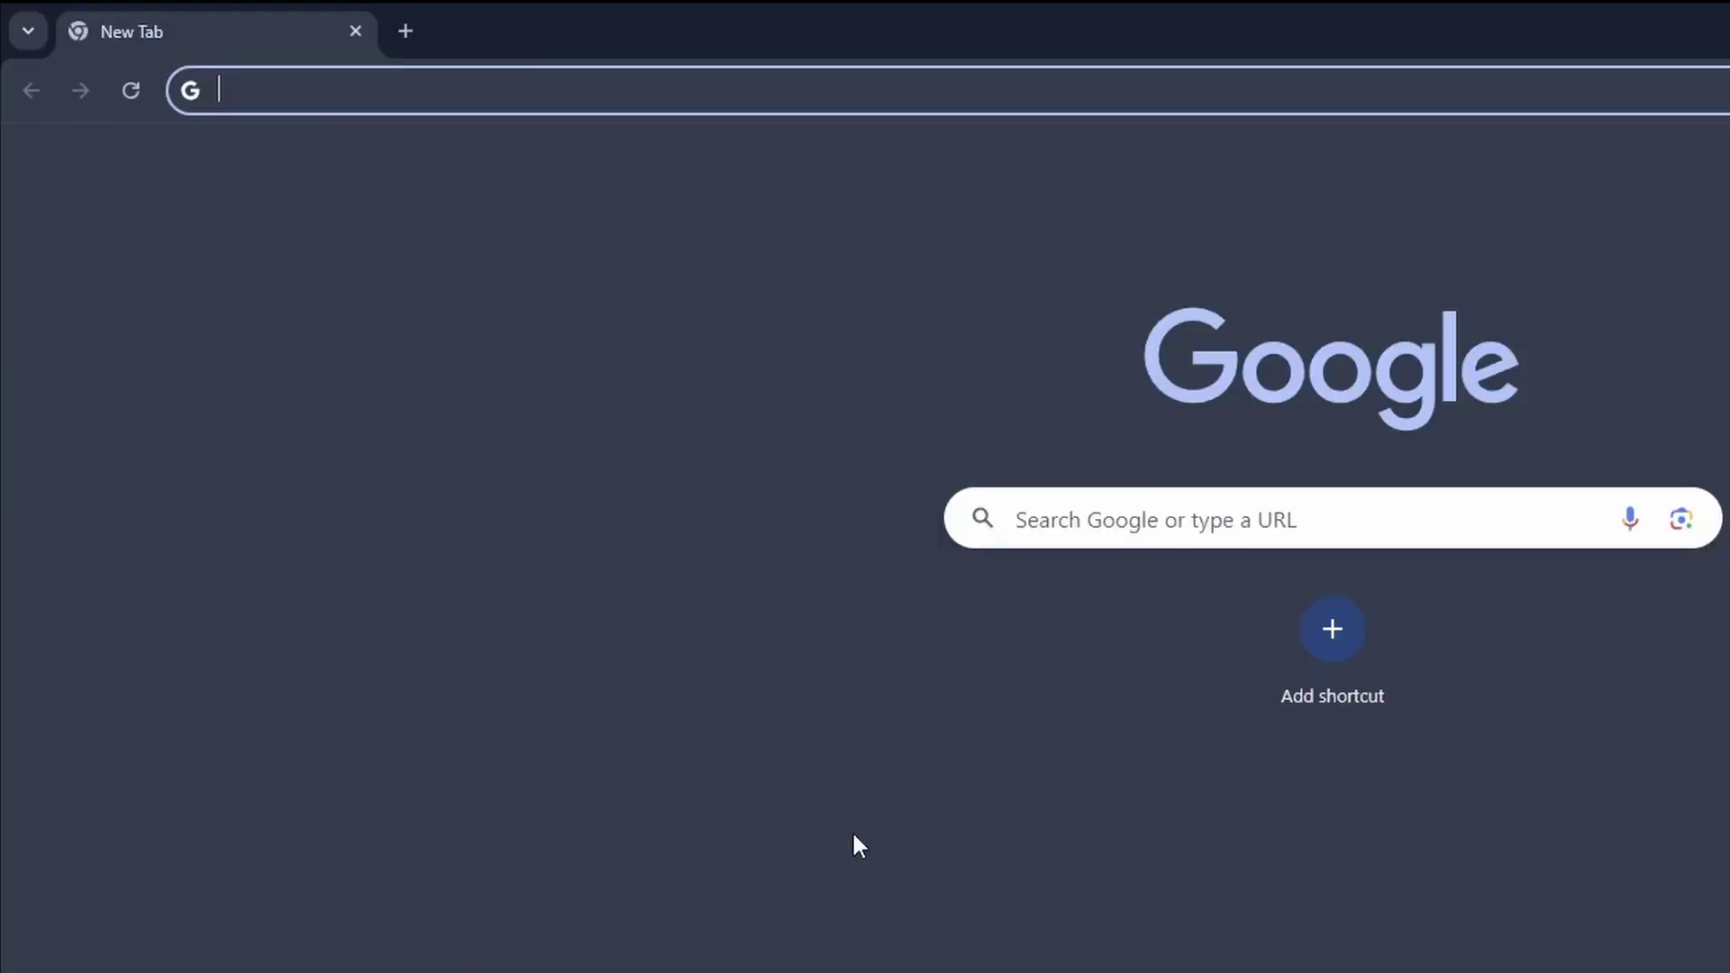
# - Open the TrueNAS web UI at 10.0.0.149 and sign in as root with the account password
pyautogui.write('10.0.0.149')
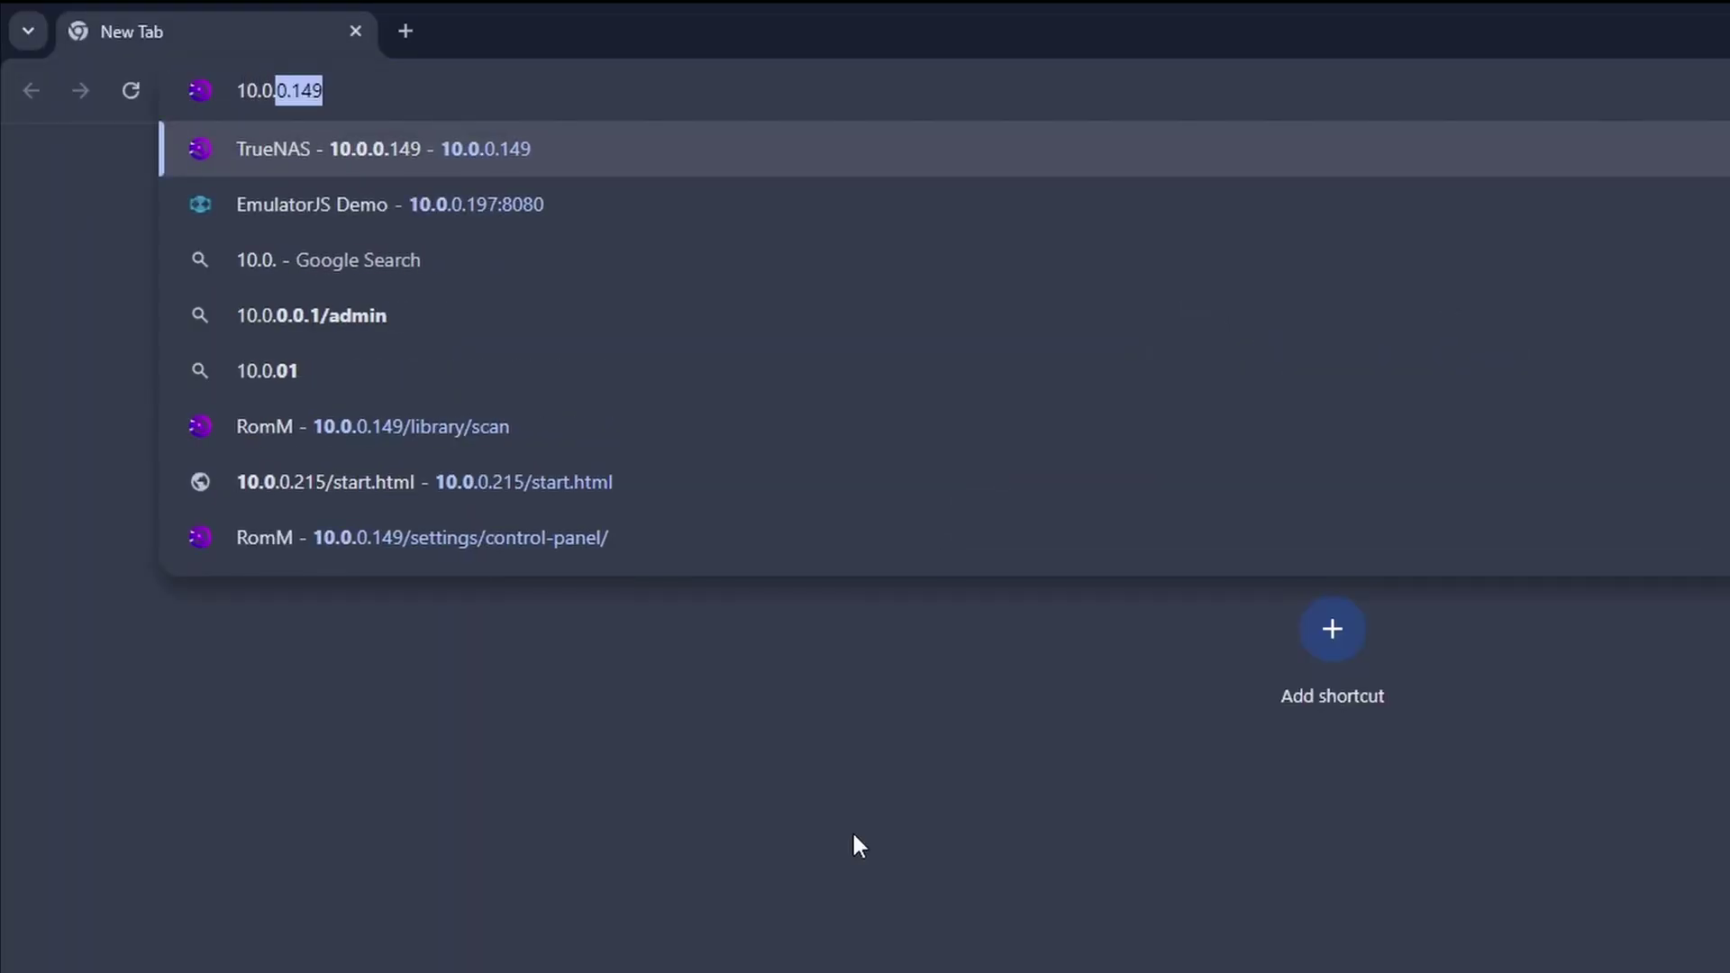
pyautogui.press('Return')
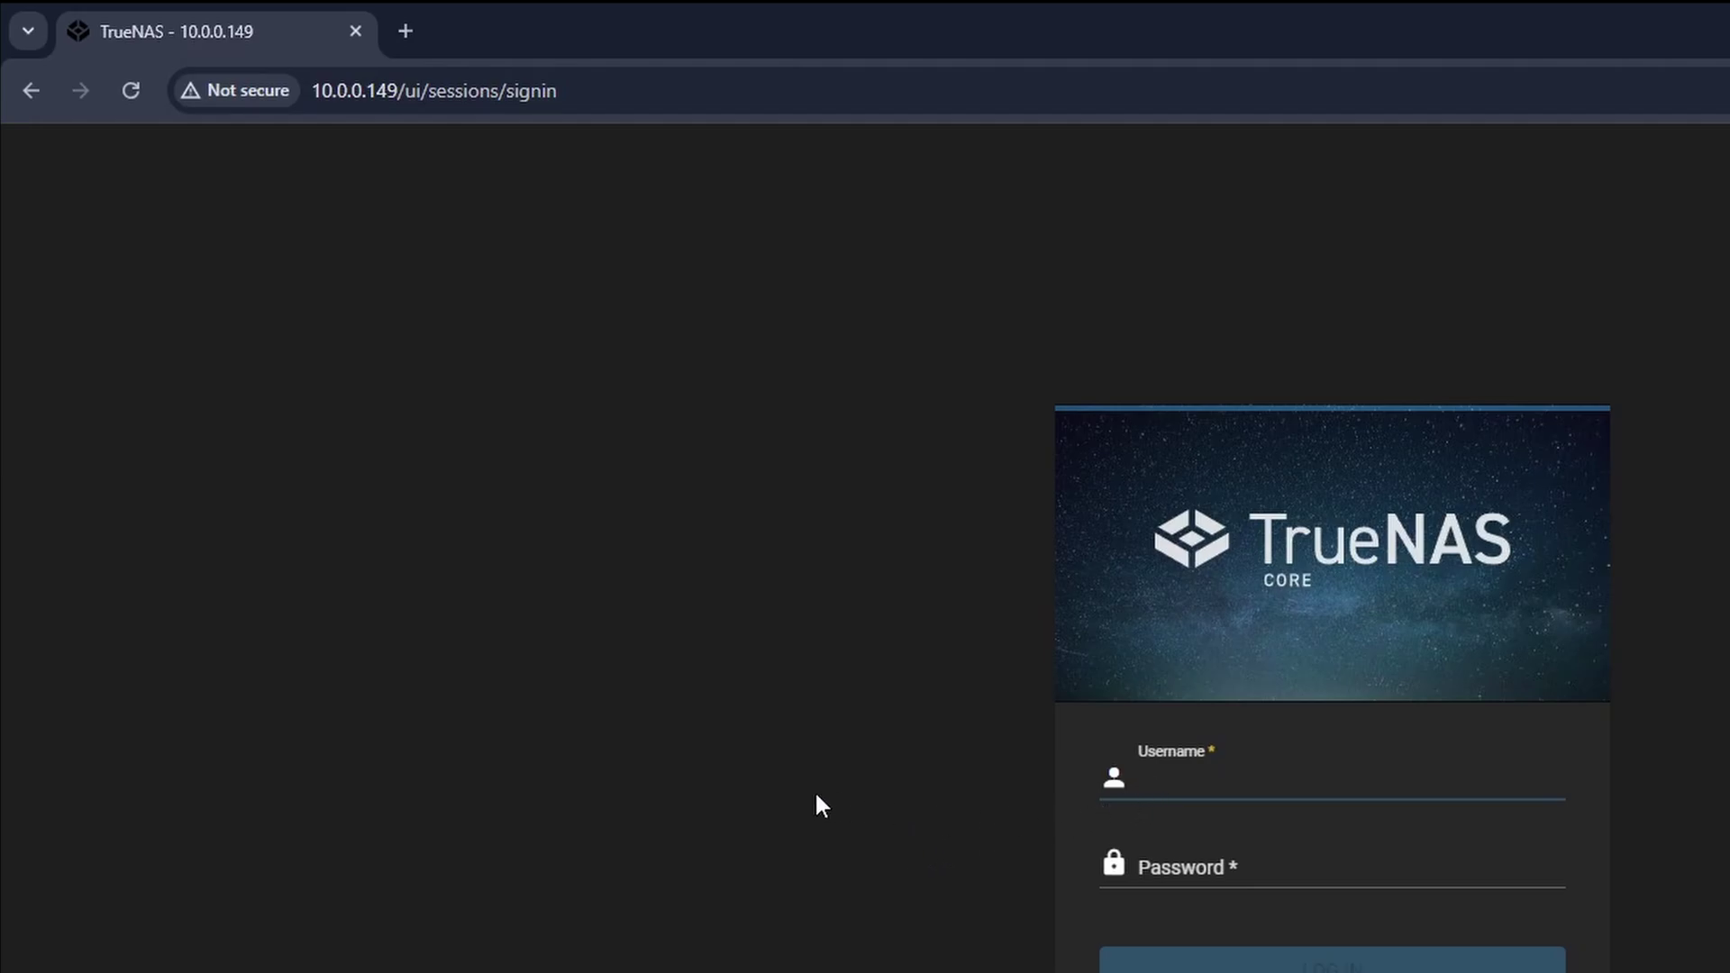
pyautogui.write('root')
pyautogui.press('Tab')
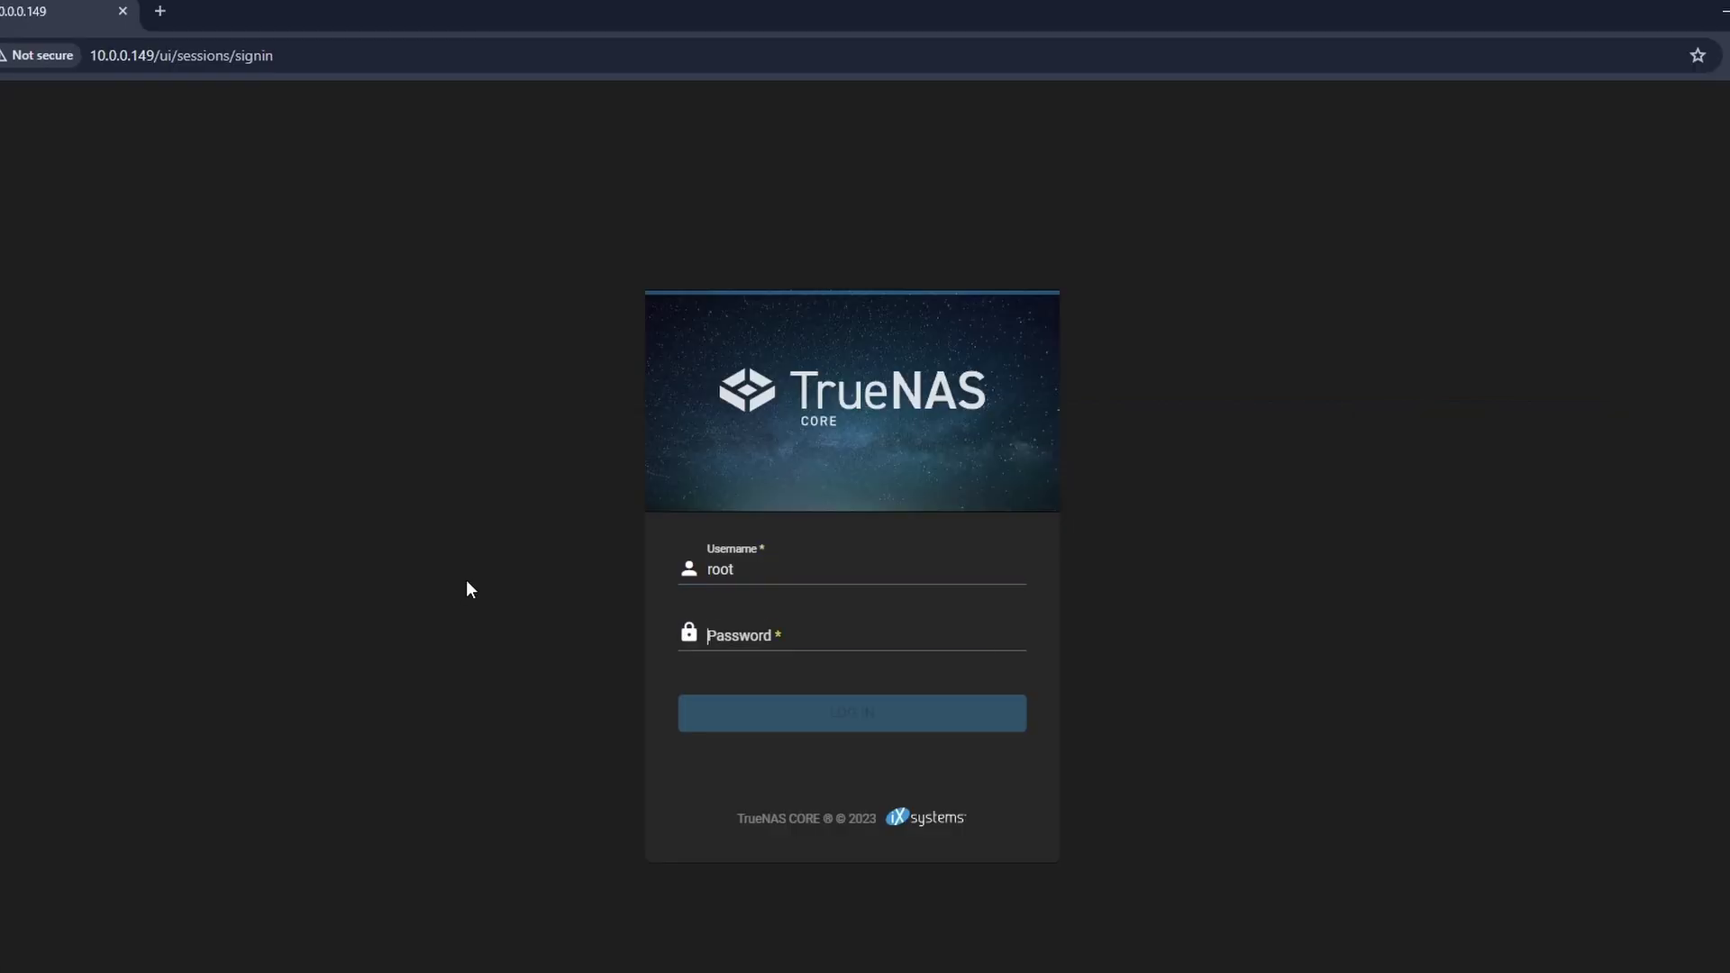
pyautogui.write('•')
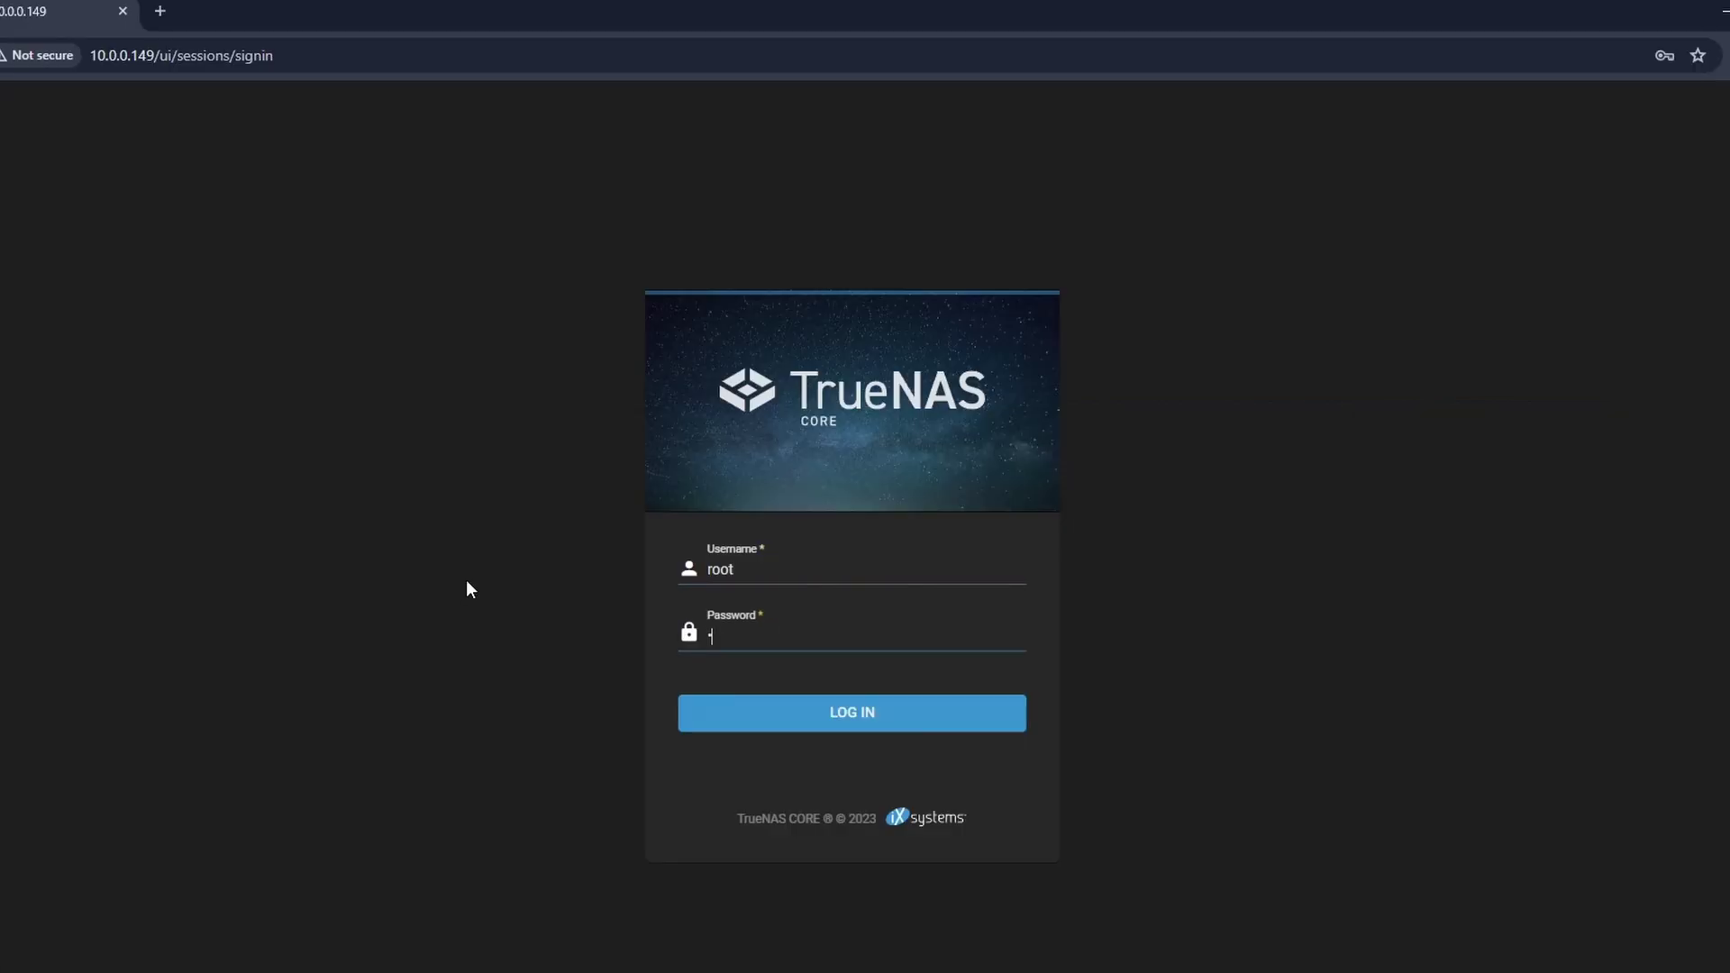
pyautogui.write('•••••••')
pyautogui.hotkey('ctrl', 'a')
pyautogui.press('BackSpace')
pyautogui.write('••')
pyautogui.press('Return')
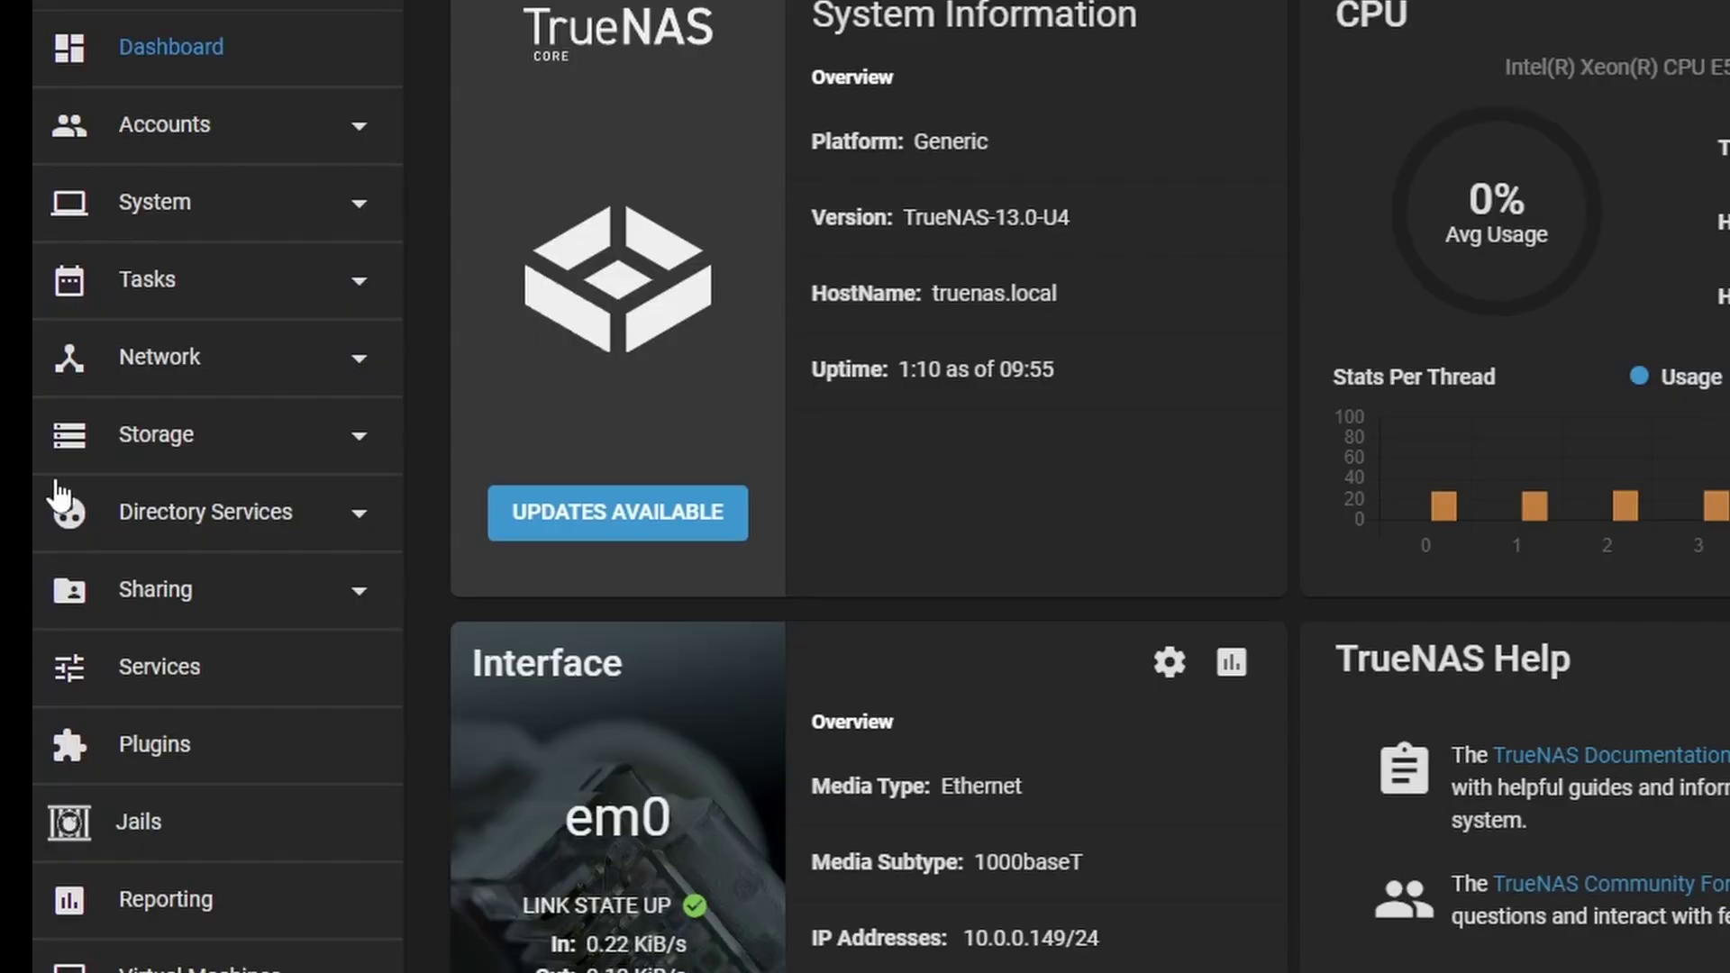
# - Start a new pool and put disks ada0 and ada1 into a mirrored data vdev
pyautogui.click(50, 462)
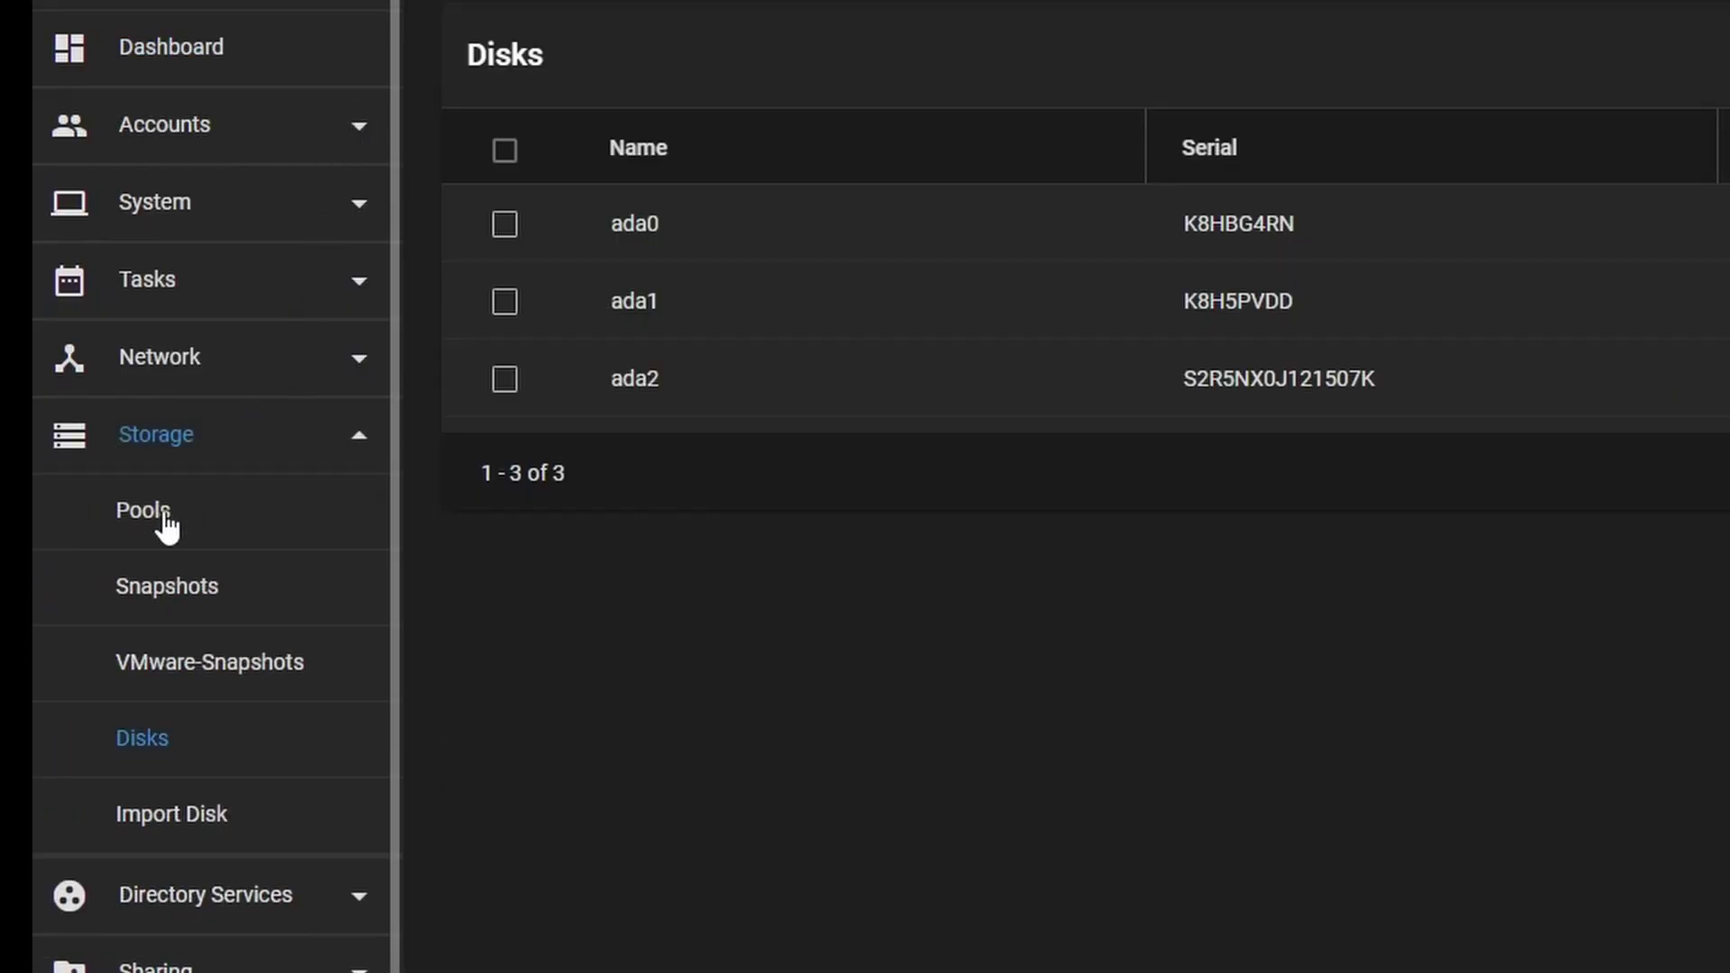
pyautogui.click(166, 515)
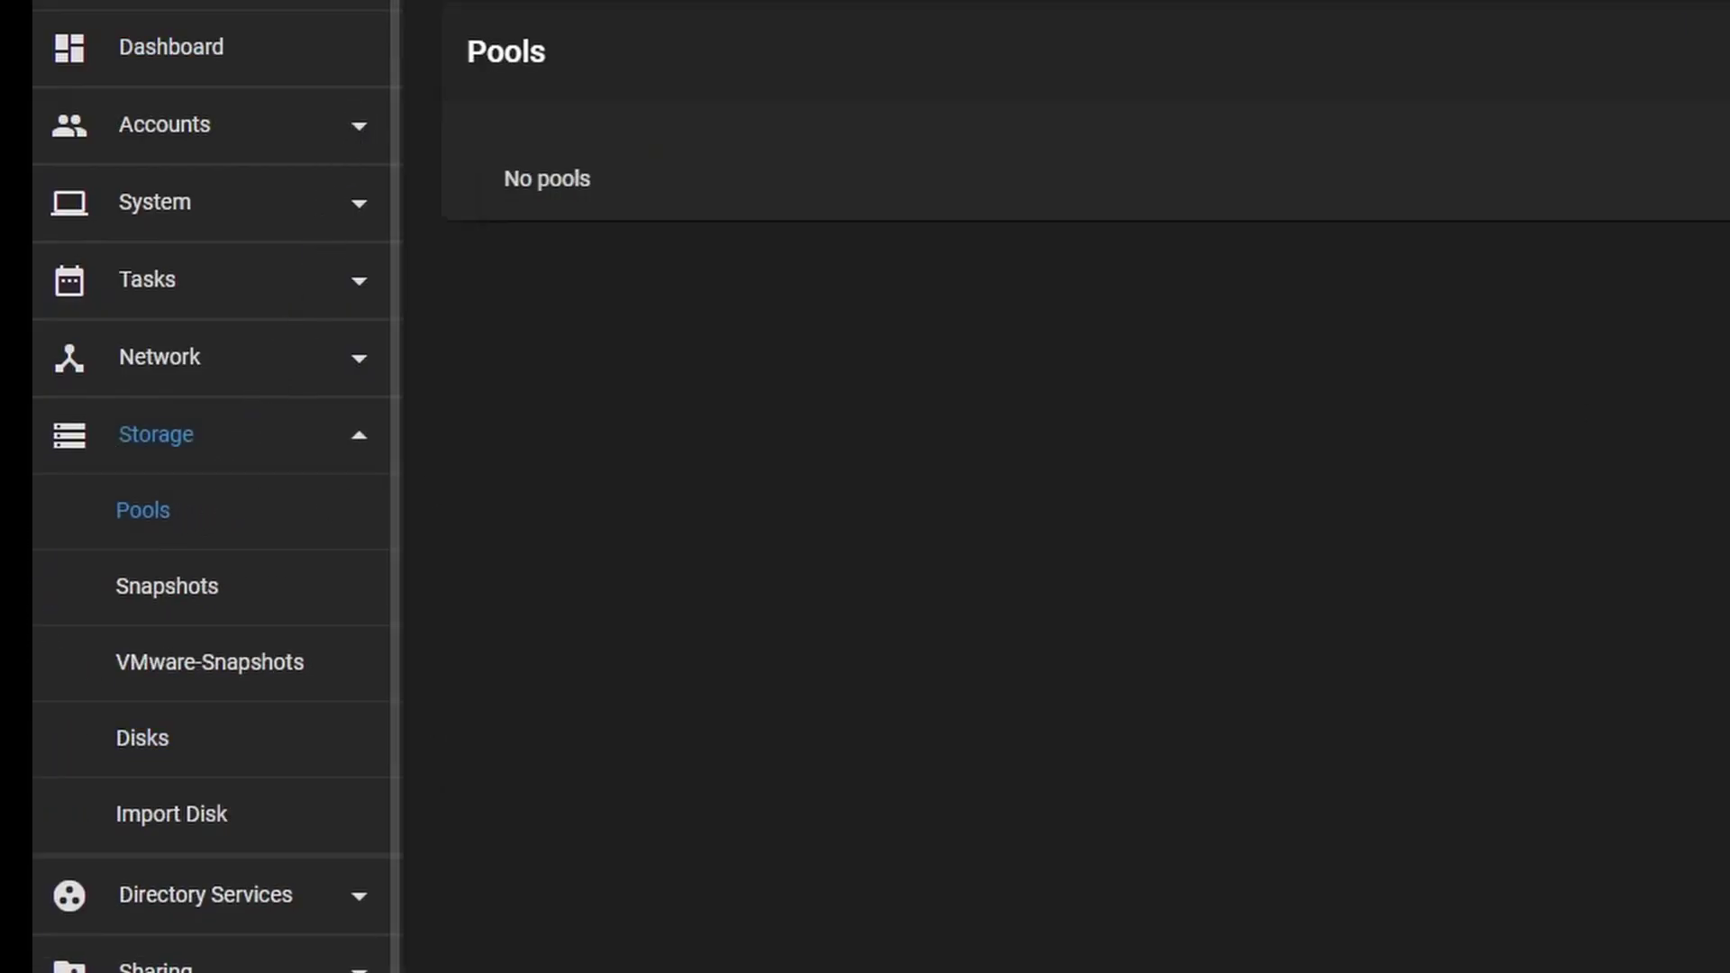
pyautogui.click(1673, 224)
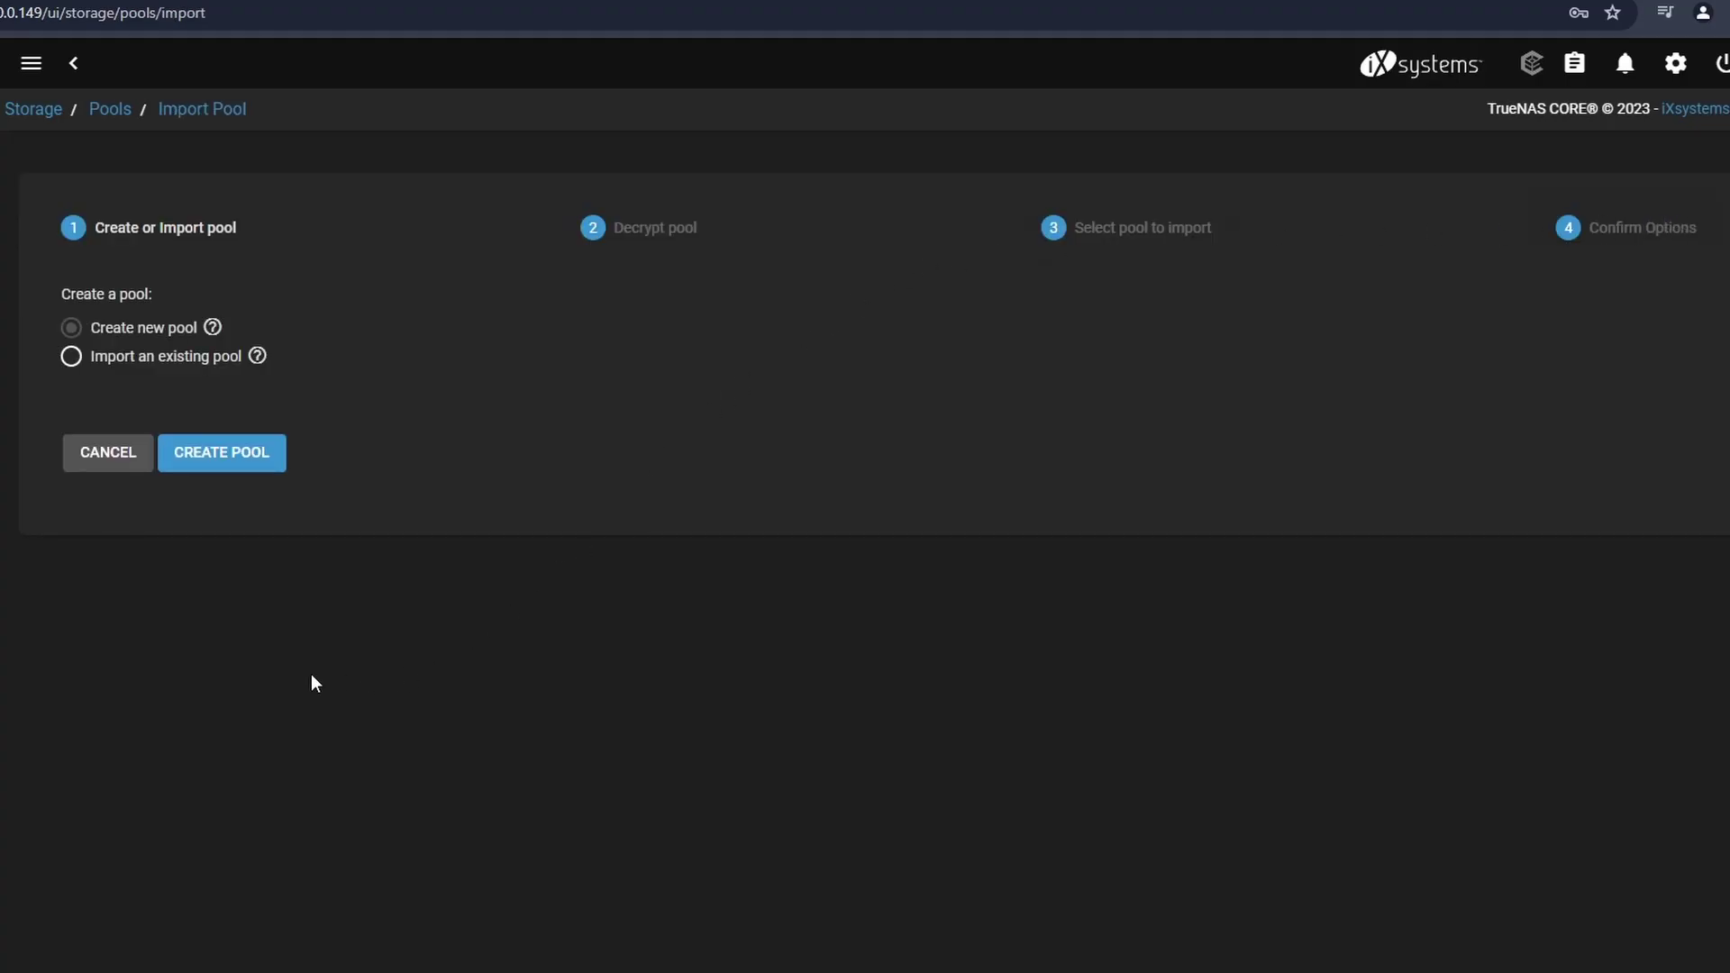
pyautogui.click(199, 453)
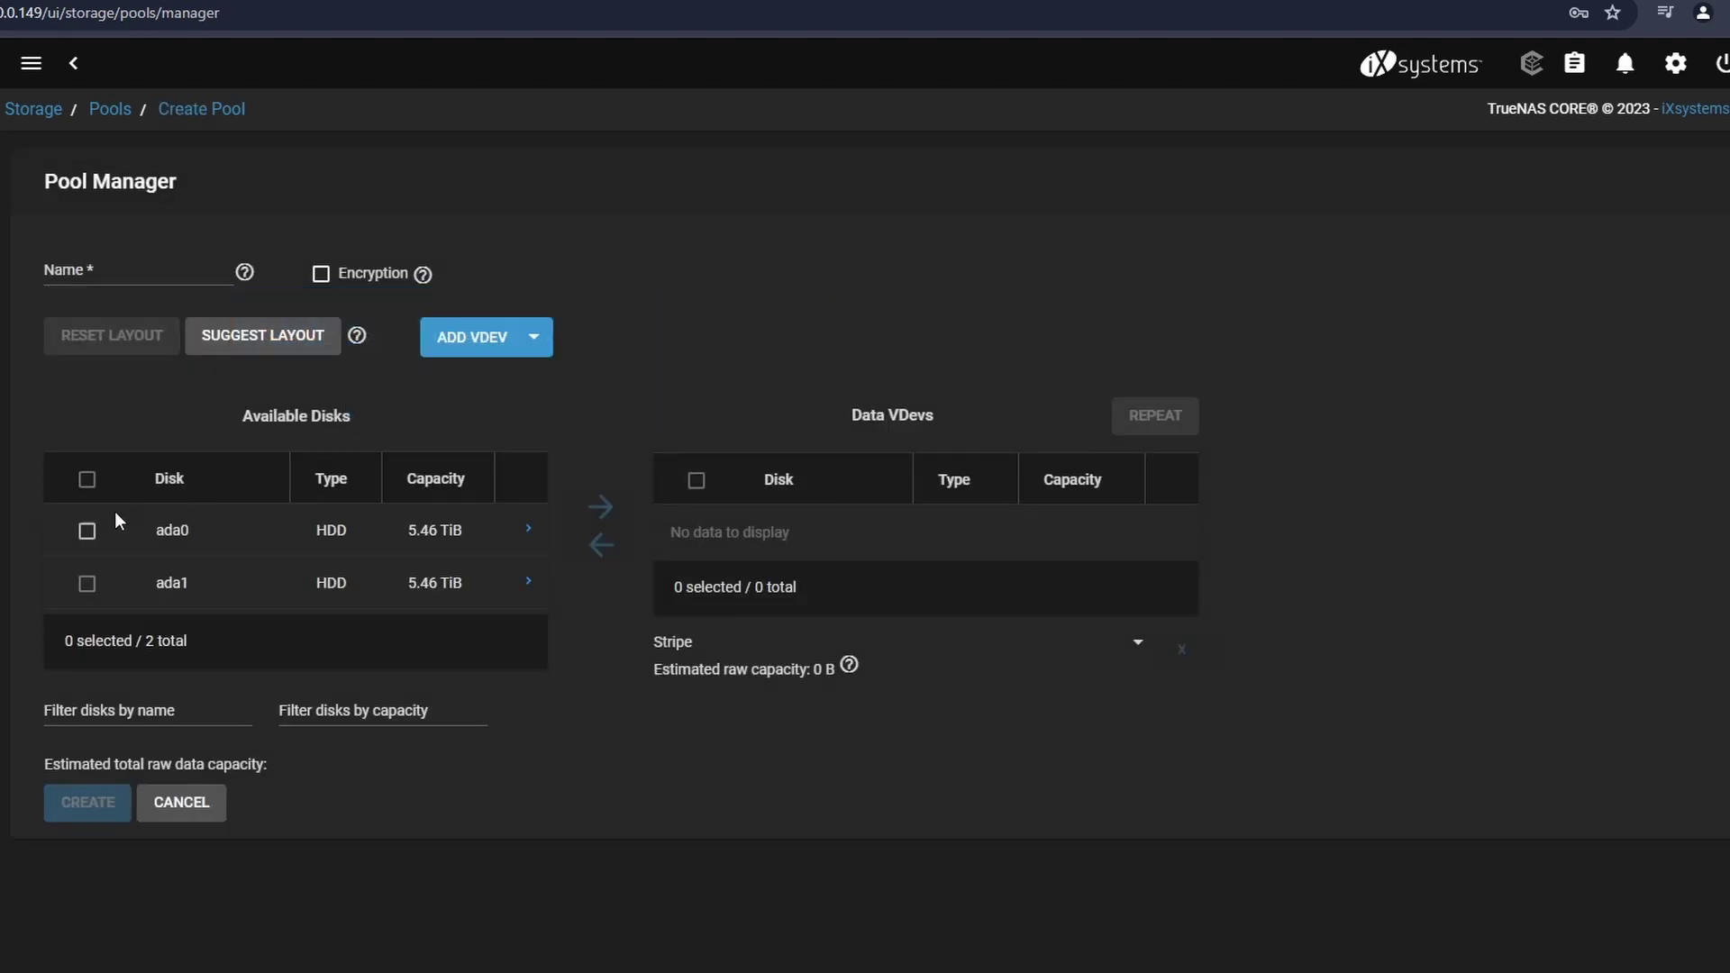
pyautogui.click(87, 478)
pyautogui.click(601, 510)
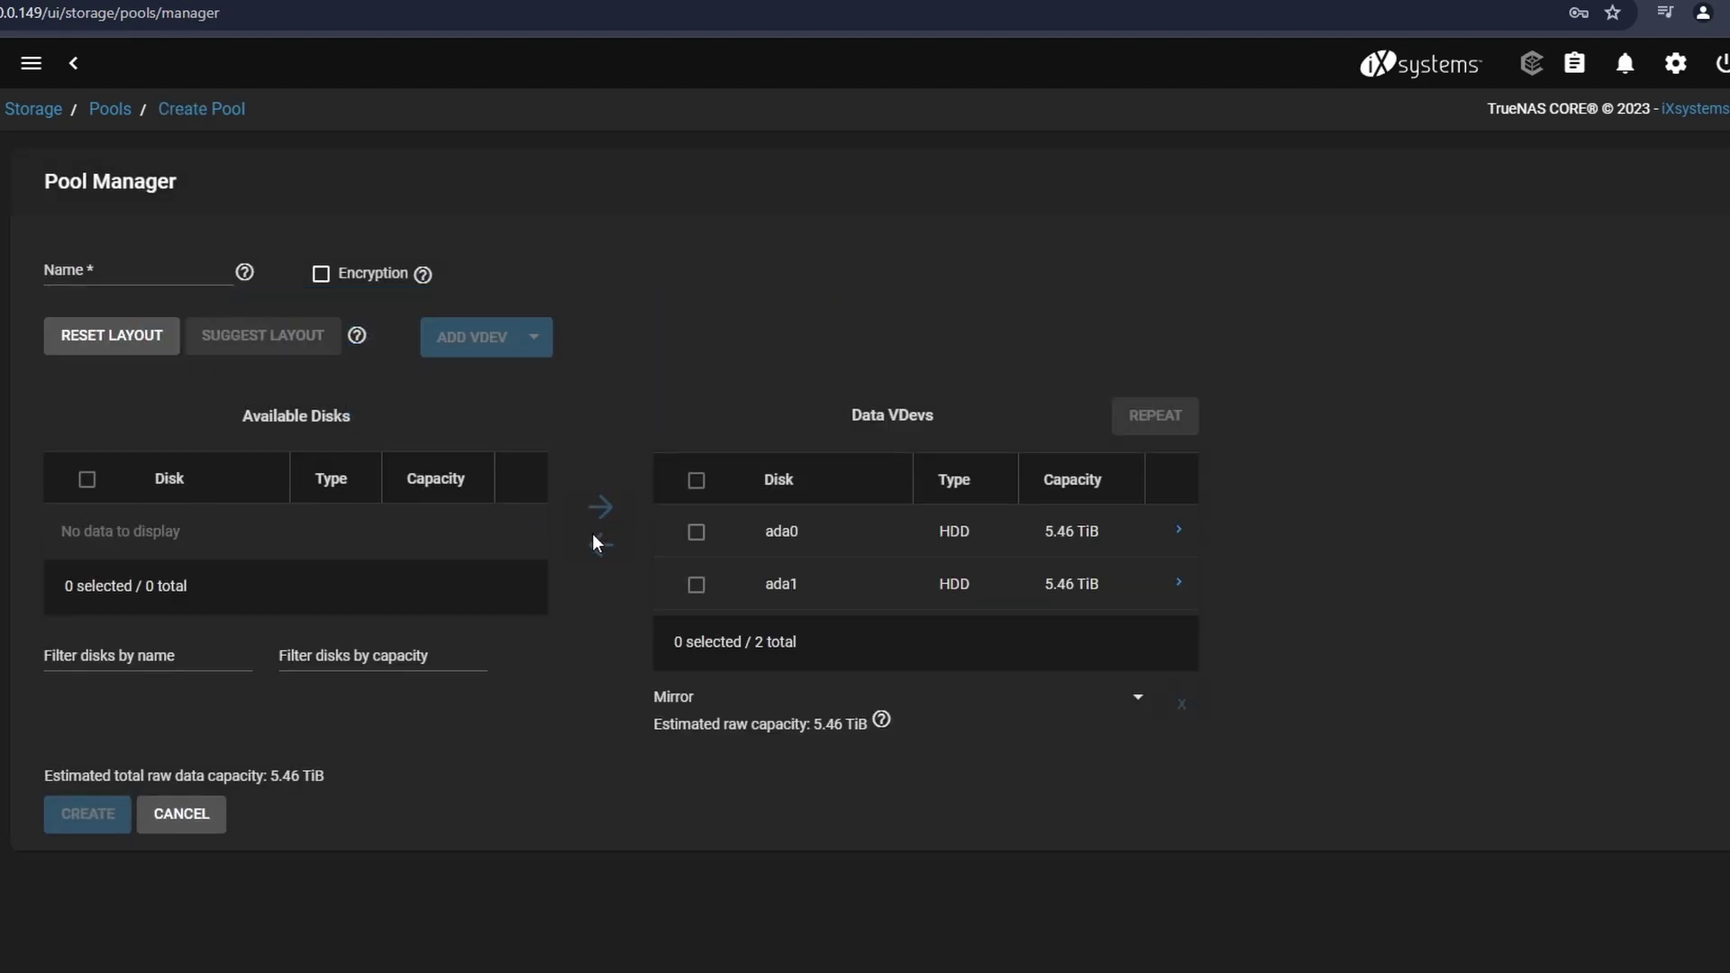
pyautogui.click(732, 698)
pyautogui.click(732, 699)
# - Name the pool rompool and create it, accepting the disk-erase warning
pyautogui.click(100, 274)
pyautogui.write('rompool')
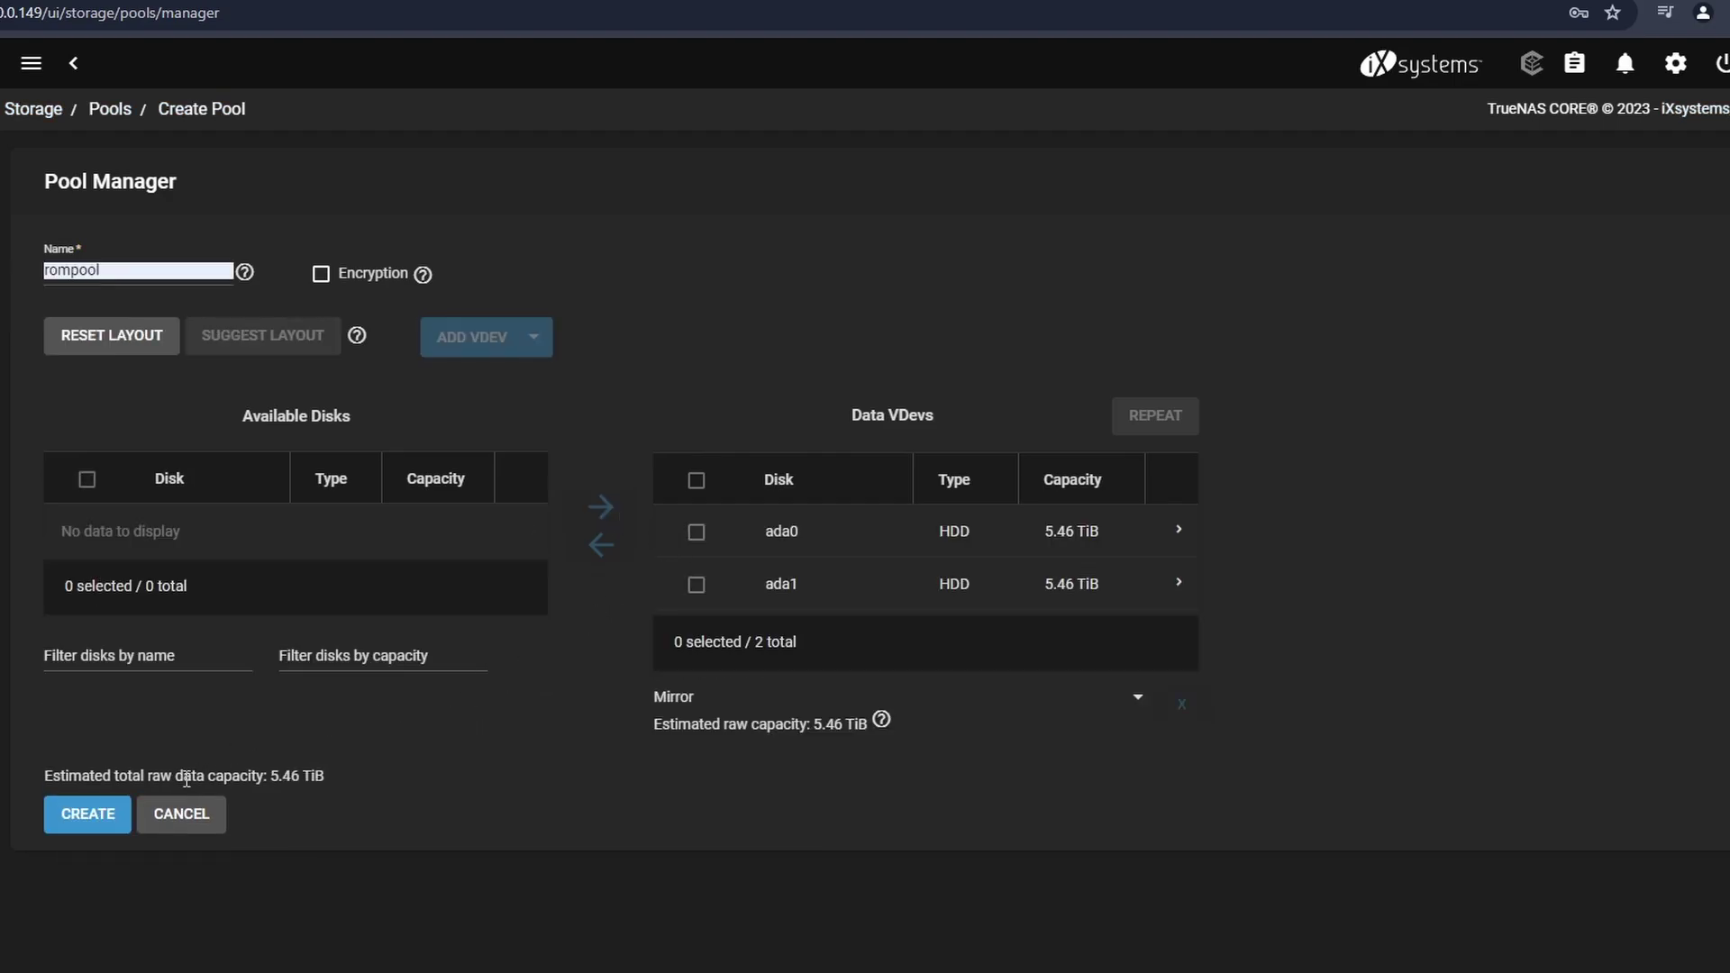
pyautogui.click(104, 811)
pyautogui.click(603, 592)
pyautogui.click(828, 599)
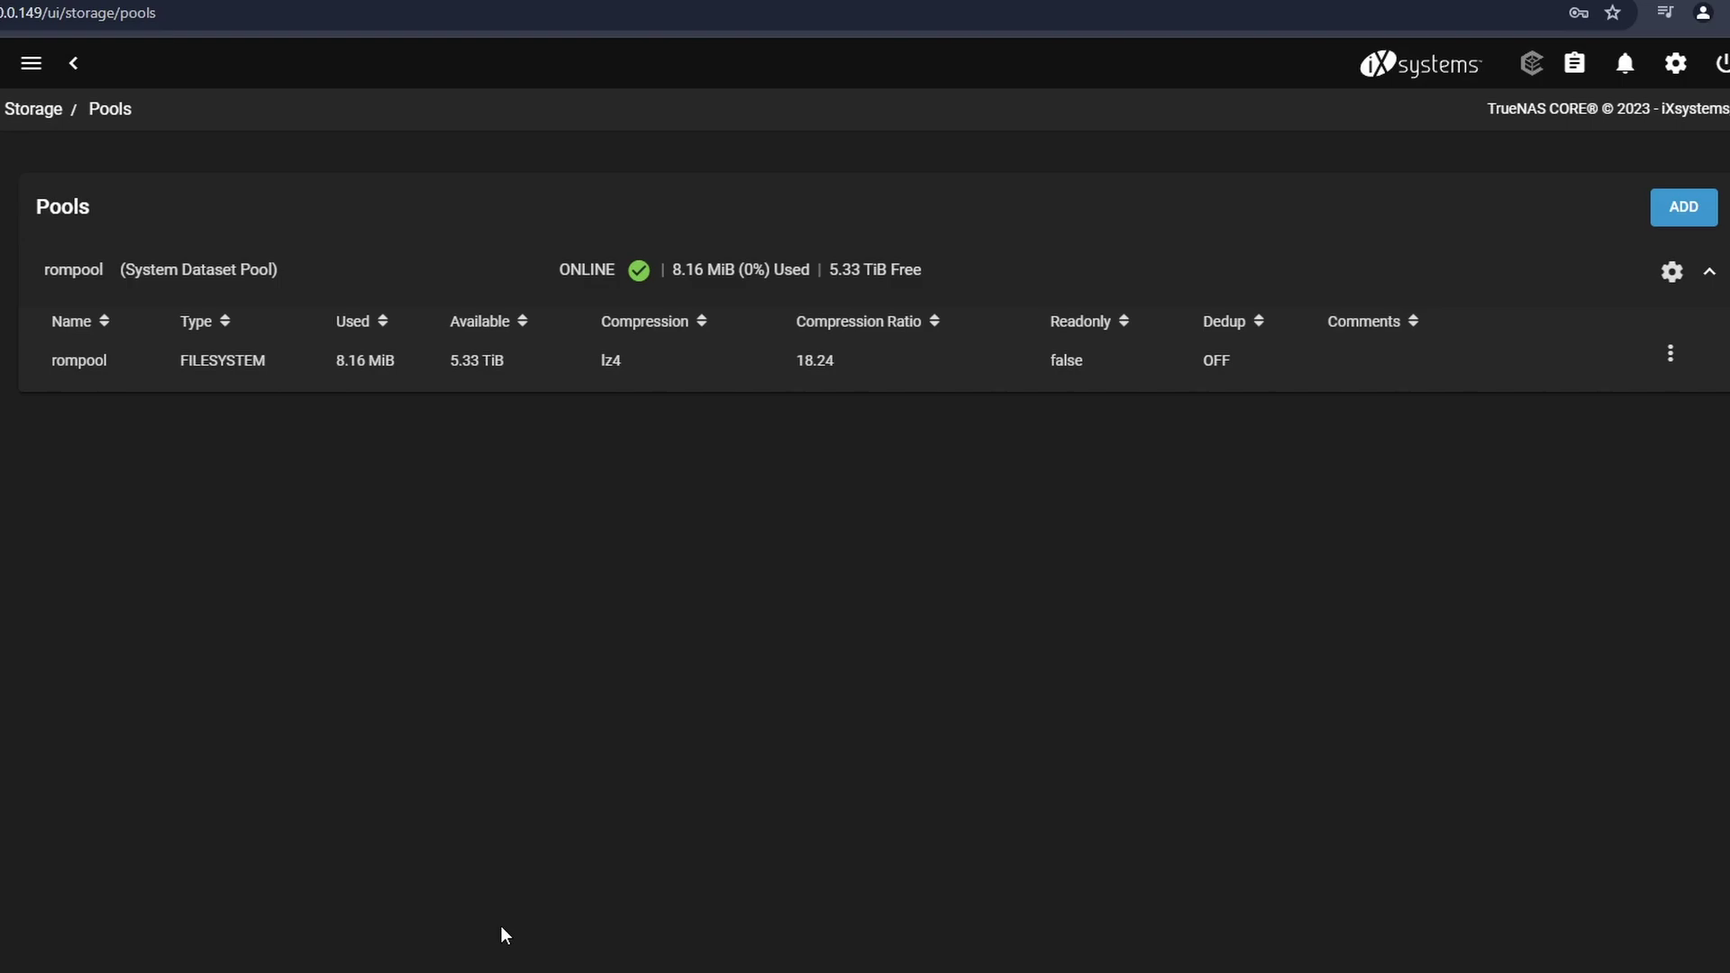
# - Add a dataset named data under rompool
pyautogui.click(1670, 354)
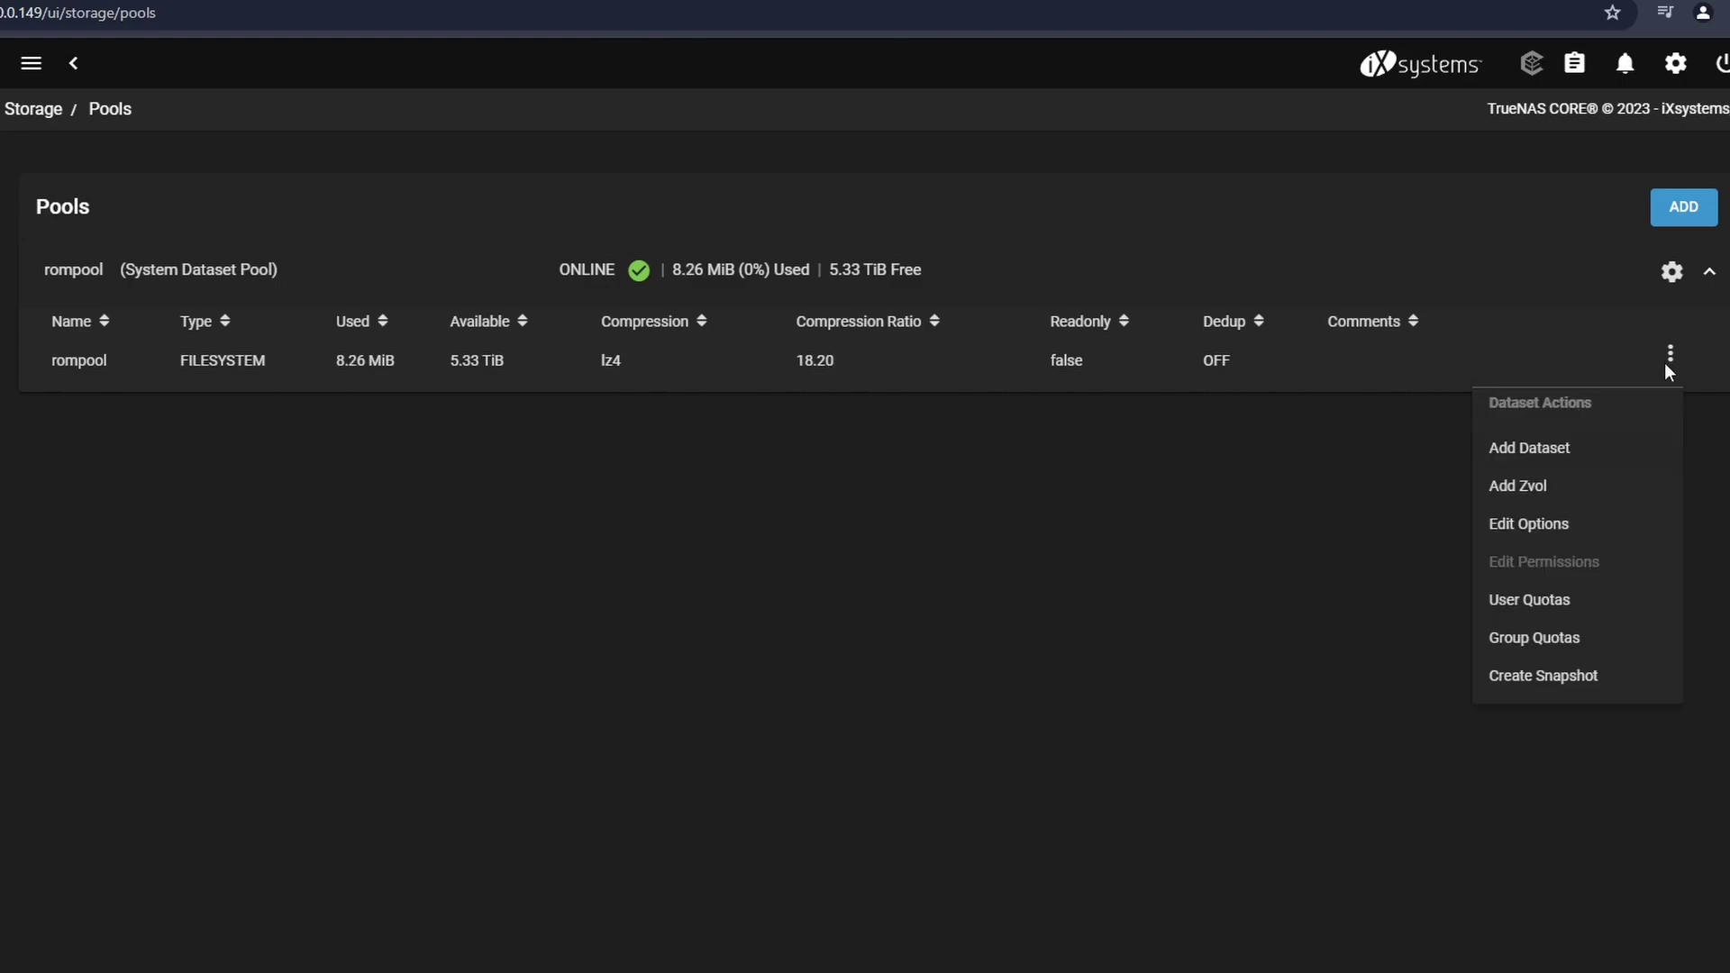
pyautogui.click(1554, 456)
pyautogui.click(533, 220)
pyautogui.write('data')
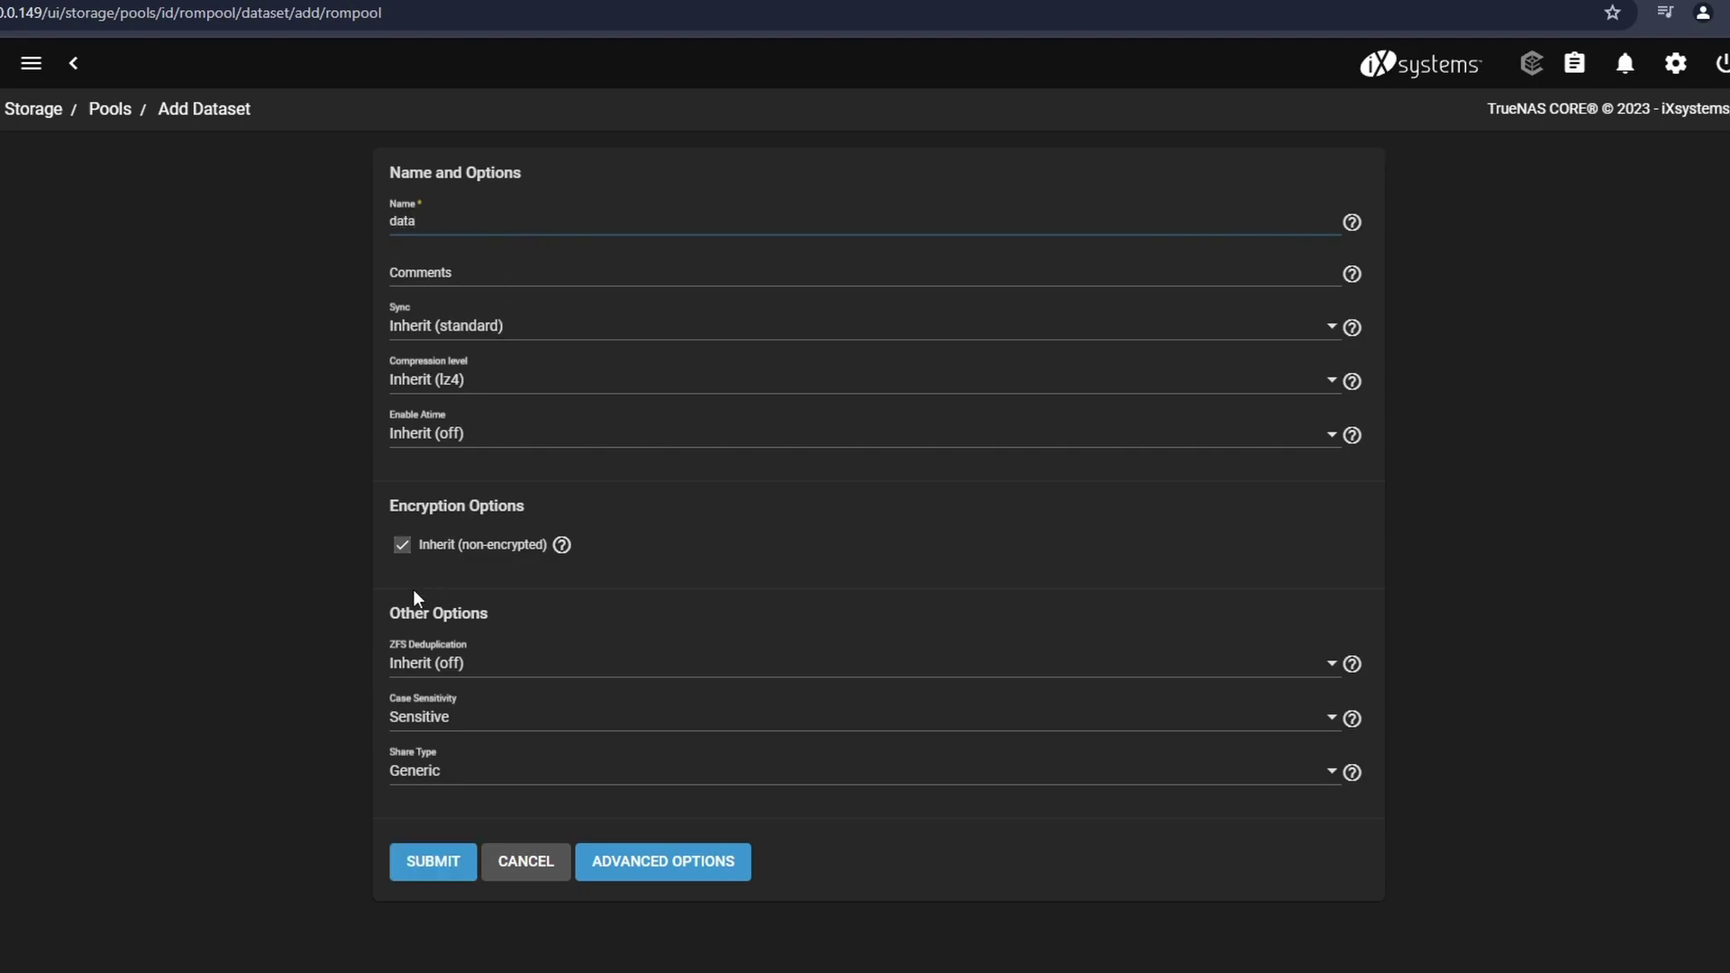
pyautogui.click(448, 865)
# - Create a new user account with its username, e-mail and password
pyautogui.click(158, 595)
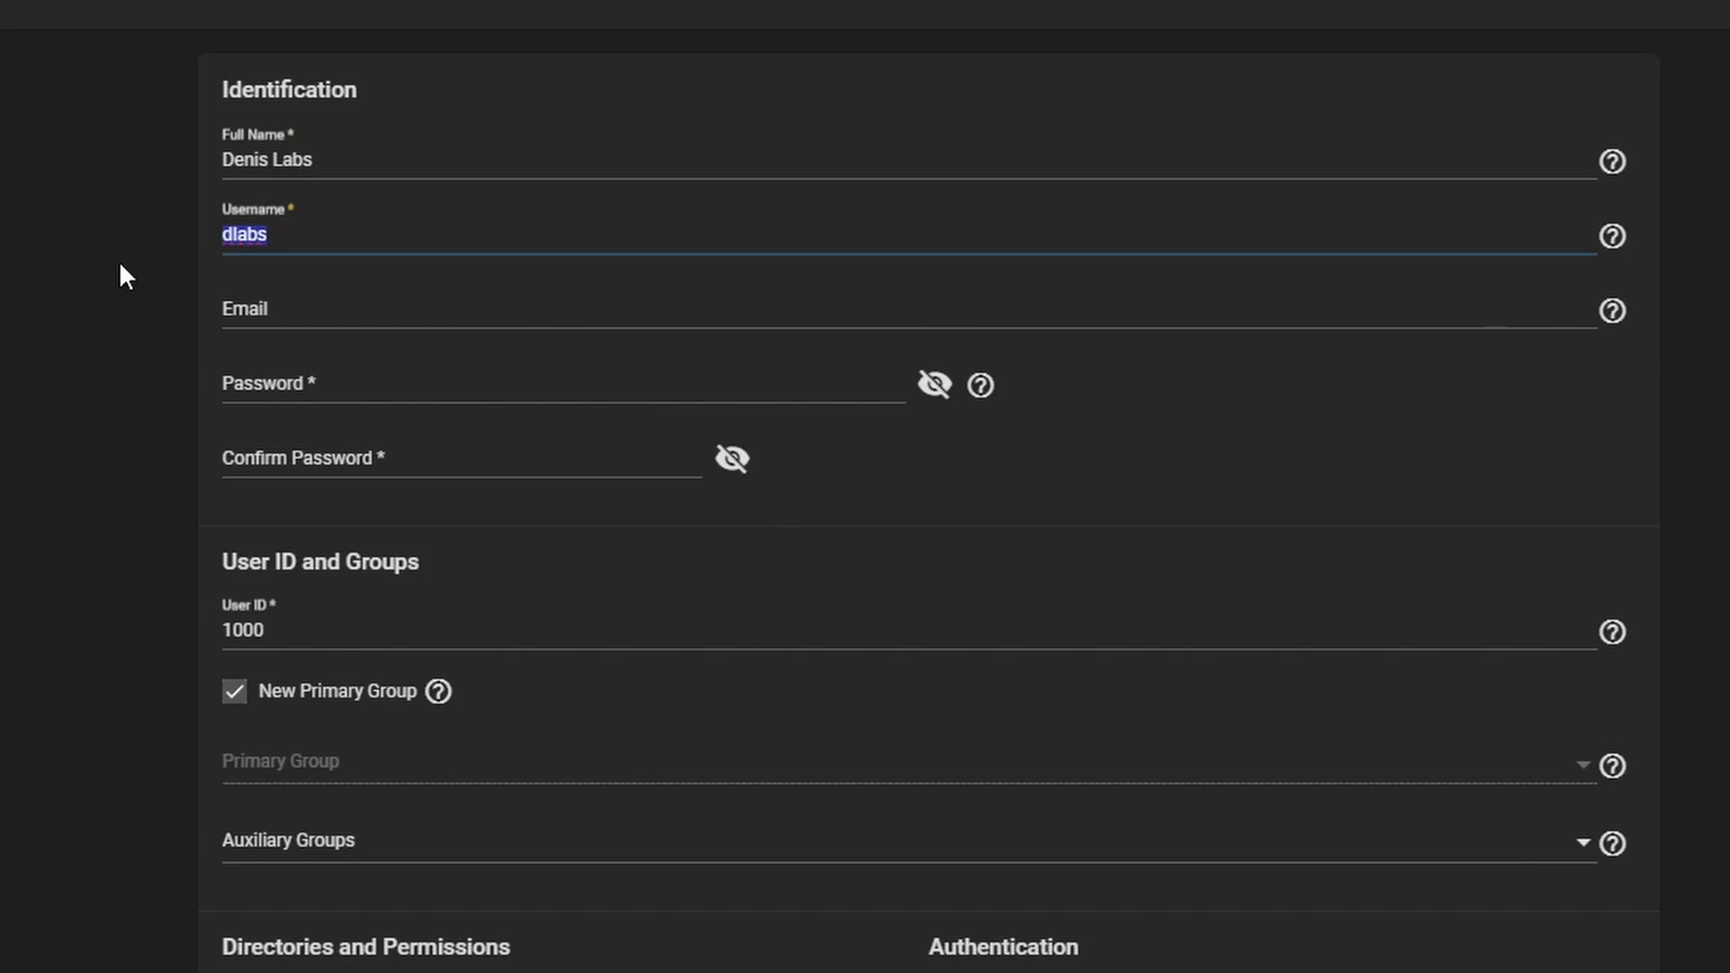
pyautogui.click(205, 270)
pyautogui.click(273, 301)
pyautogui.click(285, 386)
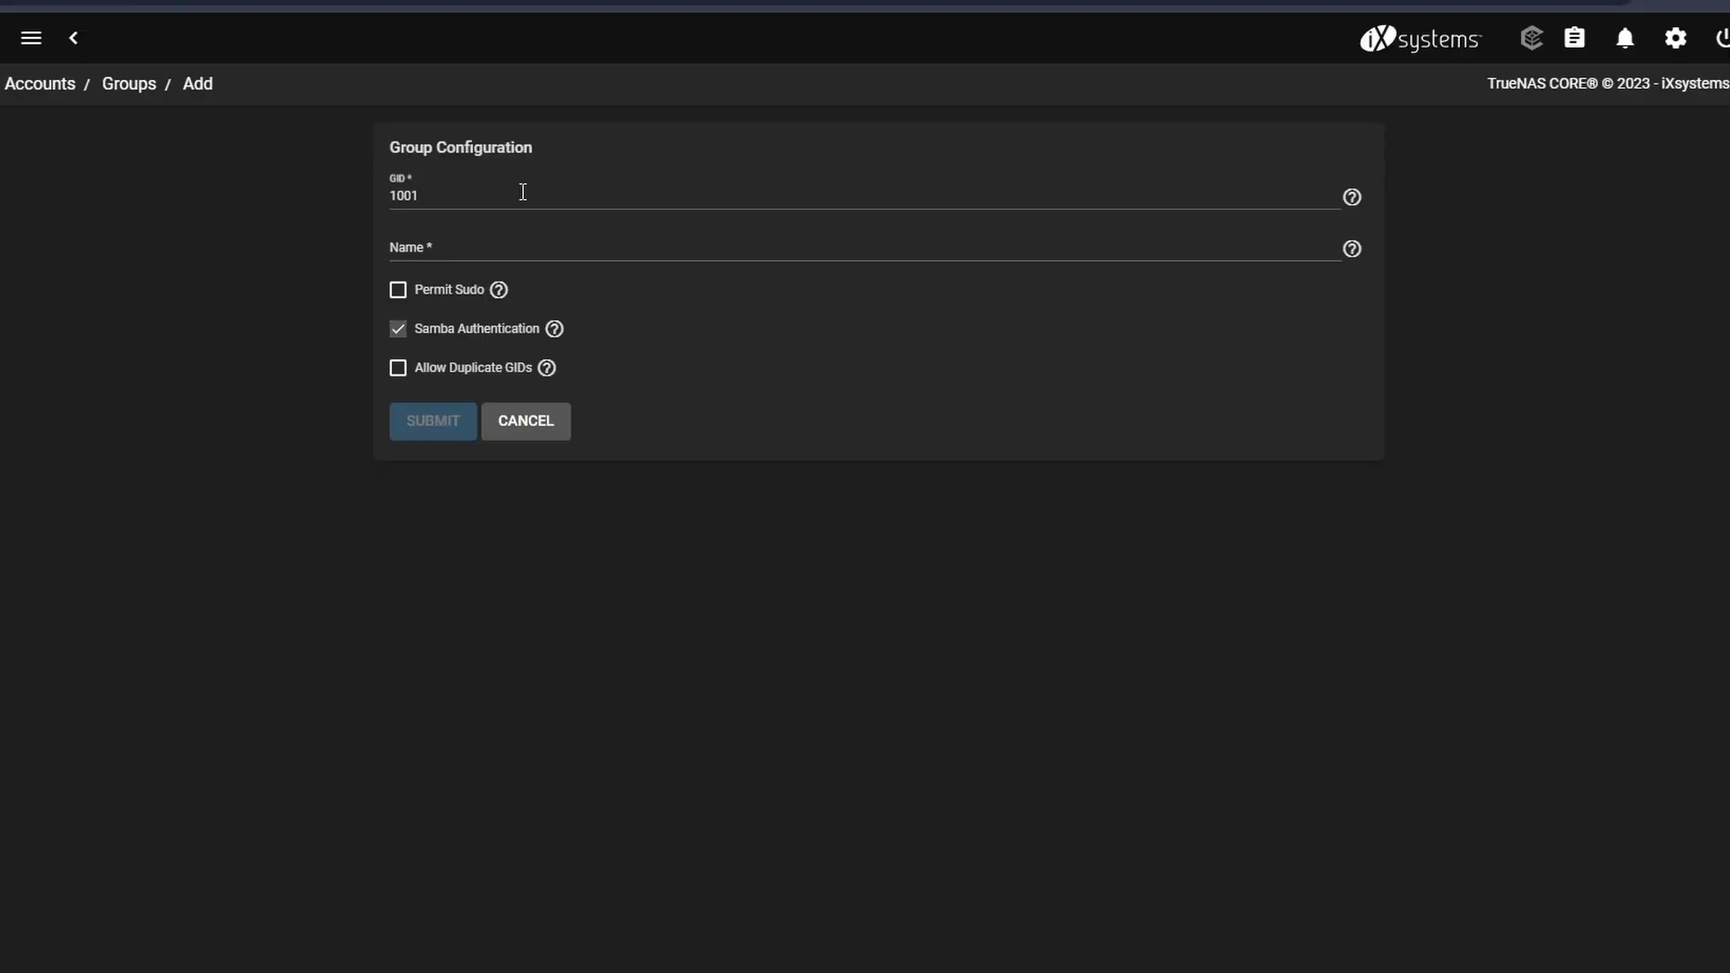
# - Create group dlabs-test (GID 1001, sudo permitted) and add the user as a member
pyautogui.click(496, 246)
pyautogui.write('dlbabs-test')
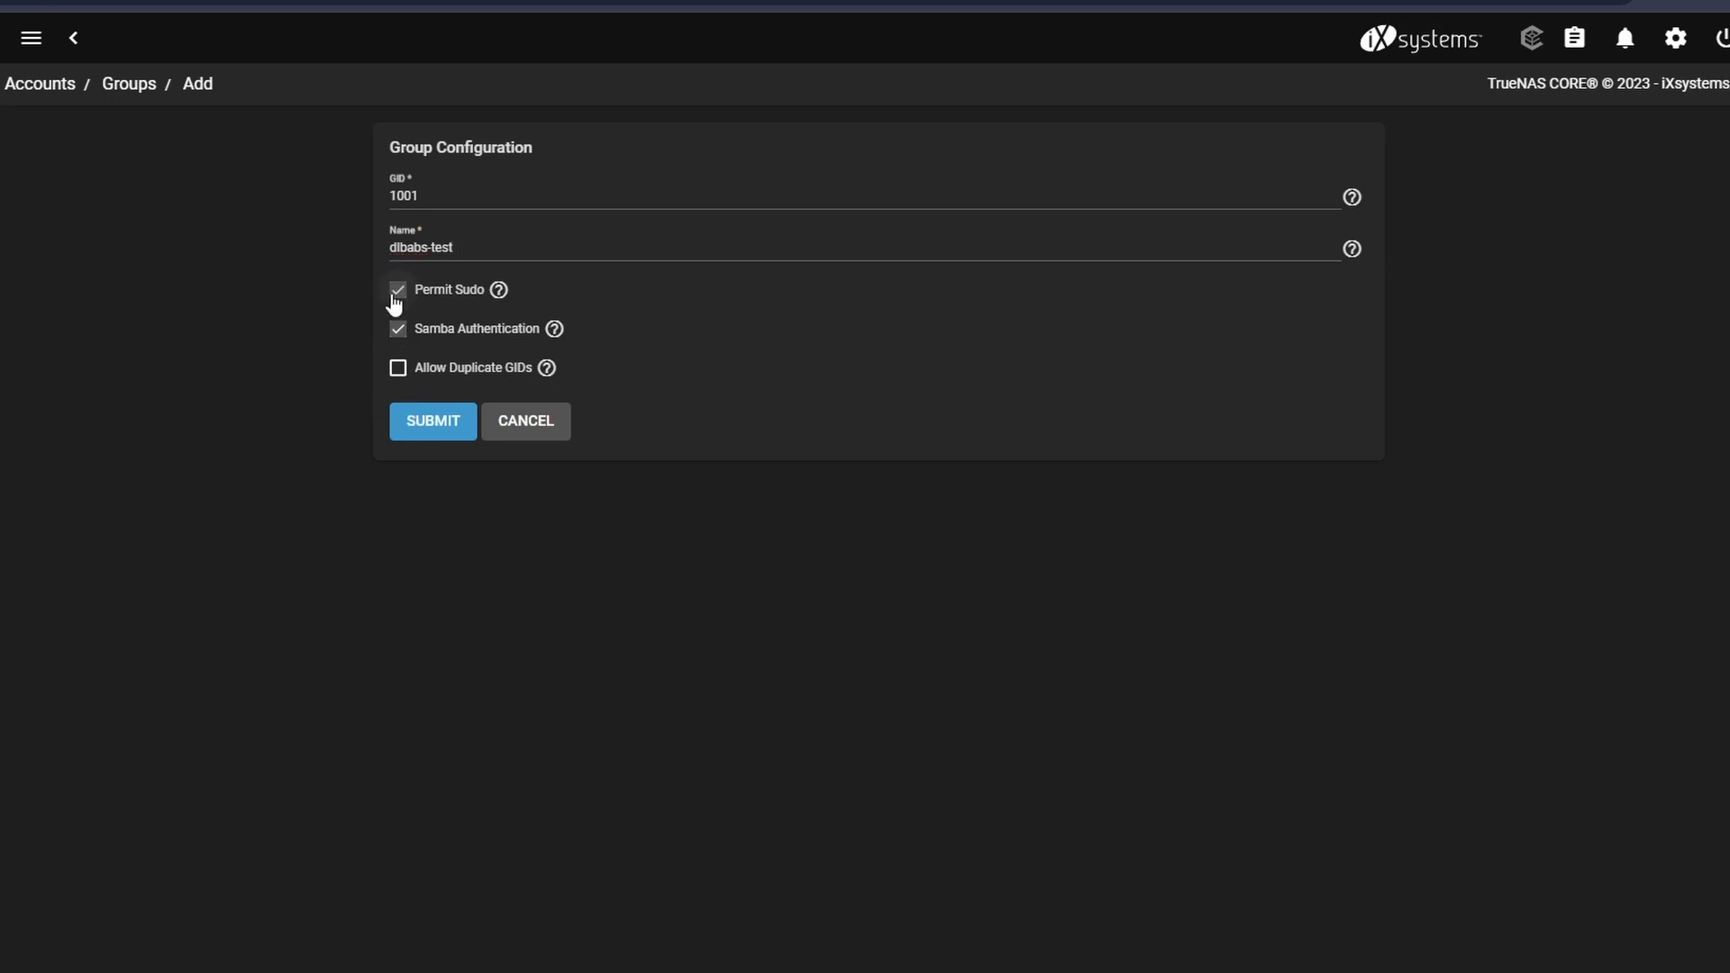
pyautogui.click(393, 420)
pyautogui.click(403, 831)
pyautogui.click(878, 506)
pyautogui.click(428, 900)
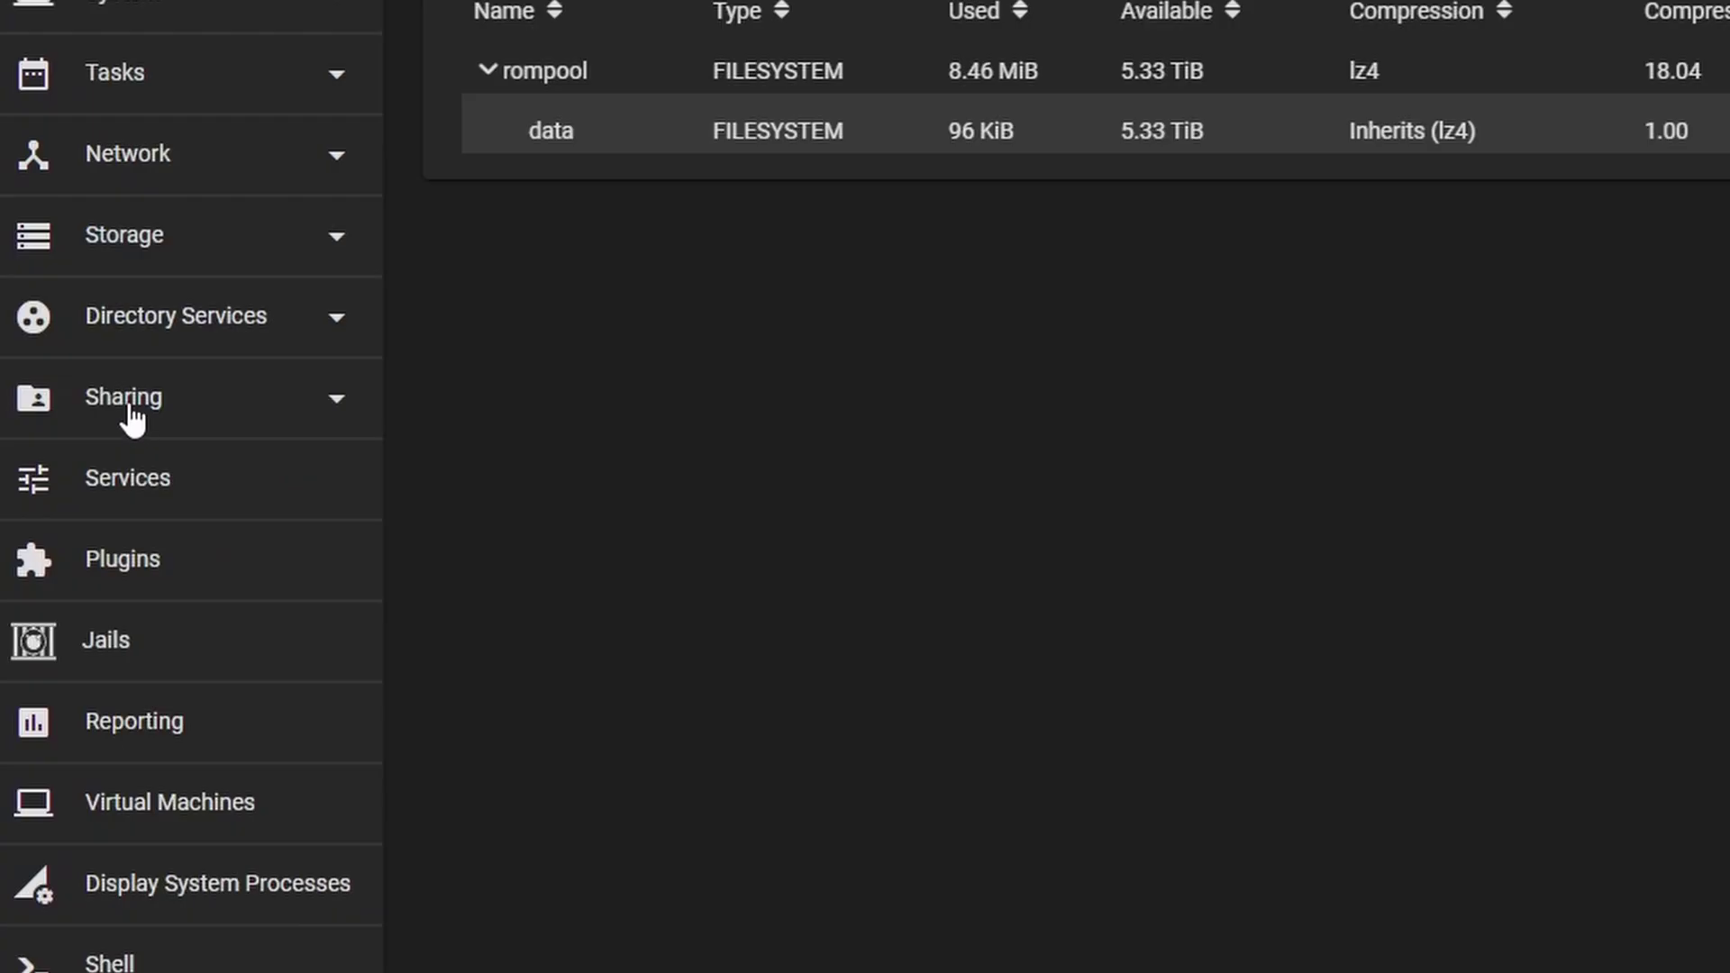
# - Share /mnt/rompool/data over SMB and NFS, enabling both services
pyautogui.click(126, 417)
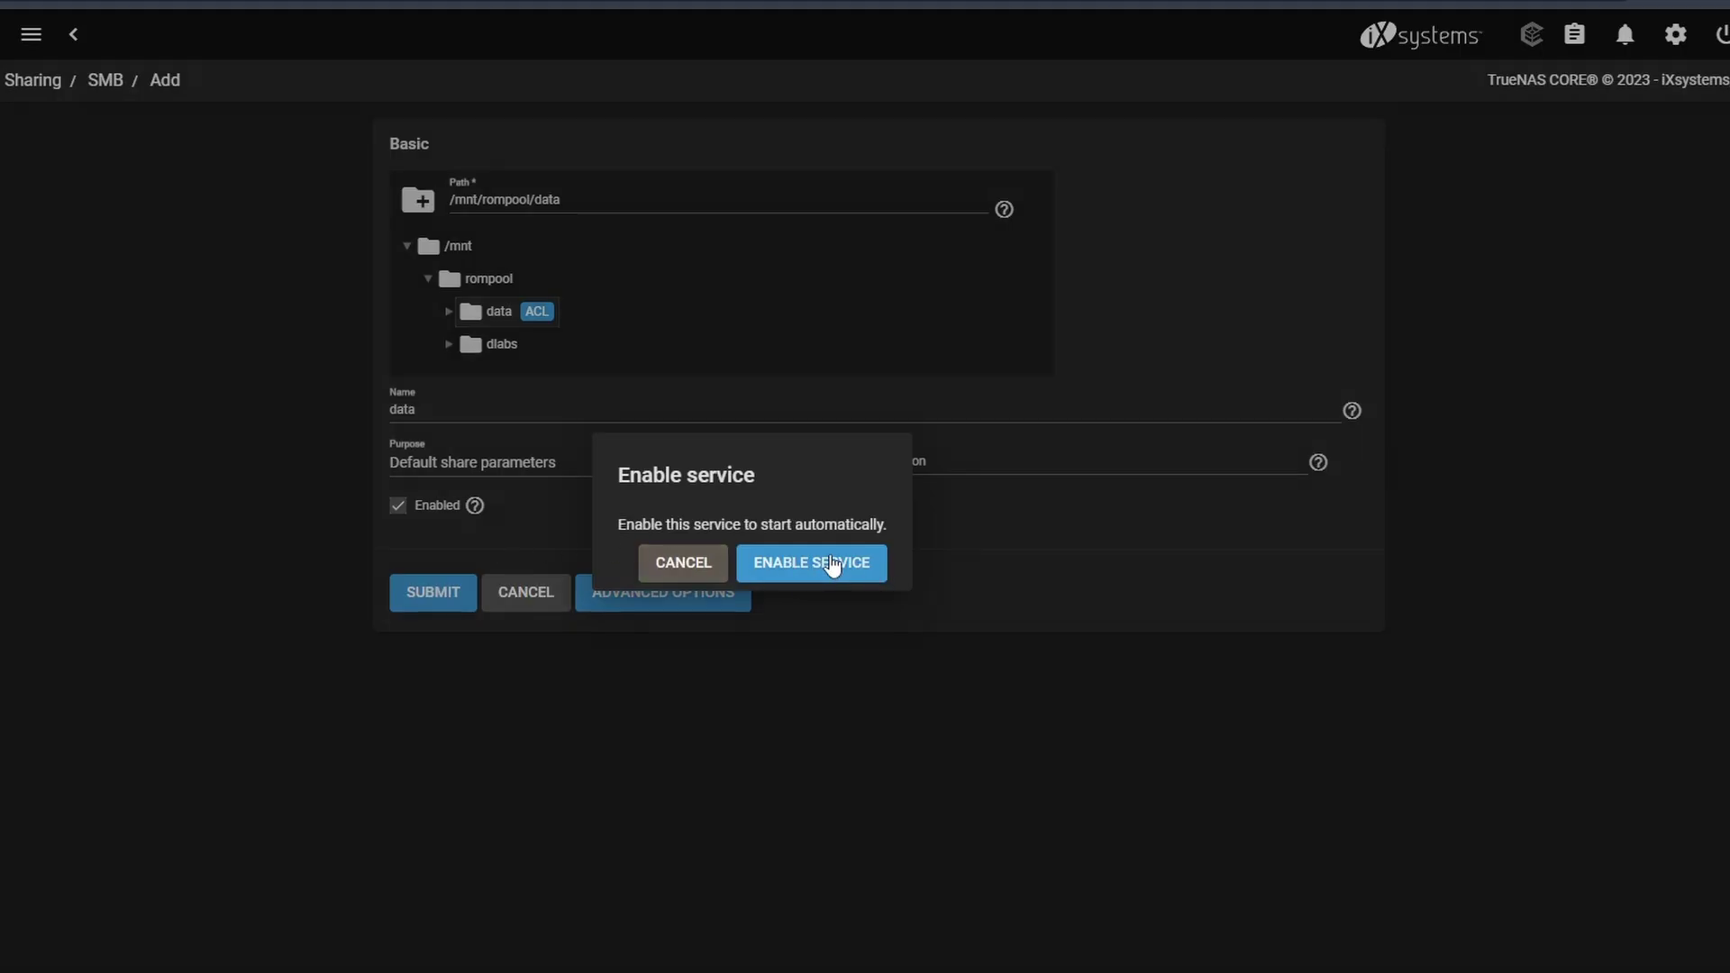
pyautogui.click(831, 566)
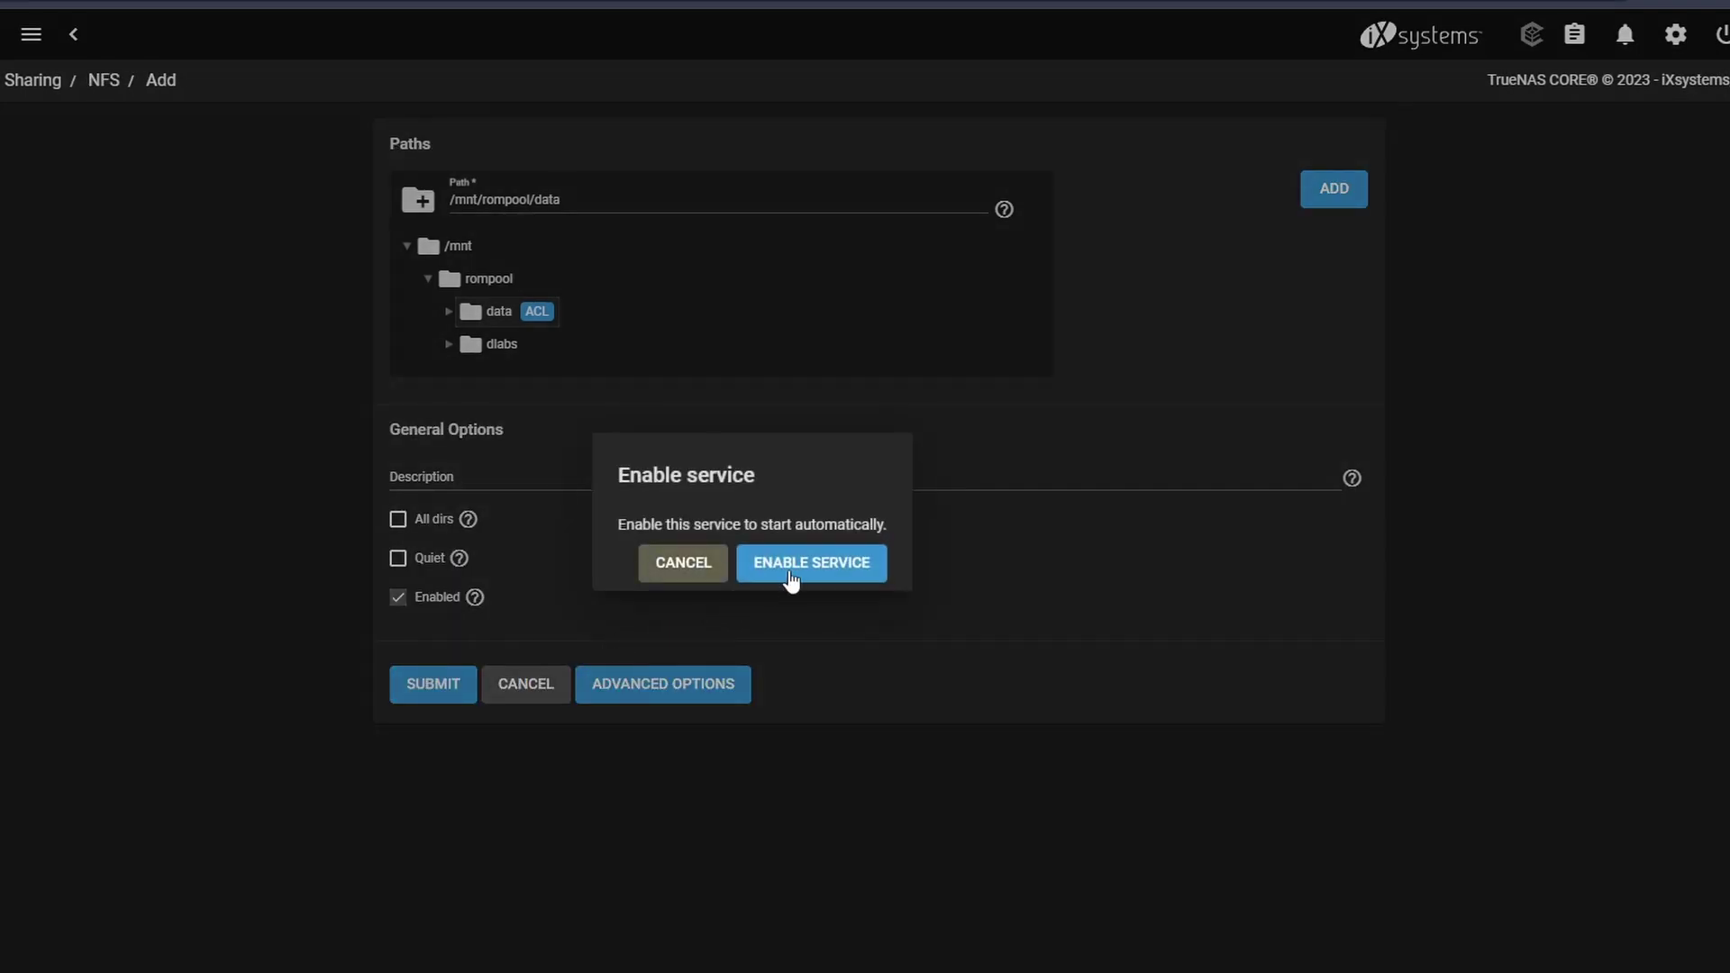
pyautogui.click(791, 575)
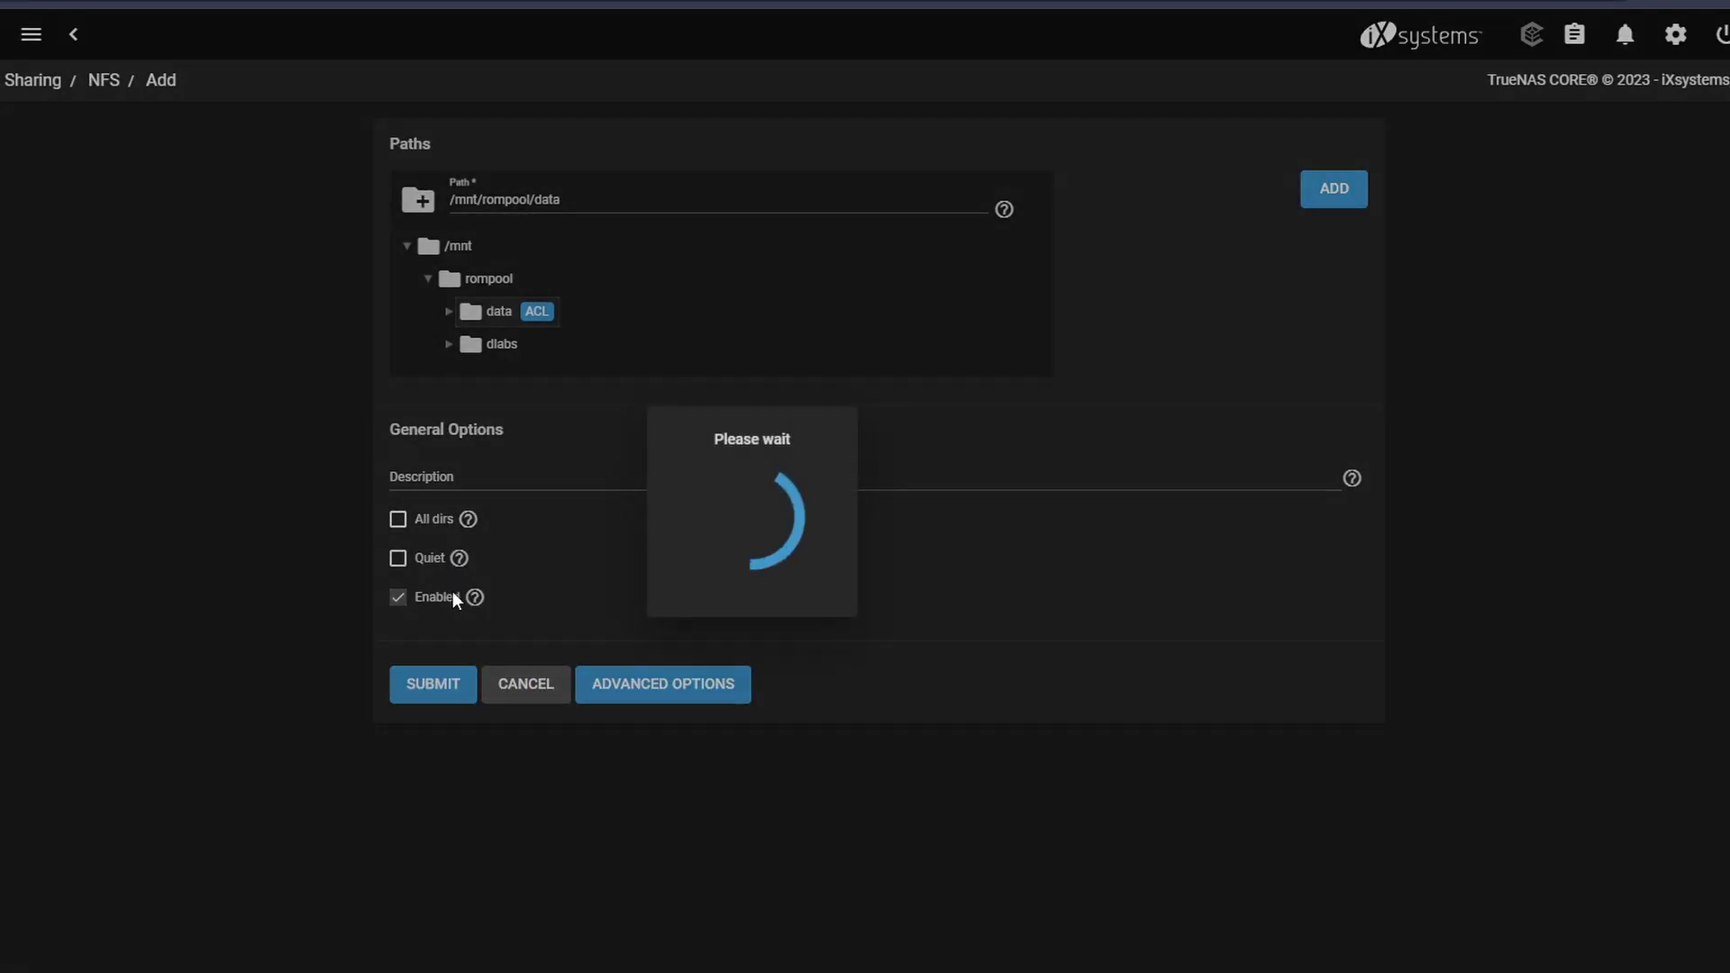
pyautogui.click(819, 620)
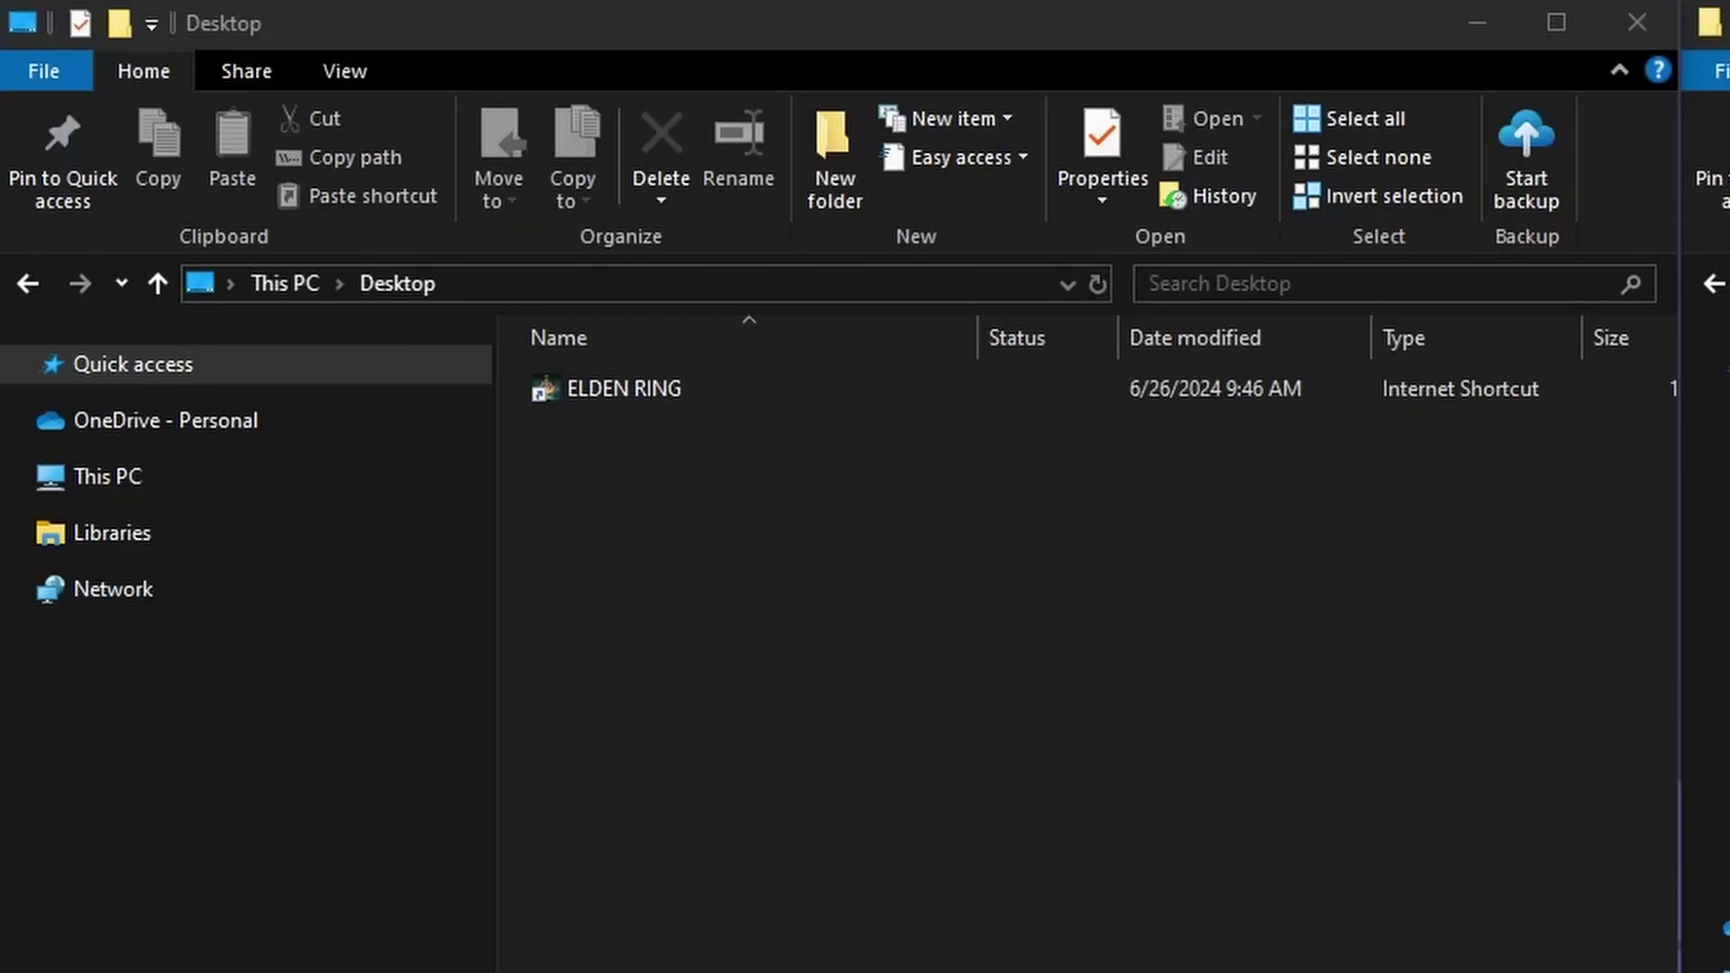
# - Go to \\10.0.0.149 in File Explorer, sign in with the NAS credentials, and open data
pyautogui.click(494, 285)
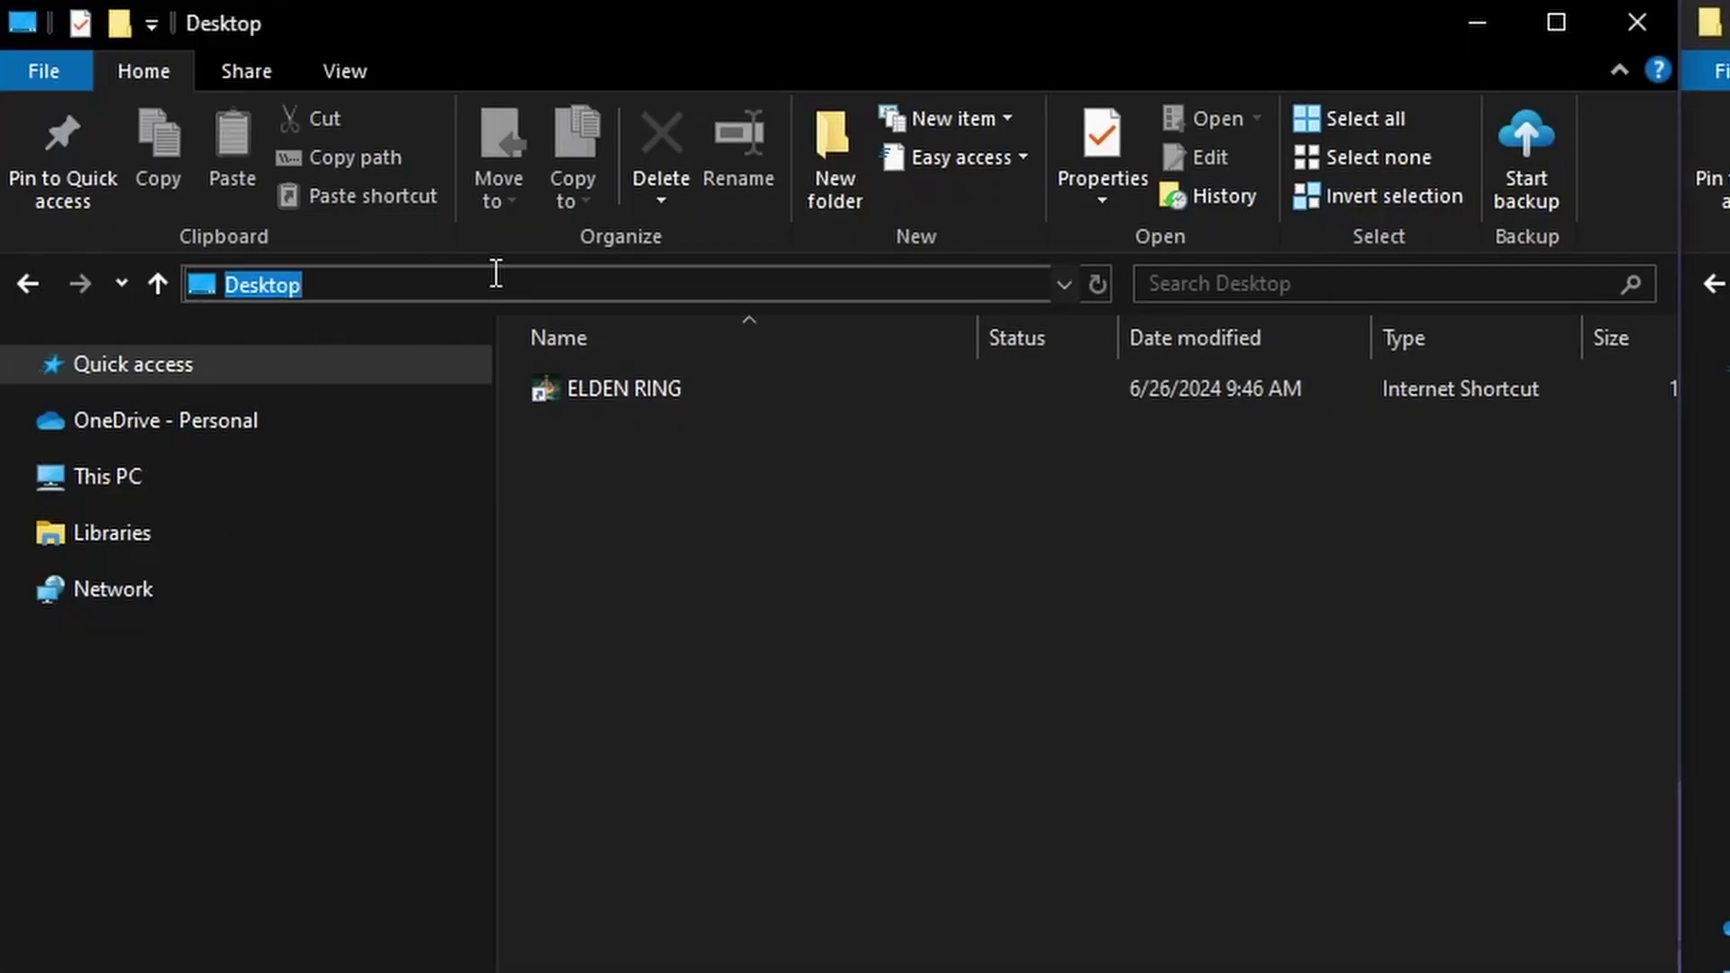
pyautogui.write('\\\\10.')
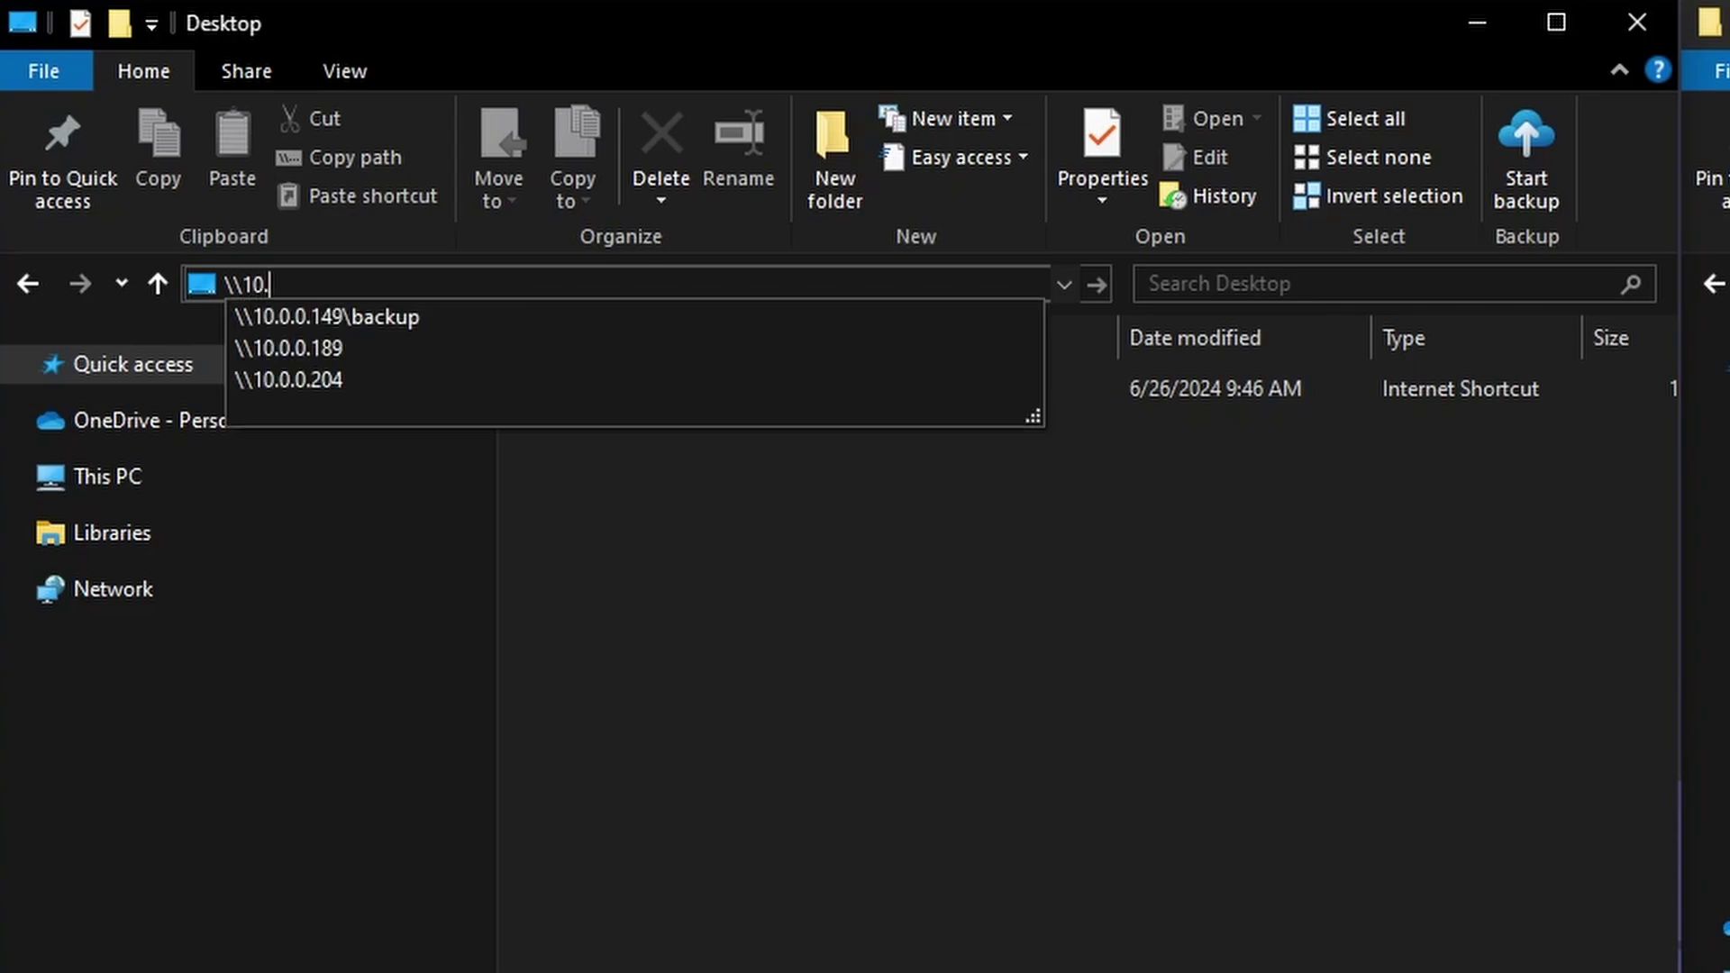
pyautogui.write('0.0.149')
pyautogui.press('Return')
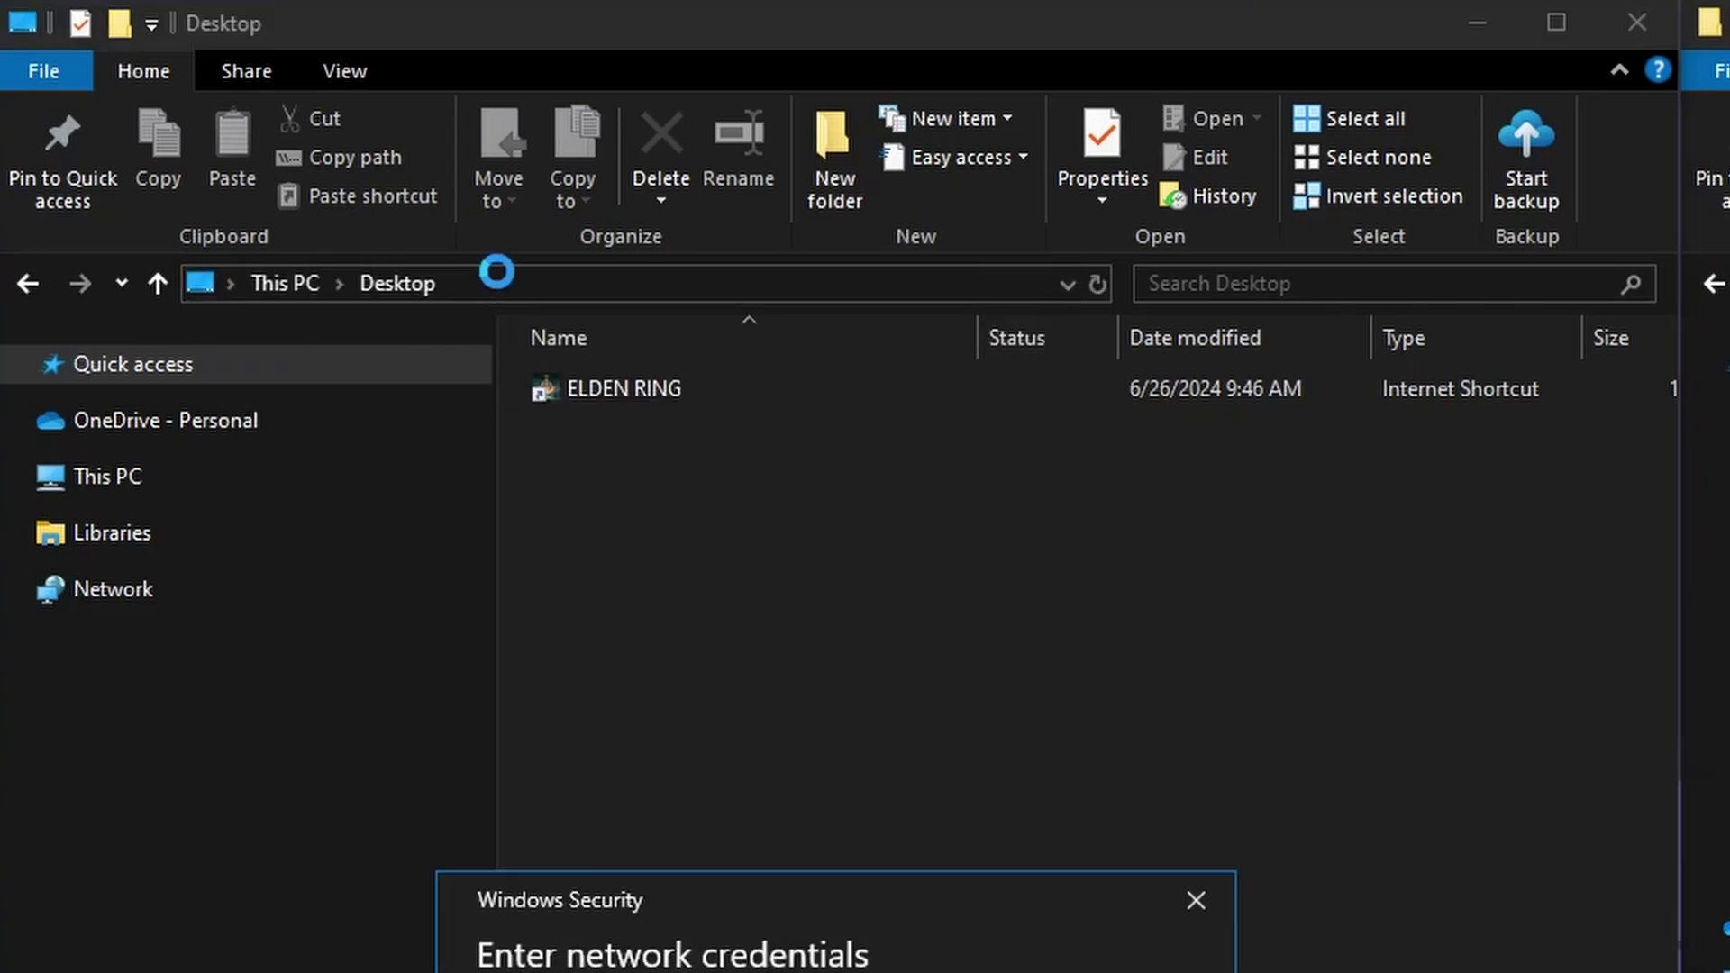
pyautogui.write('dlabs')
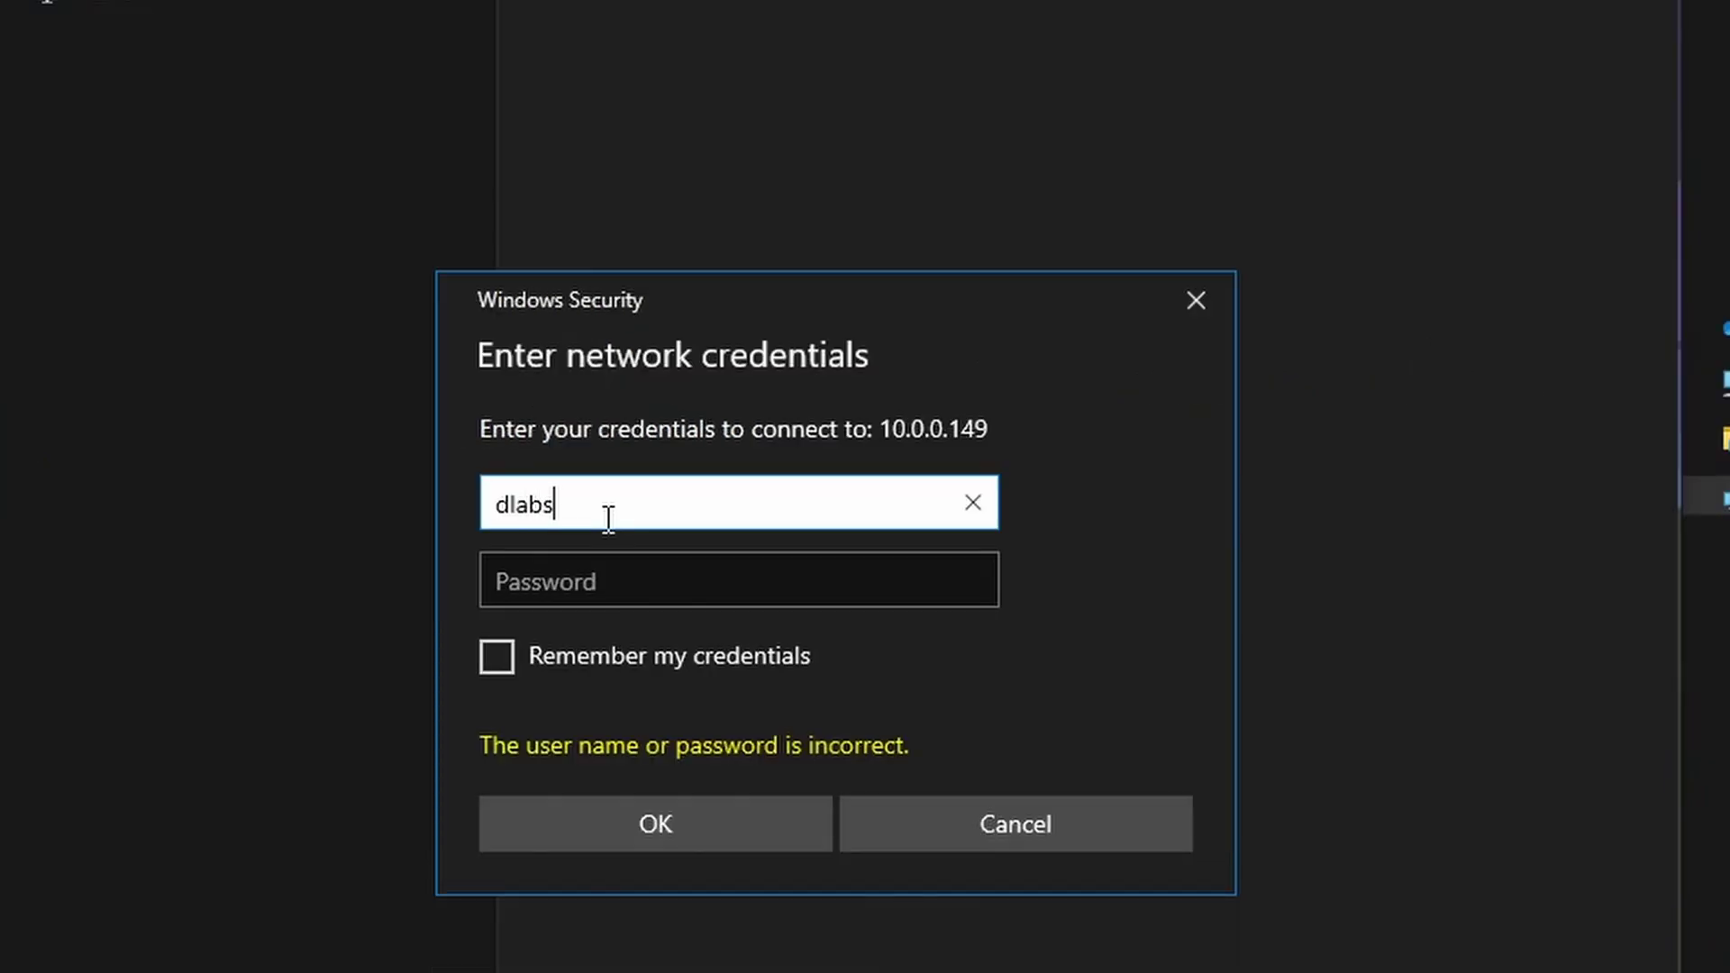
pyautogui.press('Tab')
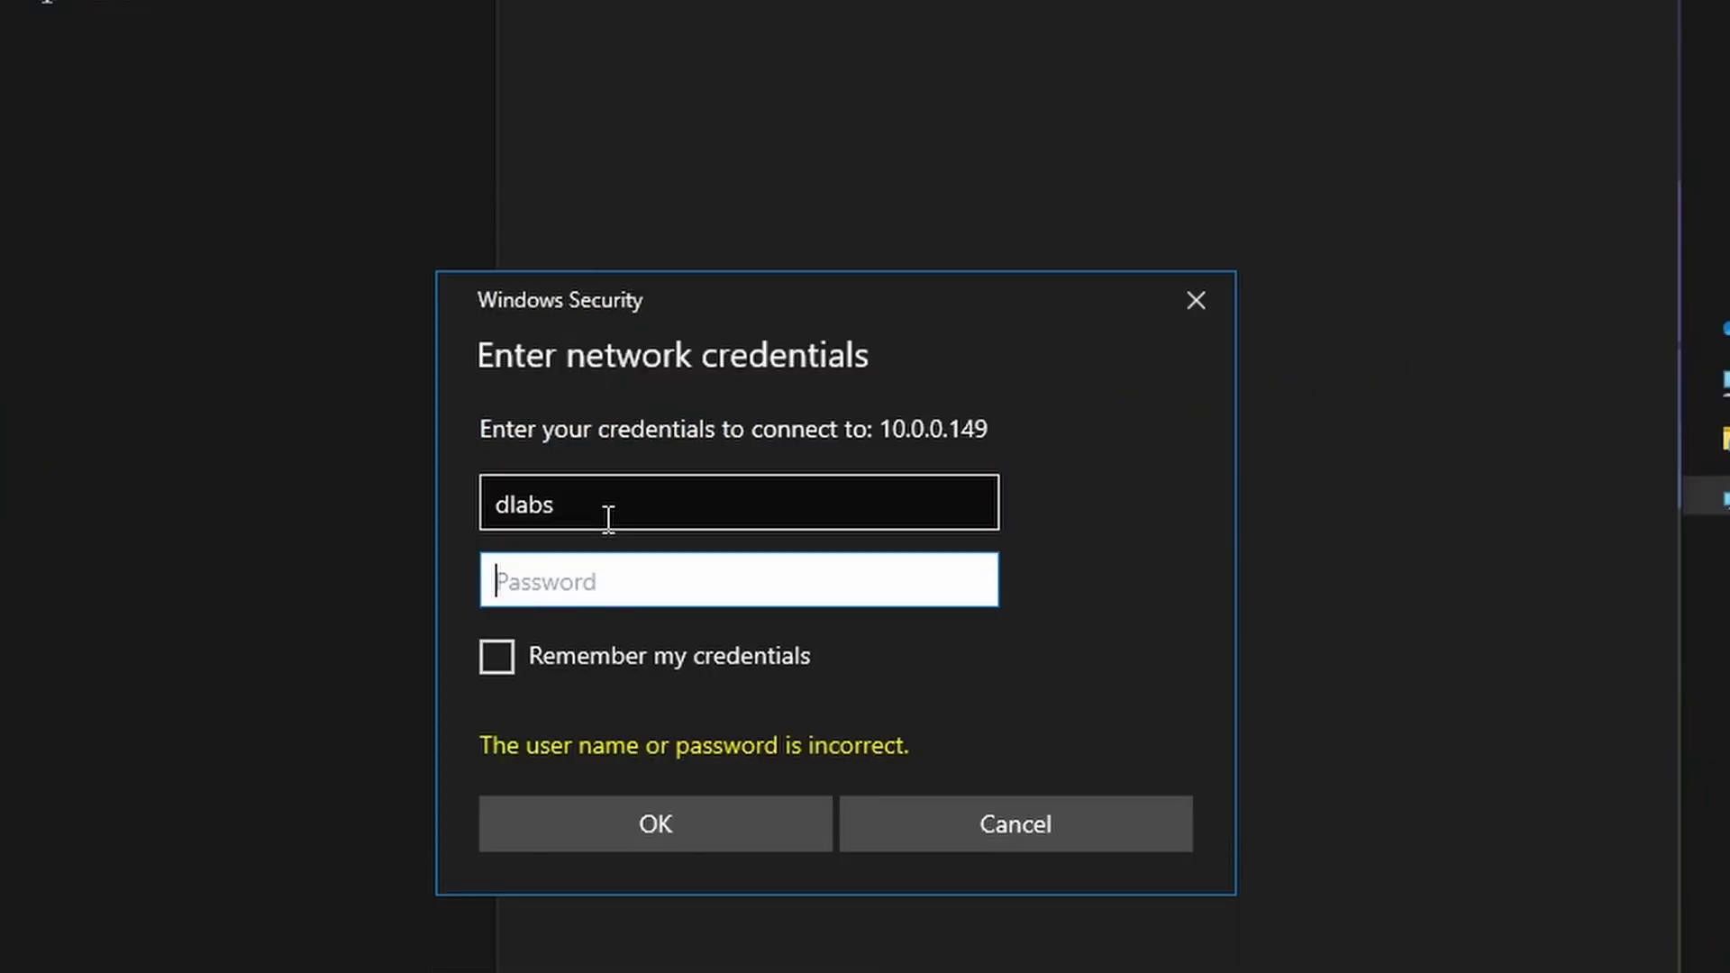
pyautogui.write('********')
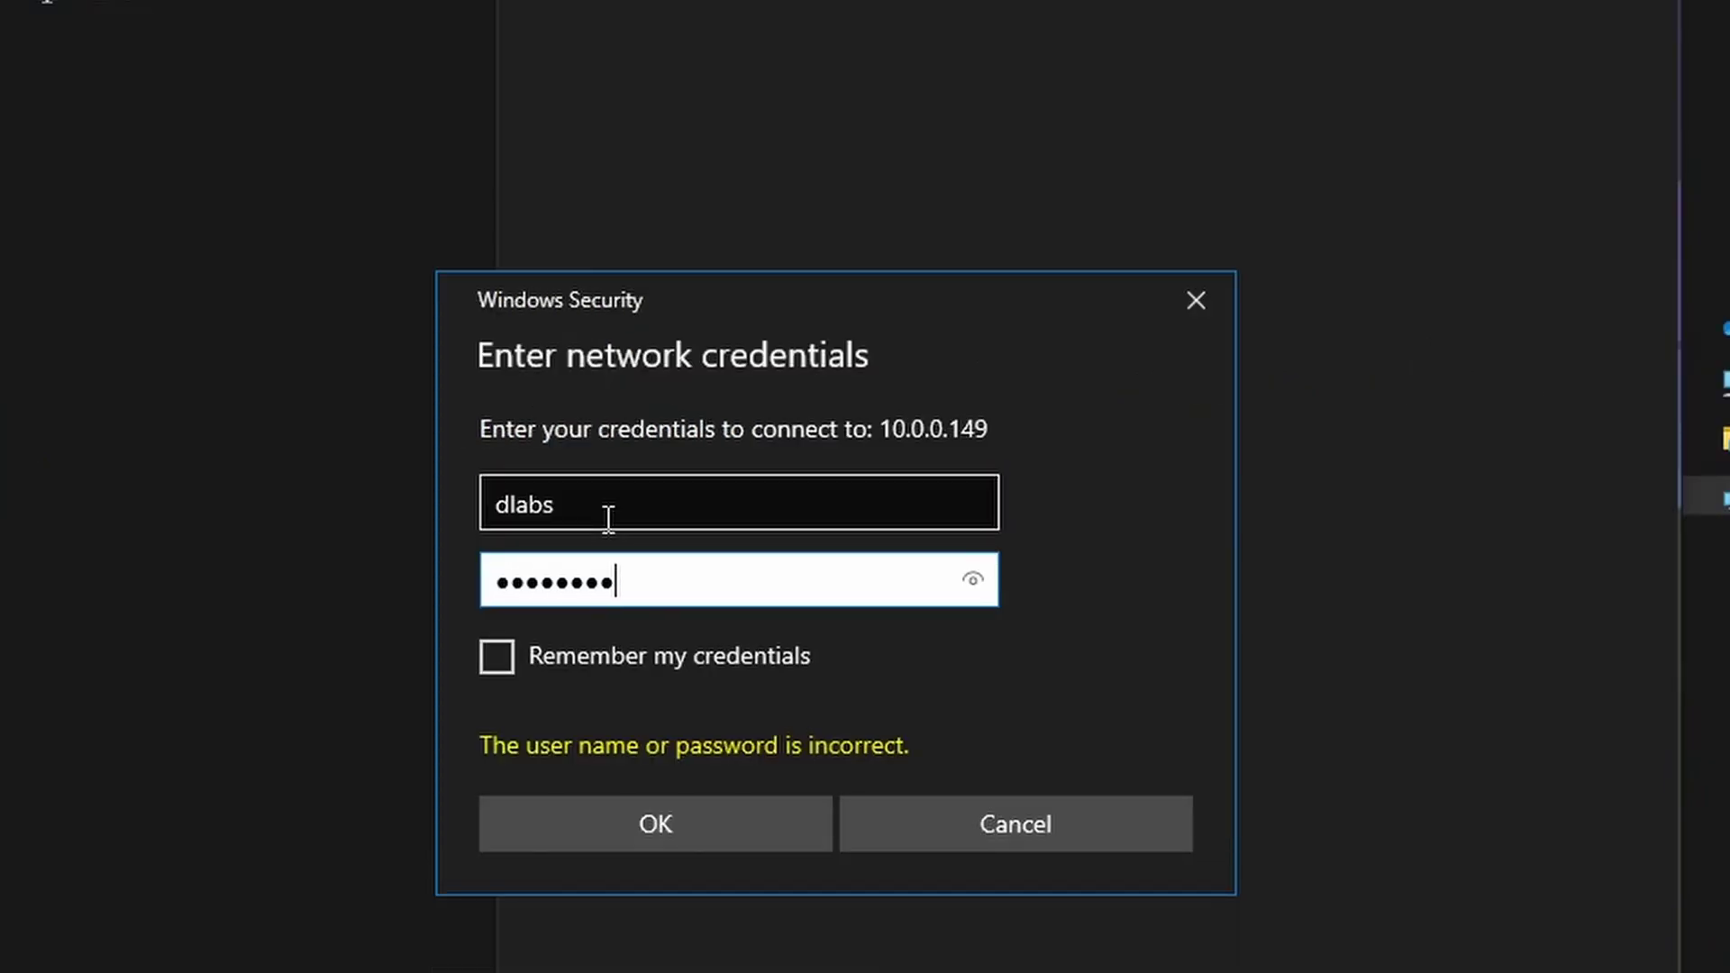
pyautogui.press('Return')
pyautogui.doubleClick(614, 371)
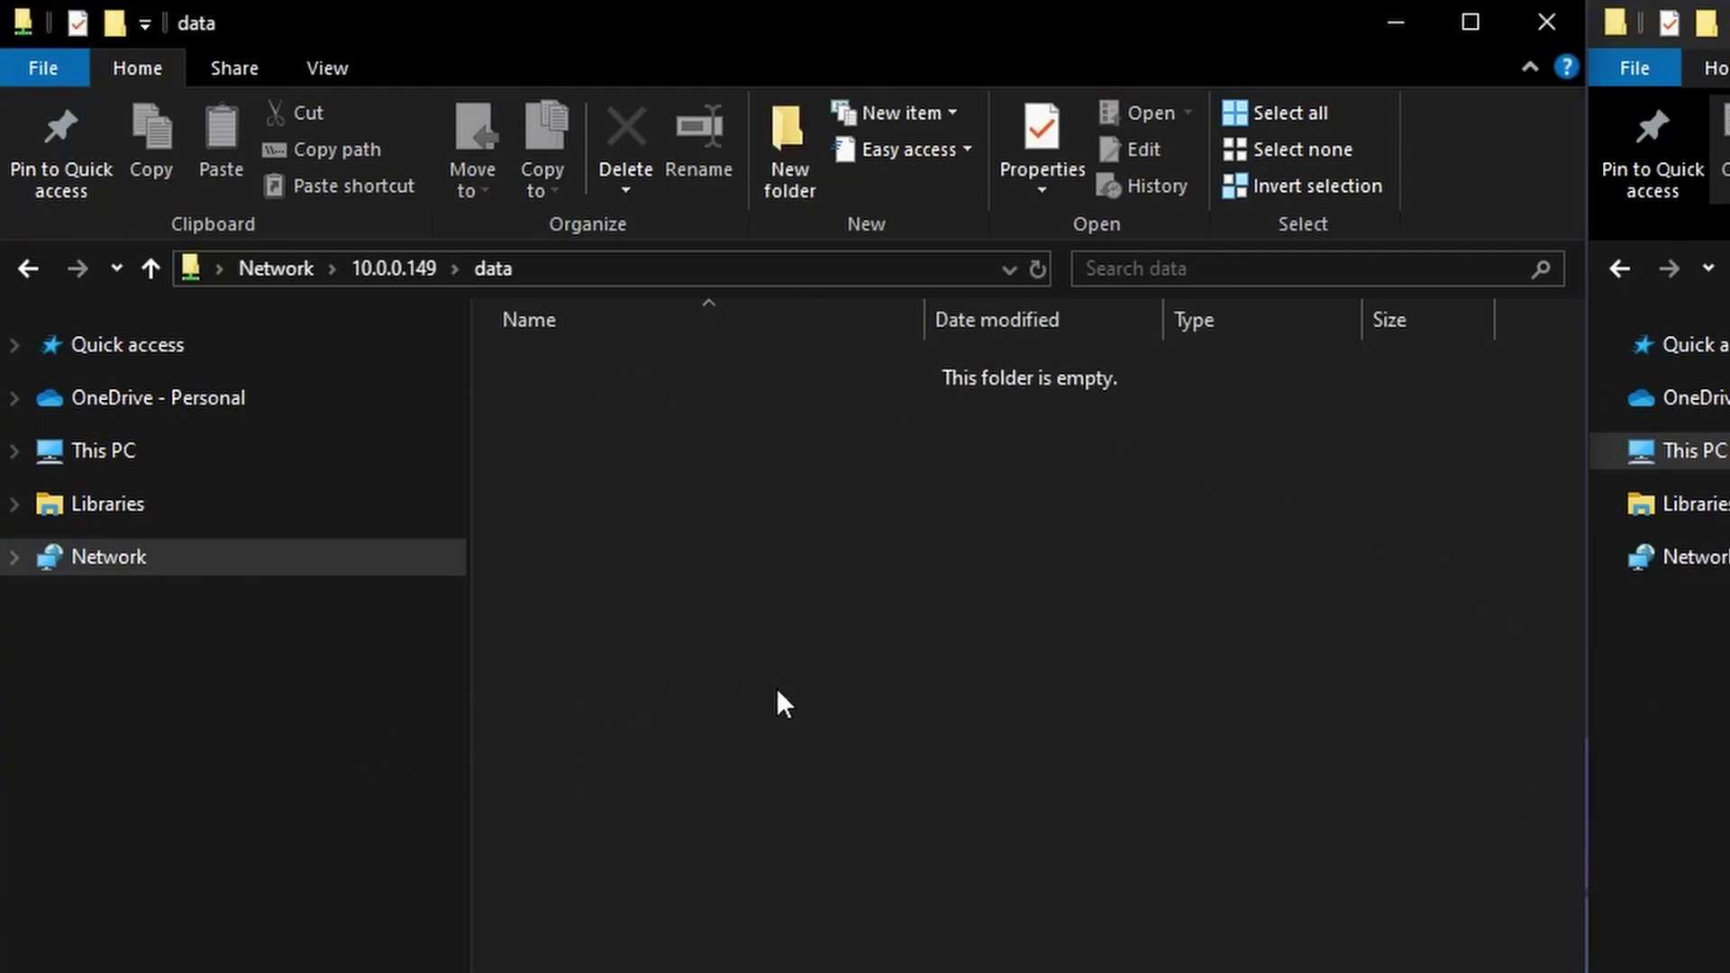
# - Create a folder named roms on the data share and open it
pyautogui.rightClick(806, 690)
pyautogui.hotkey('ctrl', 'shift', 'n')
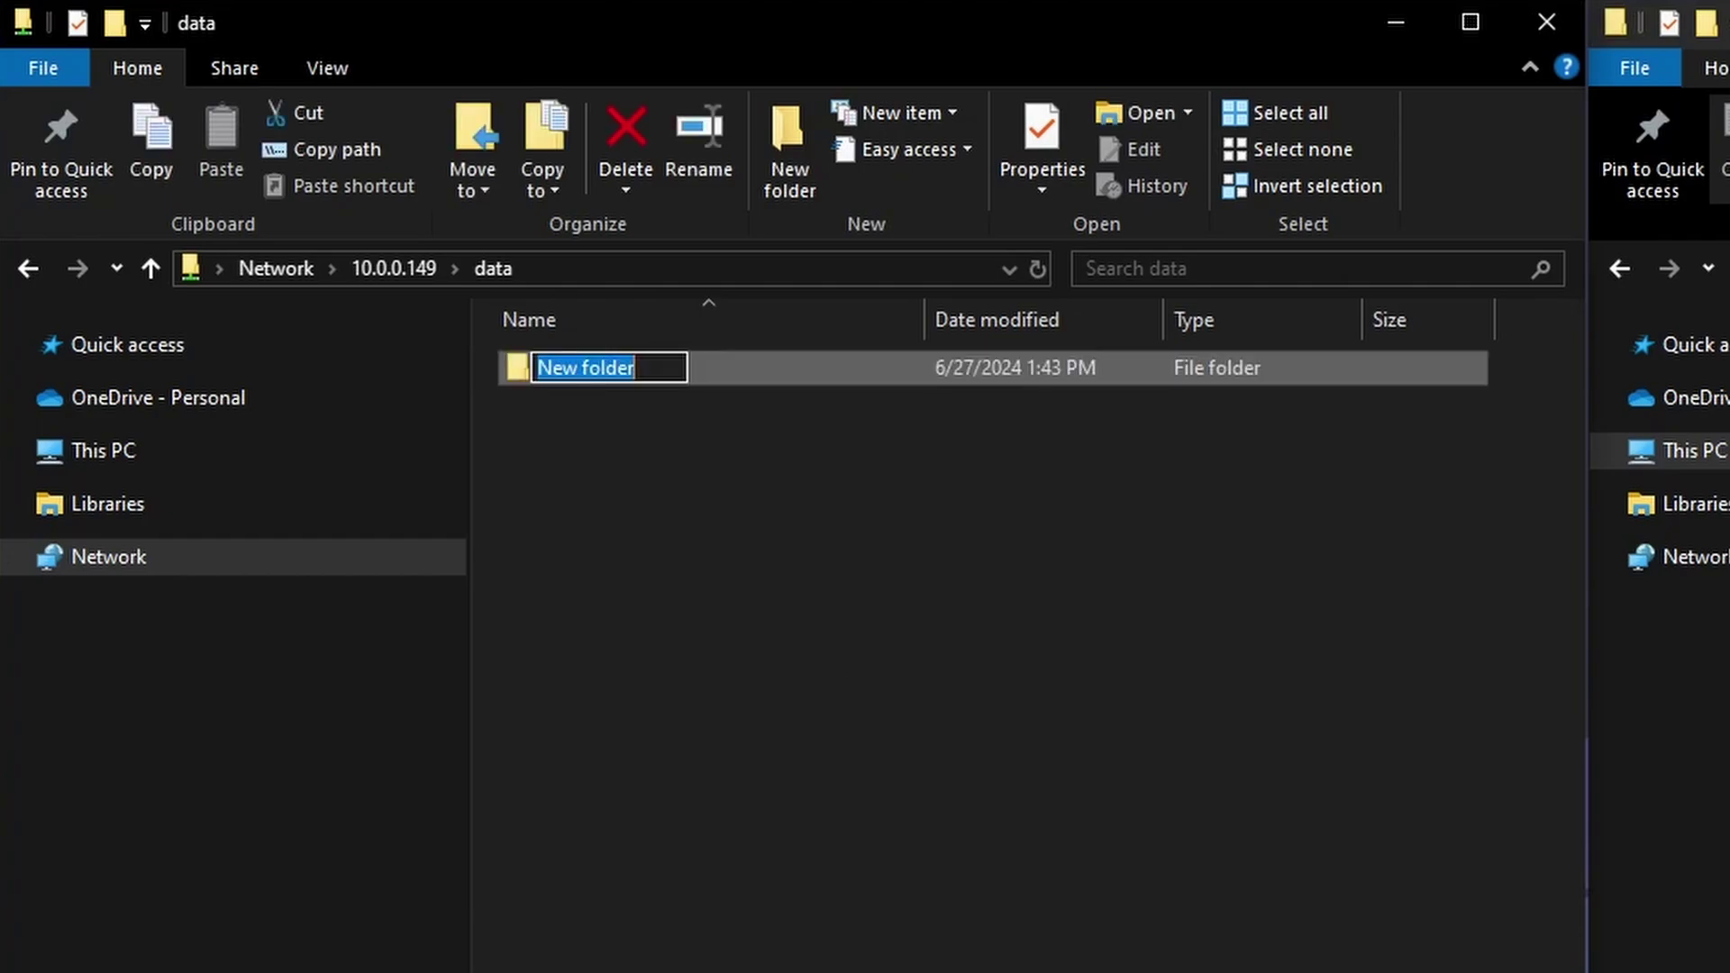
pyautogui.write('roms')
pyautogui.press('Return')
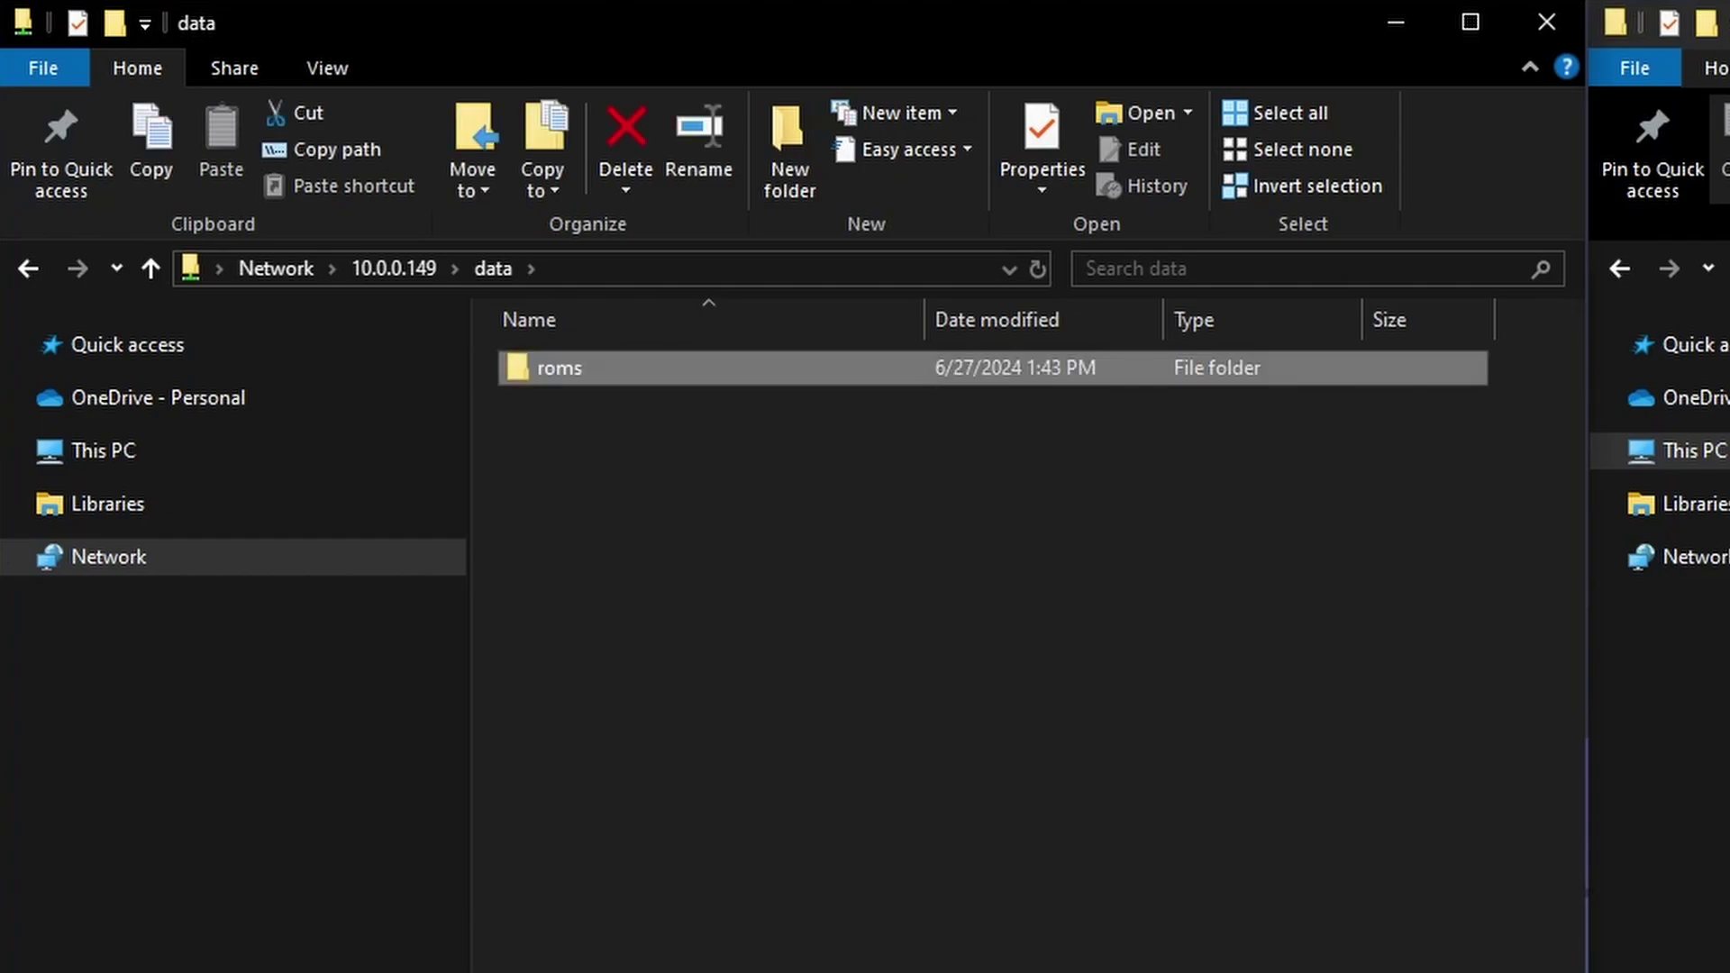
pyautogui.doubleClick(658, 367)
# - Create the Luigi's Mansion (V IMPORTANT) folder and copy the five local game files into it
pyautogui.rightClick(701, 513)
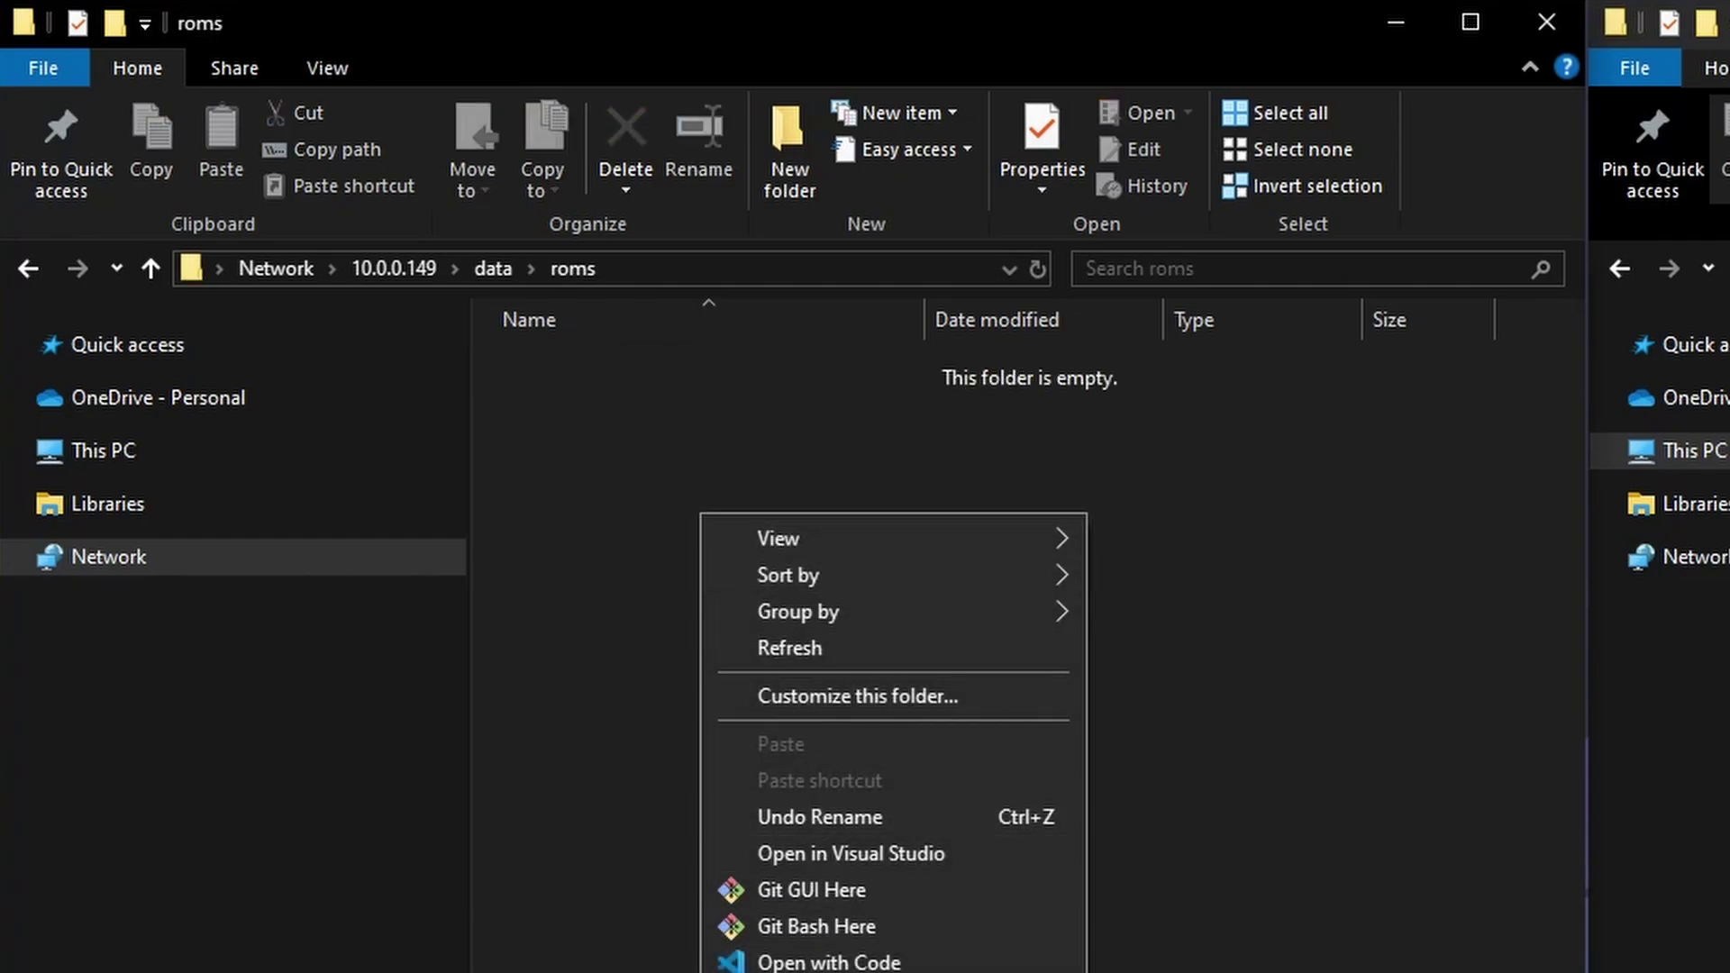
pyautogui.hotkey('ctrl', 'shift', 'n')
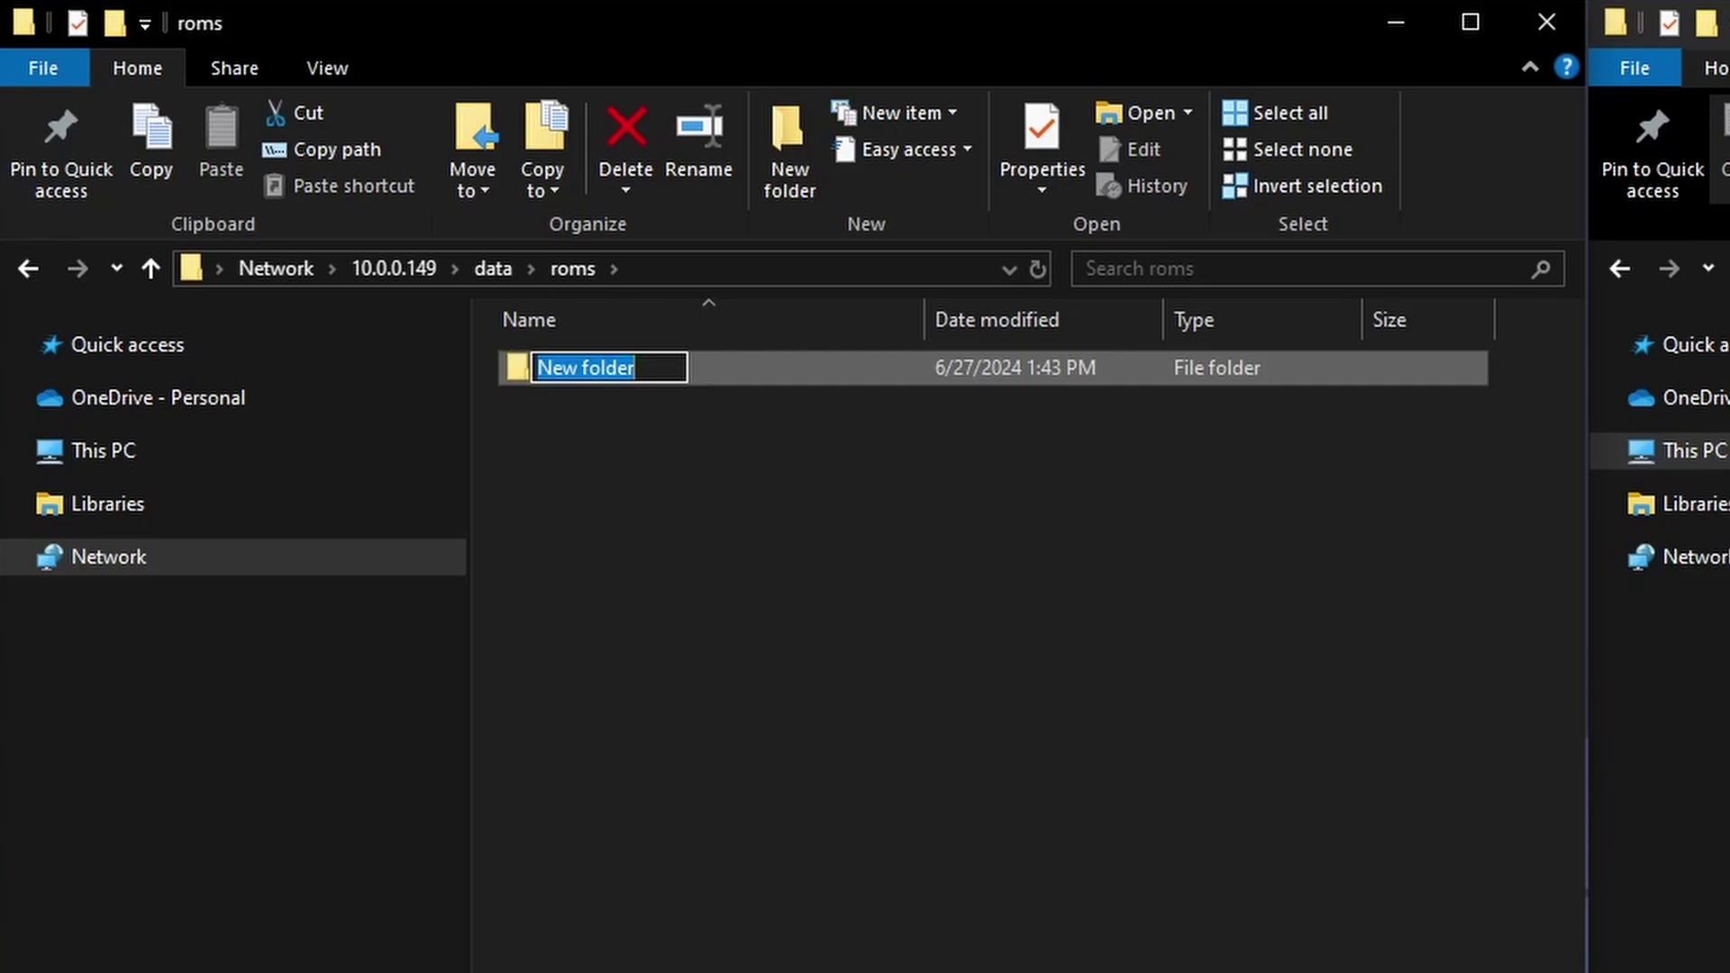
pyautogui.write("Luigi's Mansion (V IMPORTANT")
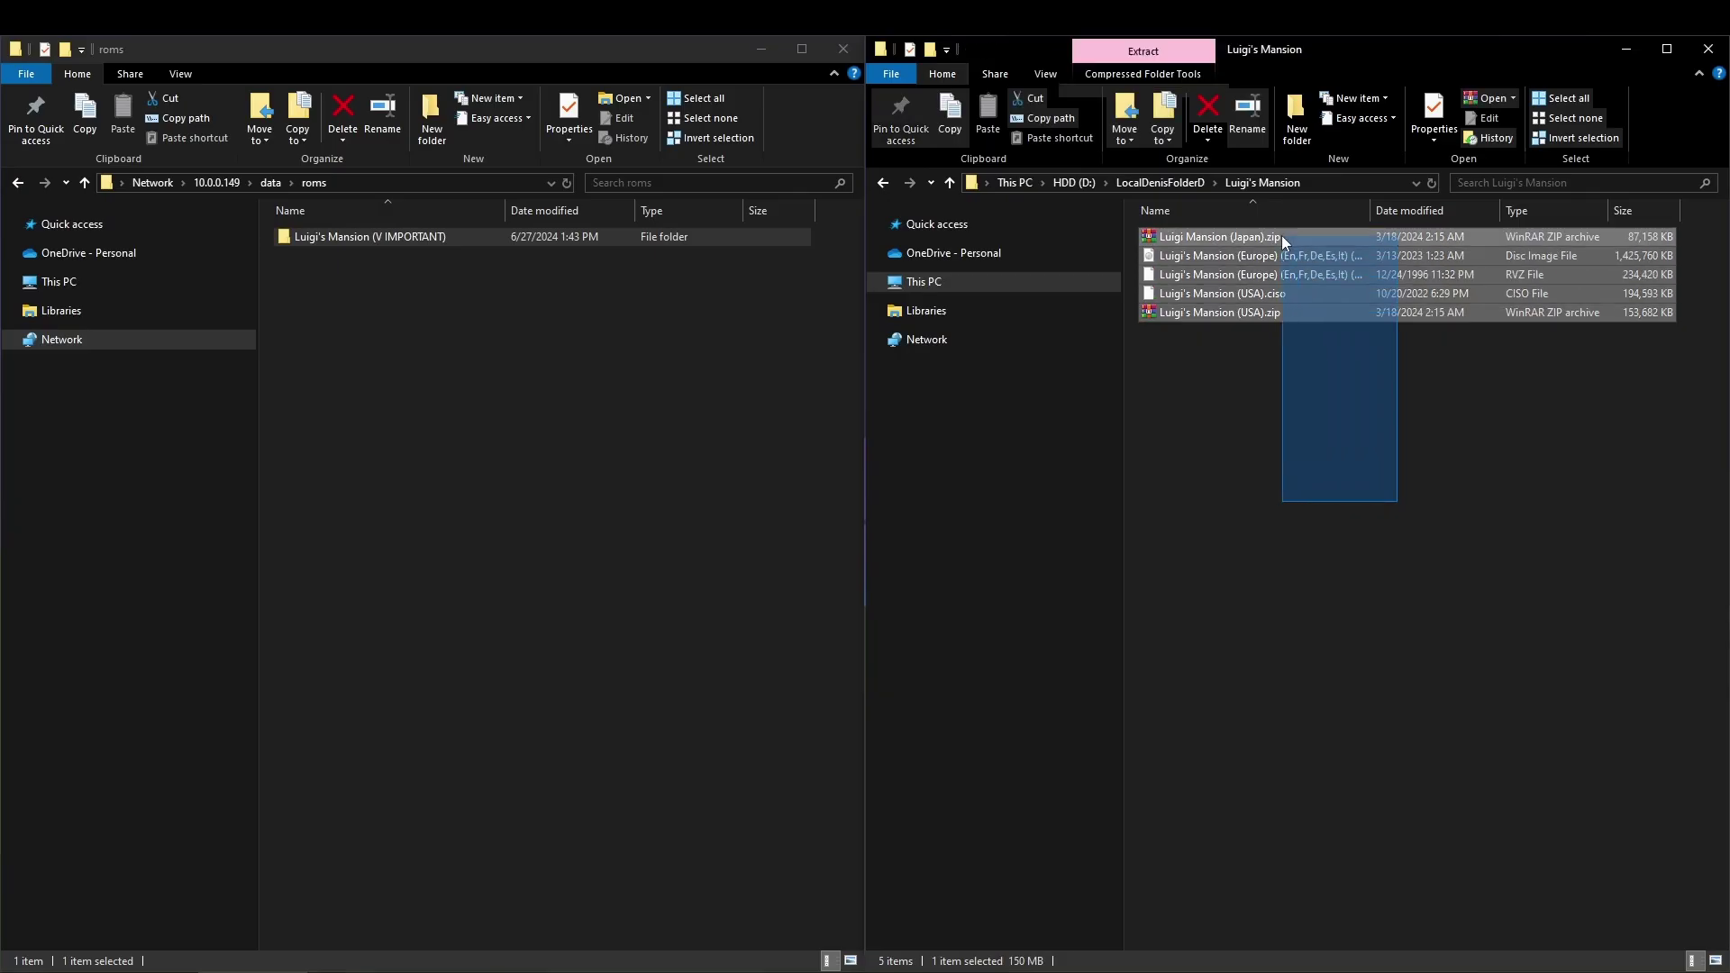
pyautogui.moveTo(1281, 235); pyautogui.dragTo(395, 240)
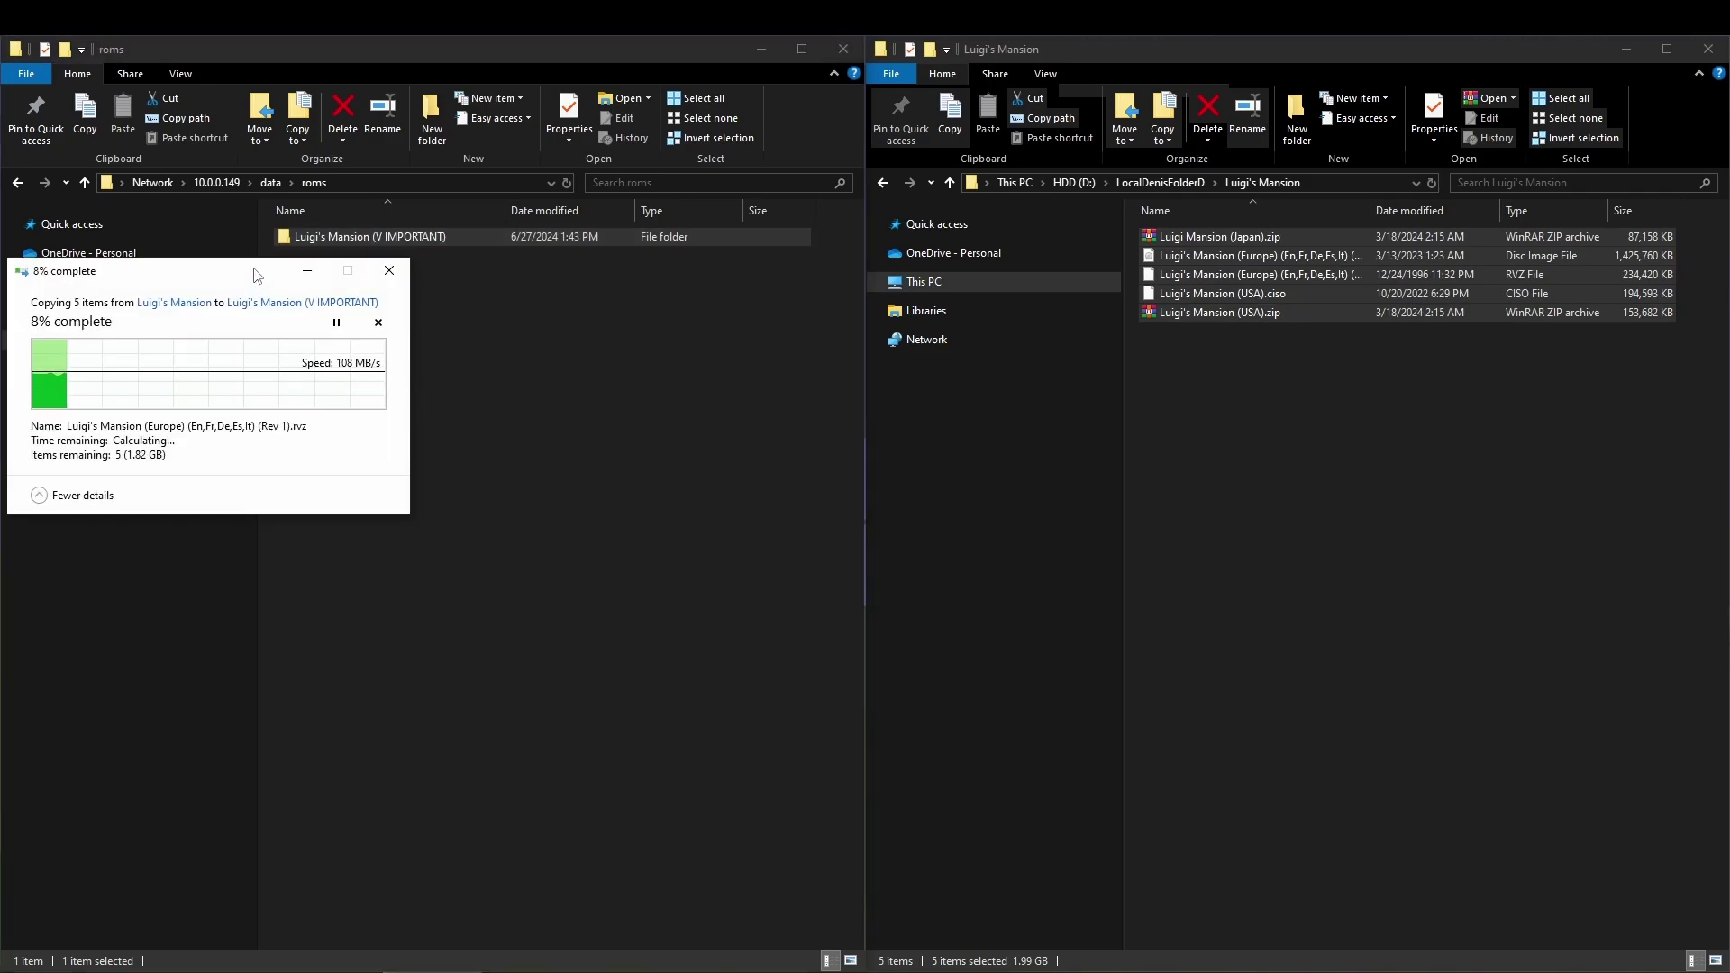
pyautogui.moveTo(268, 270); pyautogui.dragTo(826, 321)
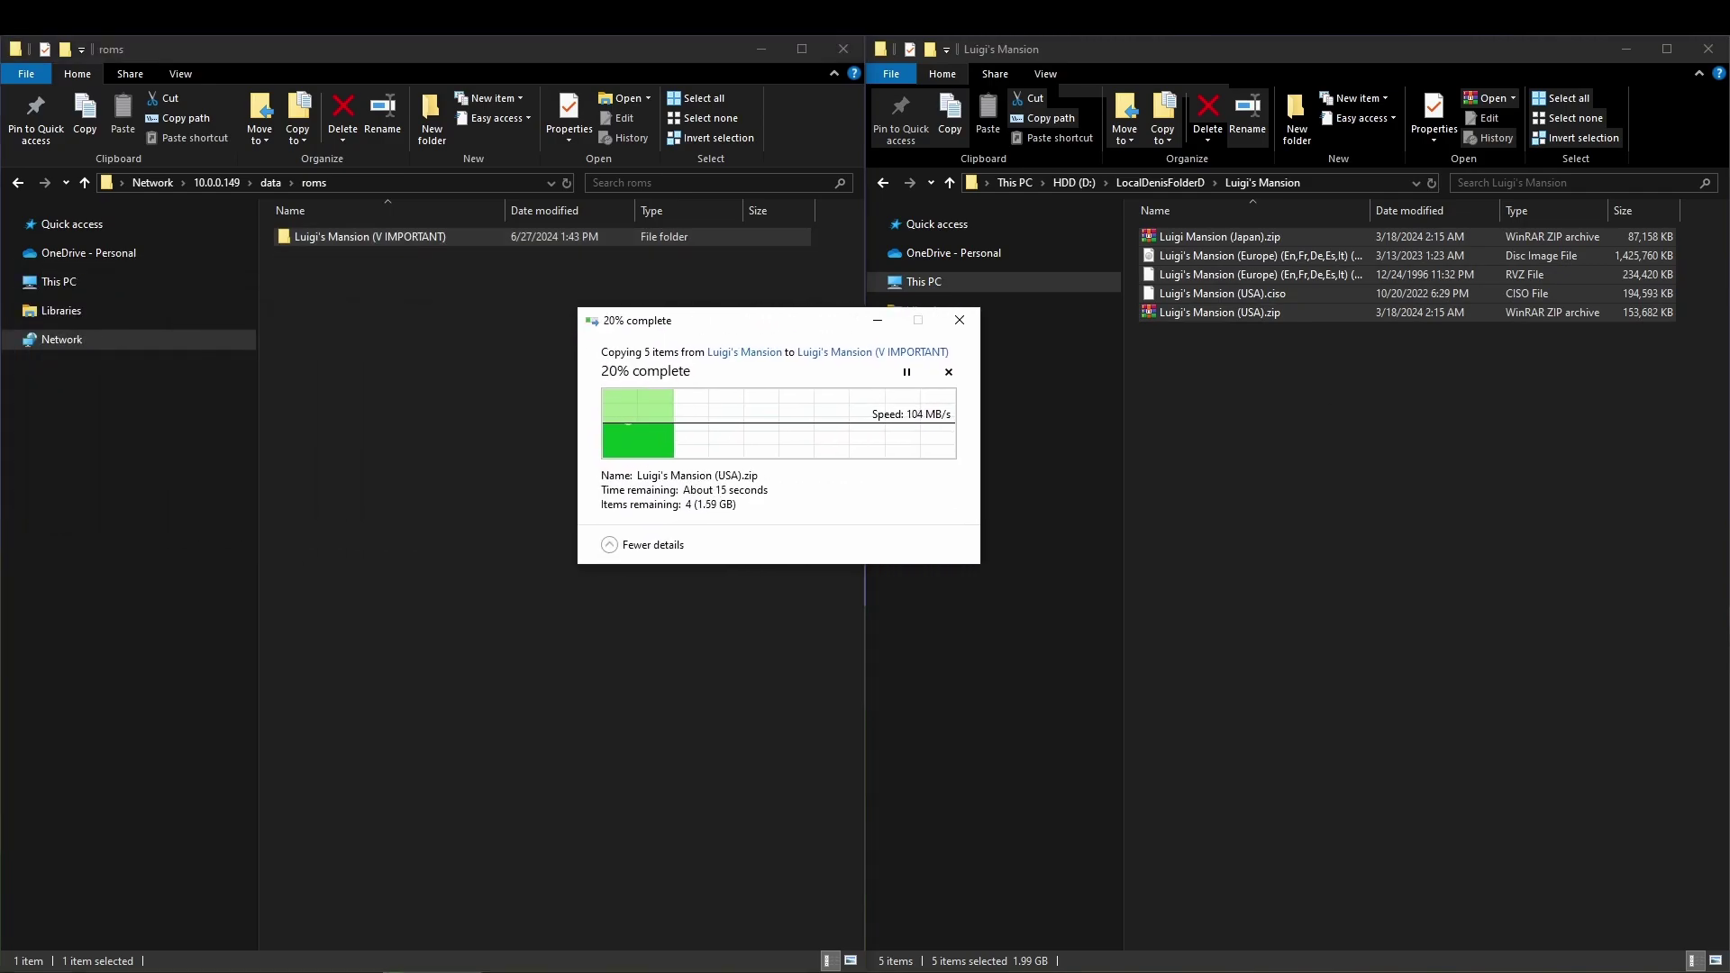